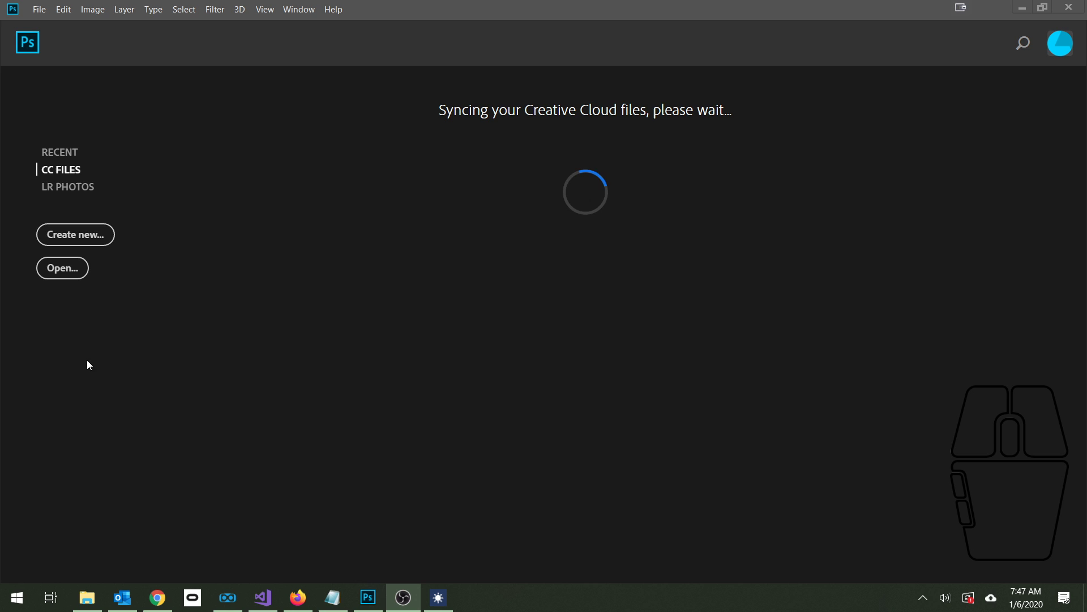
Open the settings for creating a new document and move their window away from the right side
{"action": "key", "text": "ctrl"}
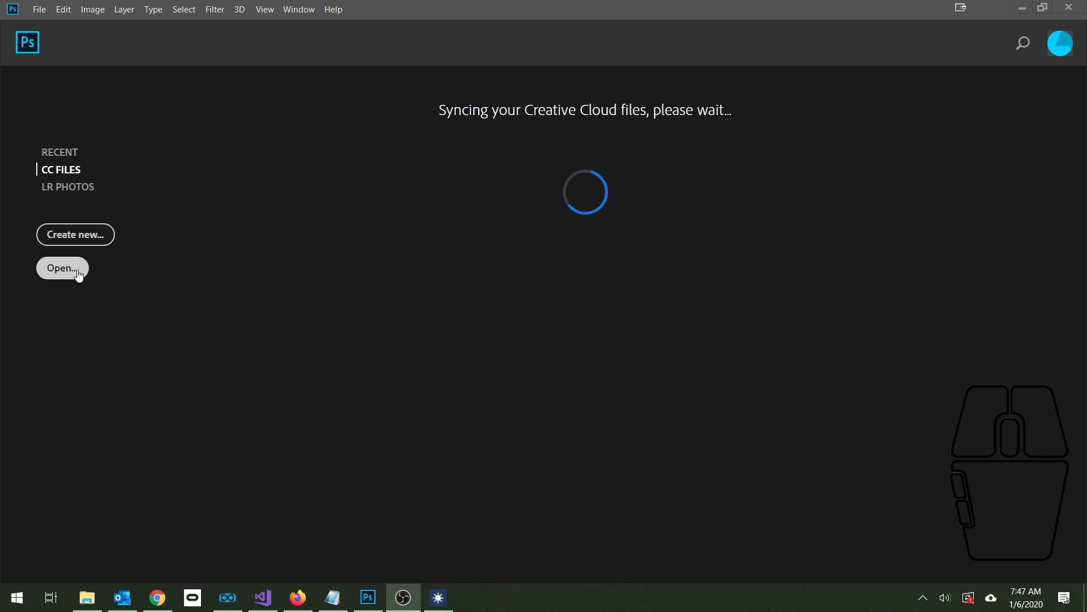
{"action": "left_click", "coordinate": [72, 241]}
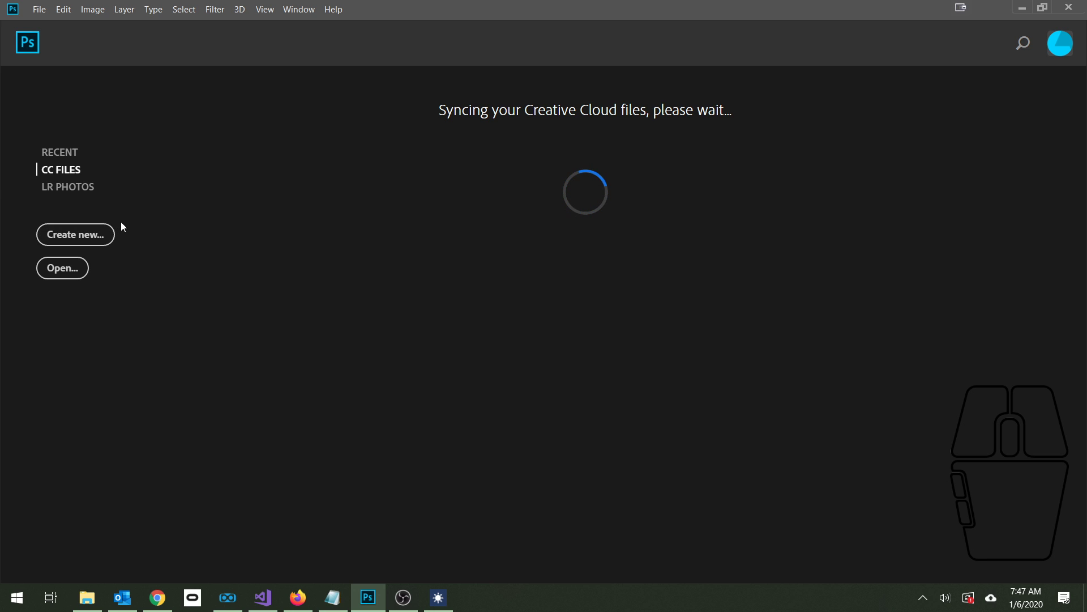
{"action": "left_click", "coordinate": [56, 240]}
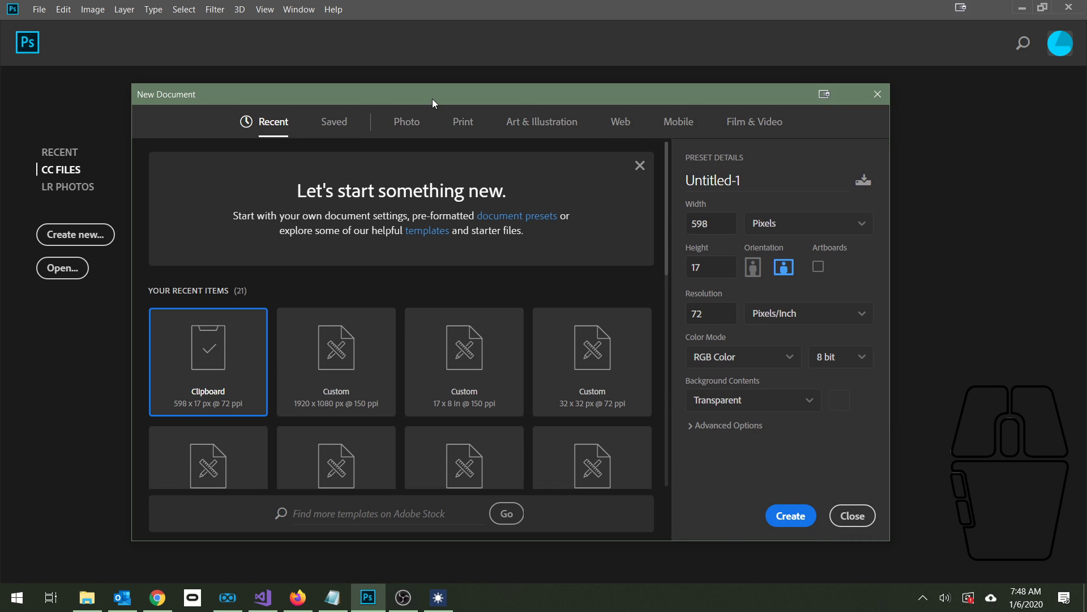
{"action": "mouse_move", "coordinate": [433, 99]}
{"action": "left_mouse_down"}
{"action": "mouse_move", "coordinate": [419, 94]}
{"action": "mouse_move", "coordinate": [427, 83]}
{"action": "left_mouse_up"}
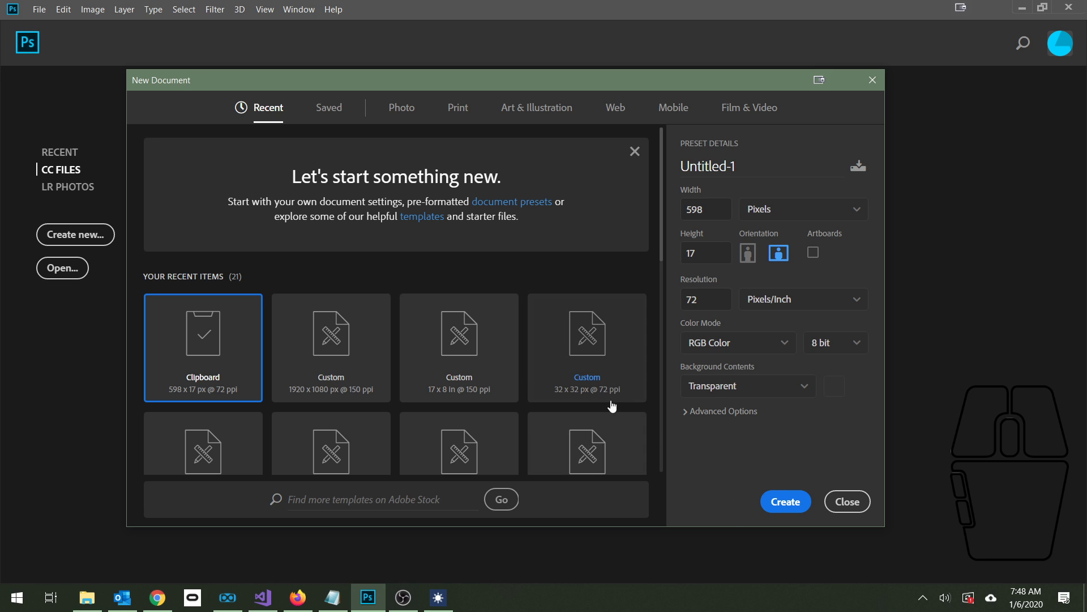
{"action": "left_click_drag", "start_coordinate": [702, 86], "coordinate": [634, 83]}
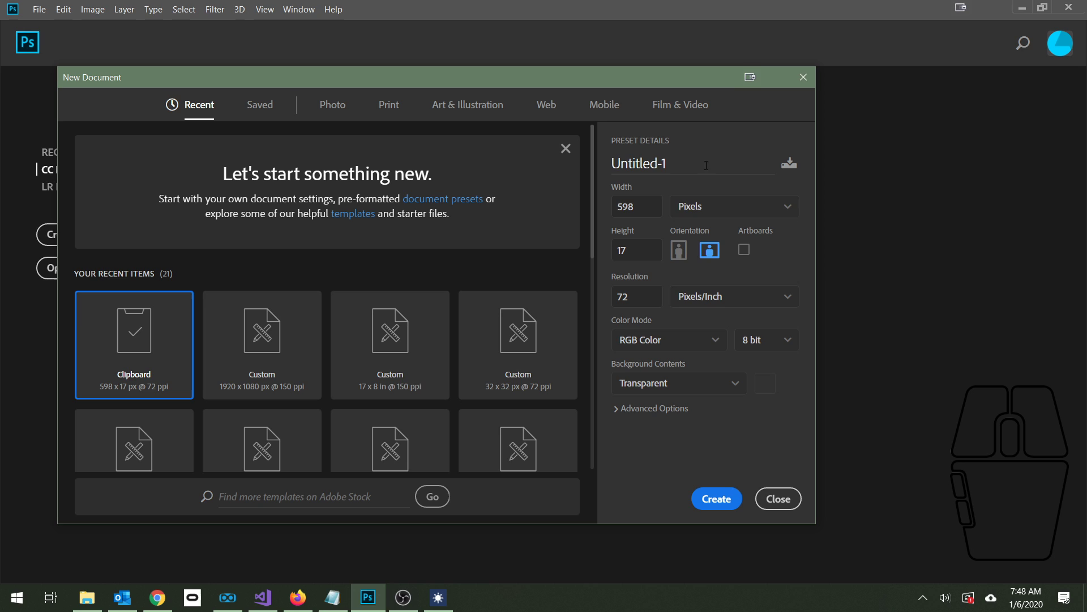
Switch the new document's width unit between inches and pixels, ending on pixels
{"action": "left_click", "coordinate": [705, 211]}
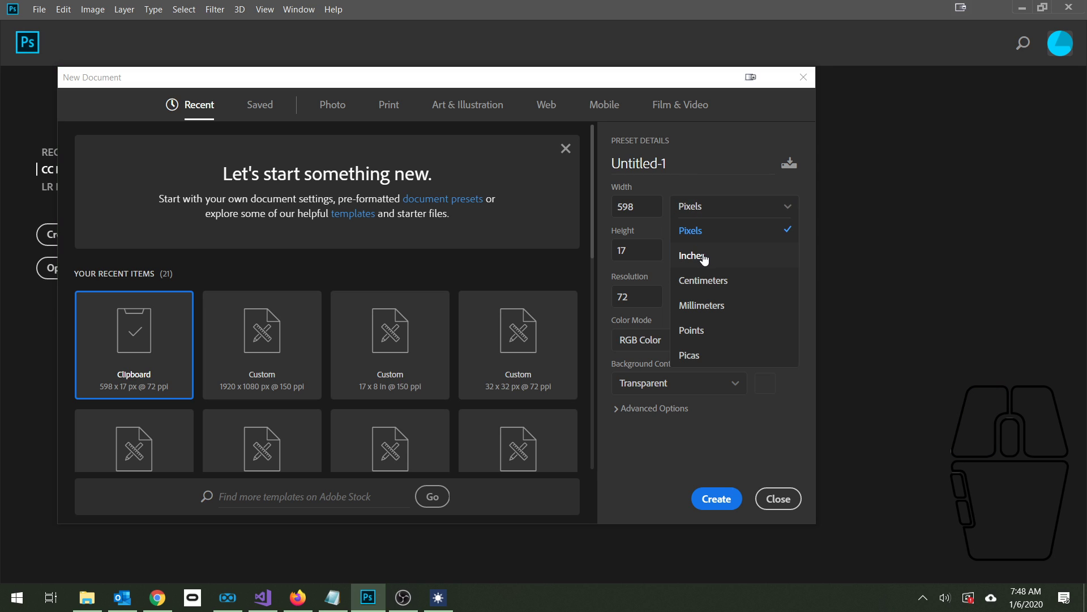
{"action": "left_click", "coordinate": [692, 256]}
{"action": "left_click", "coordinate": [706, 217]}
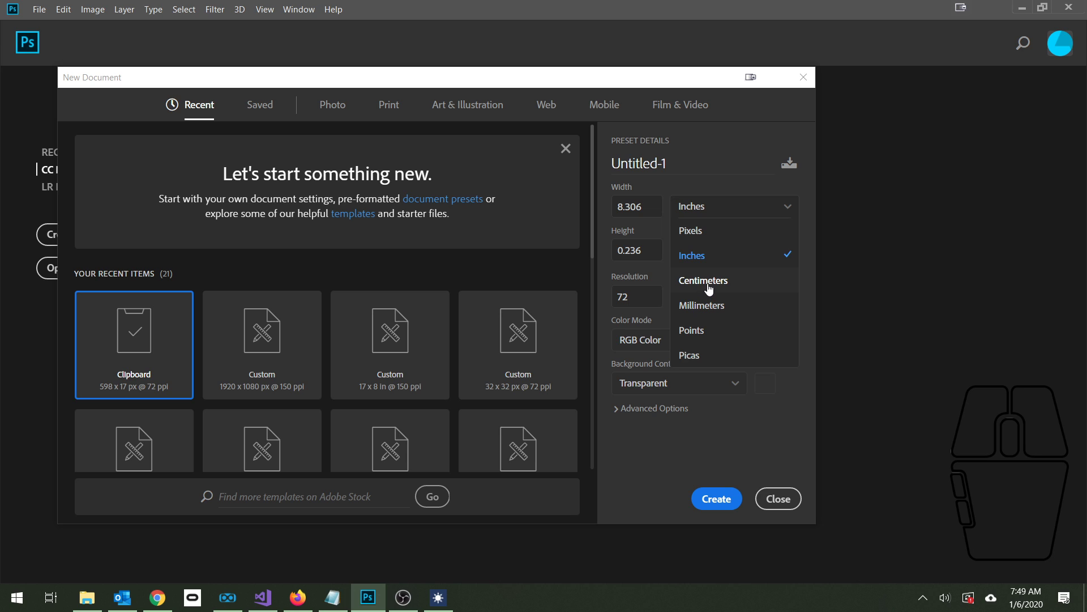
{"action": "left_click", "coordinate": [715, 237]}
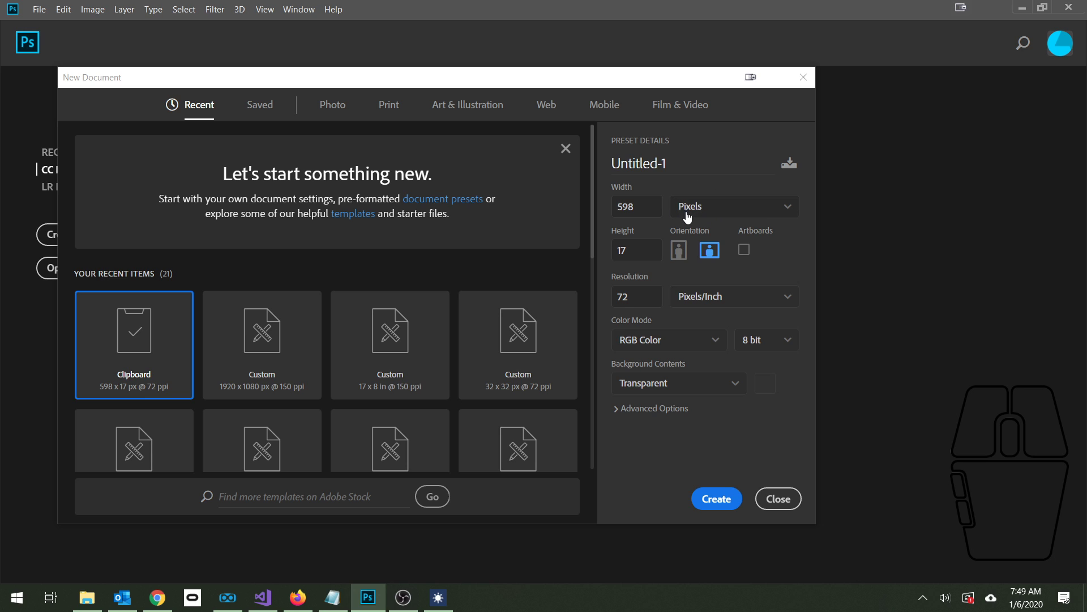
{"action": "left_click", "coordinate": [716, 210]}
{"action": "left_click", "coordinate": [692, 254]}
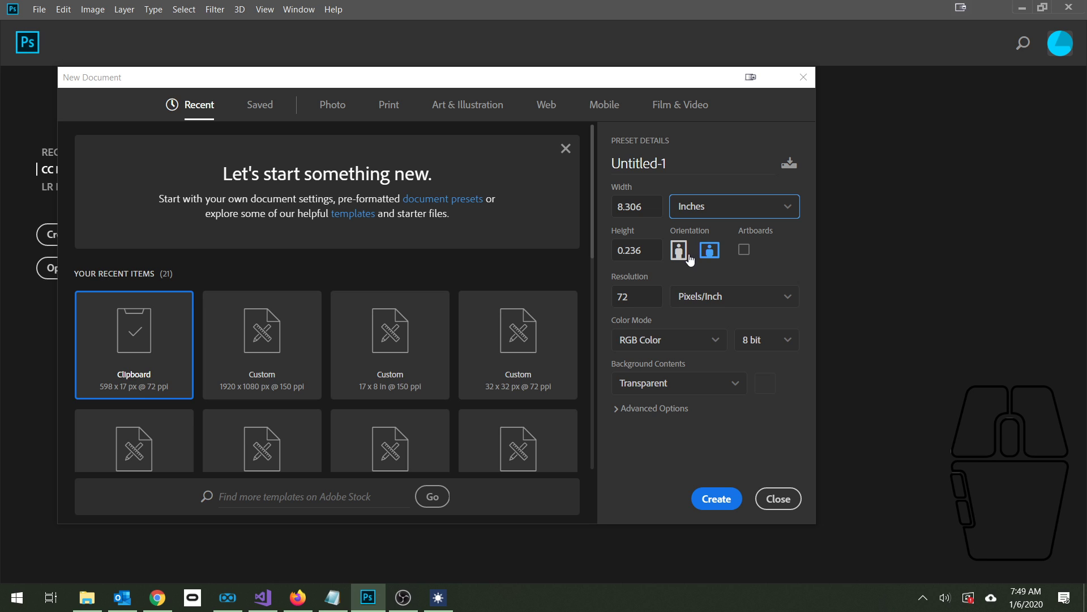
{"action": "left_click", "coordinate": [707, 207]}
{"action": "left_click", "coordinate": [700, 230]}
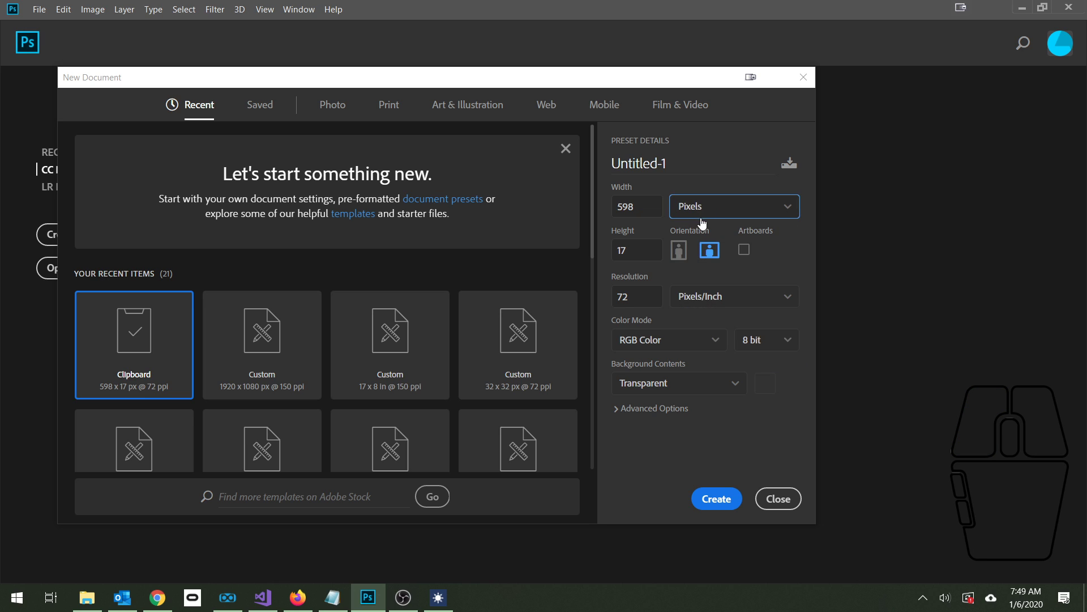
{"action": "left_click", "coordinate": [700, 212]}
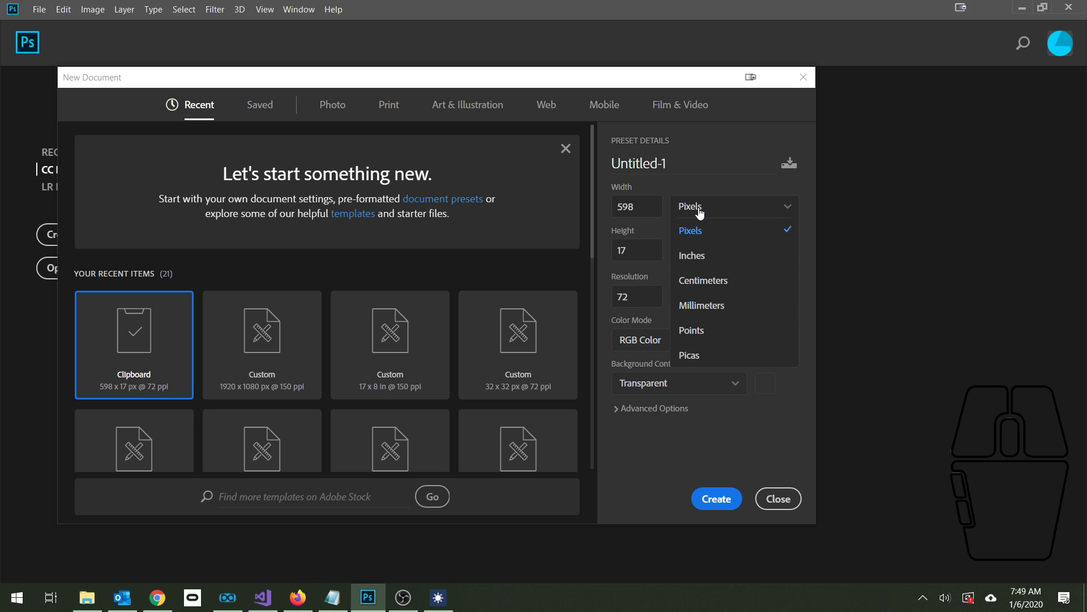
{"action": "left_click", "coordinate": [700, 228]}
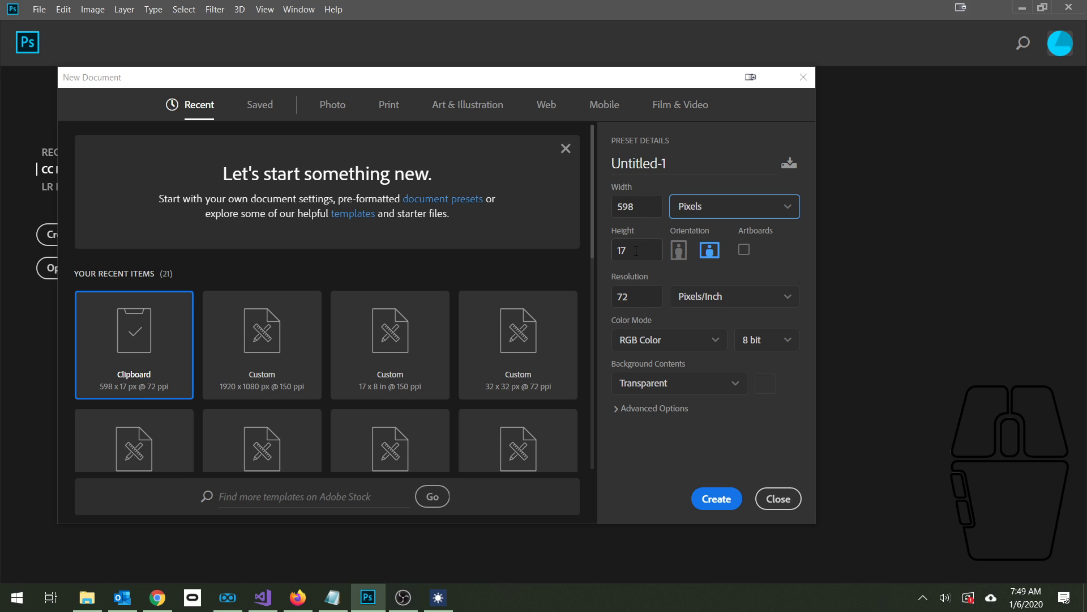
Create a transparent document of 598 x 17 pixels at 72 pixels/inch and close it
{"action": "left_click", "coordinate": [712, 500]}
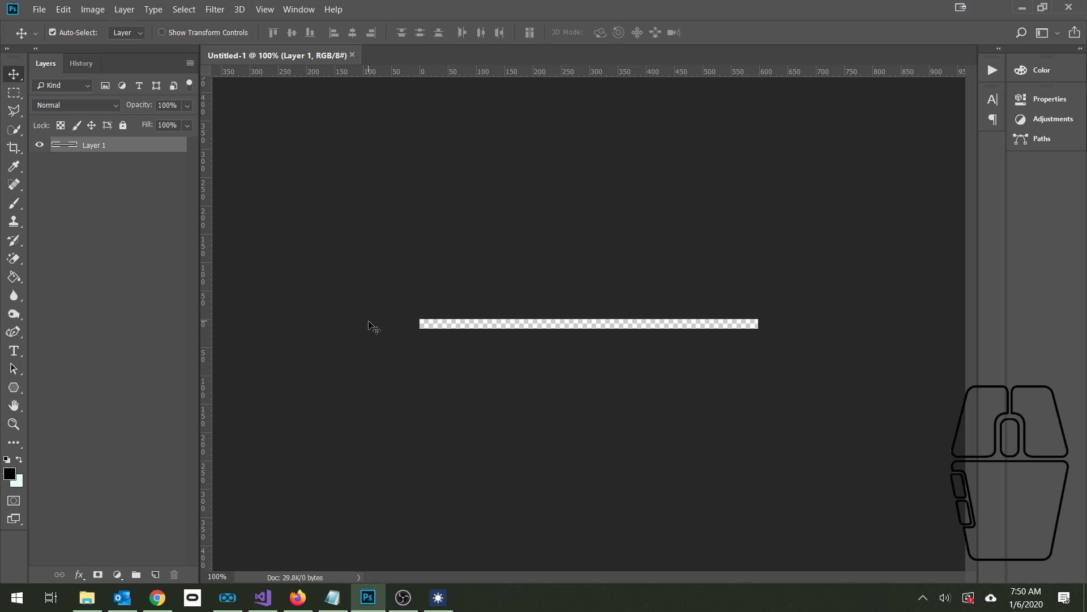
{"action": "left_click", "coordinate": [353, 55]}
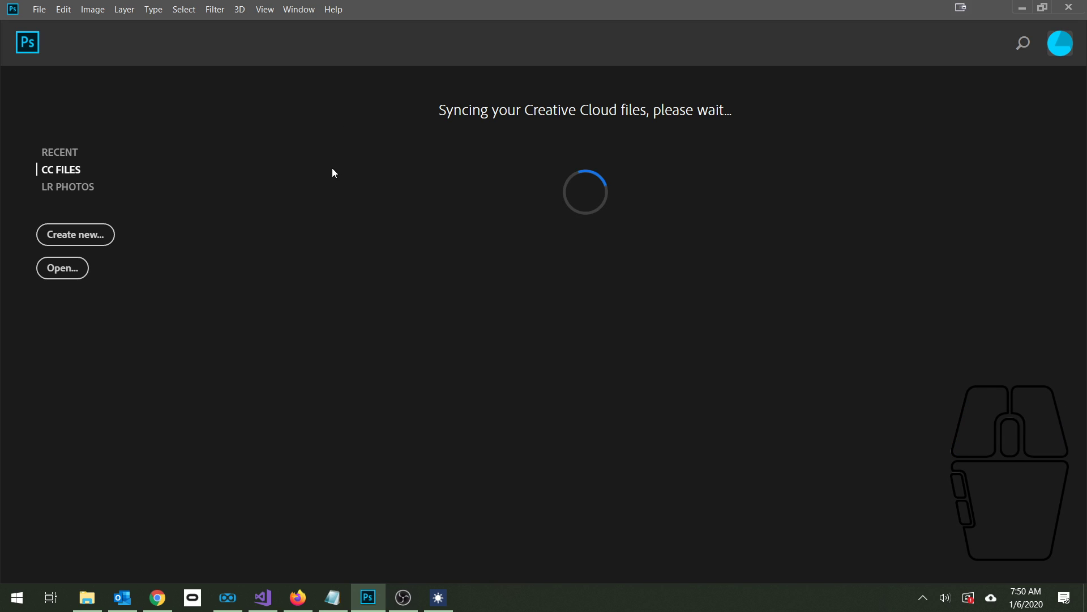
Create a transparent document of 800 x 600 pixels at 72 pixels/inch and close it
{"action": "left_click", "coordinate": [95, 226]}
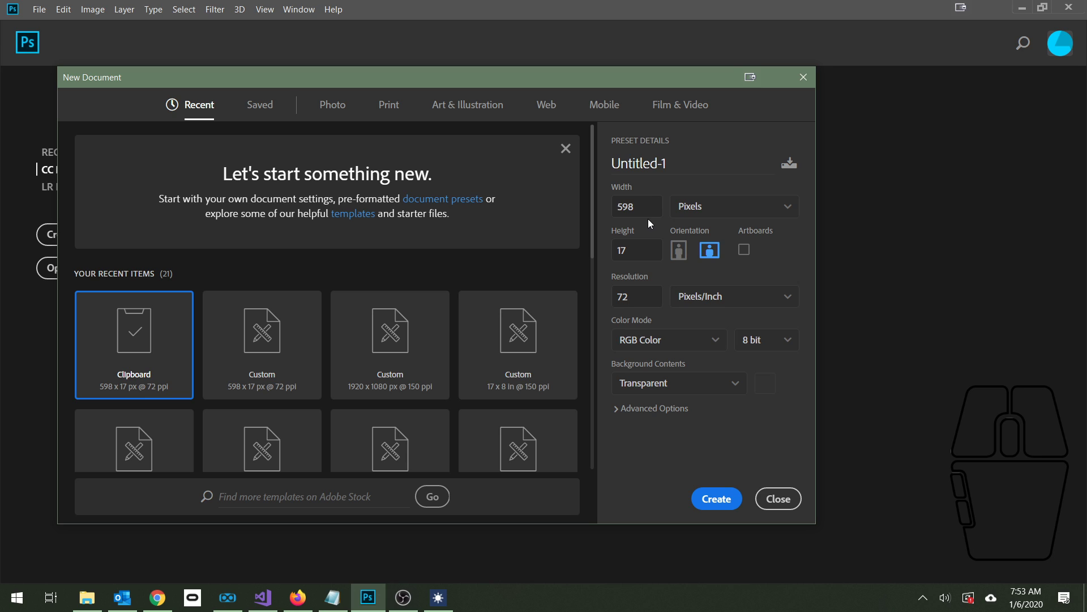
{"action": "left_click_drag", "start_coordinate": [651, 211], "coordinate": [613, 211]}
{"action": "type", "text": "800"}
{"action": "key", "text": "Tab"}
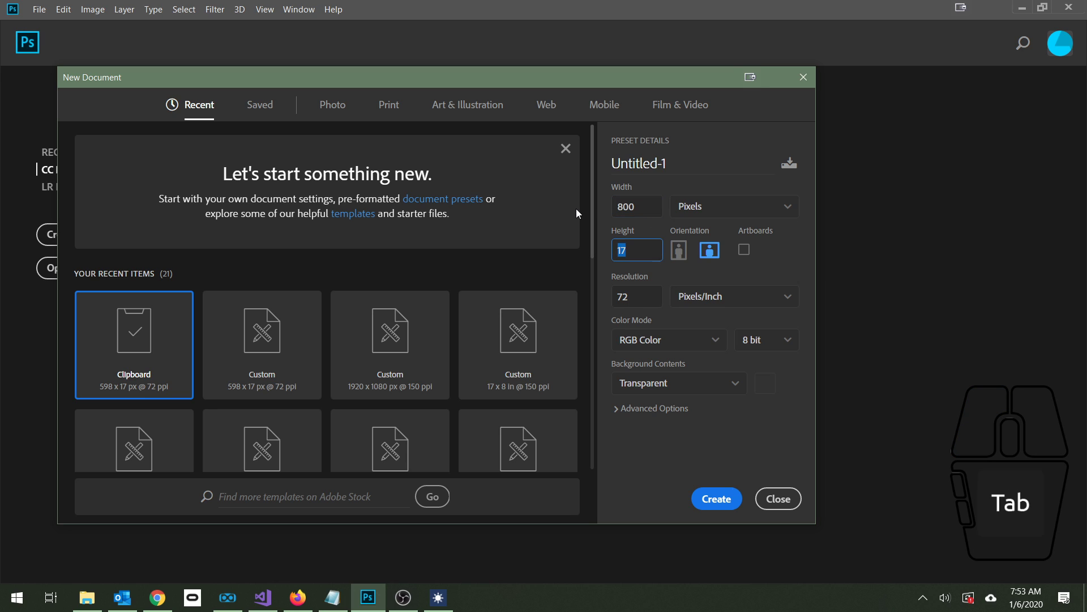
{"action": "type", "text": "600"}
{"action": "key", "text": "Return"}
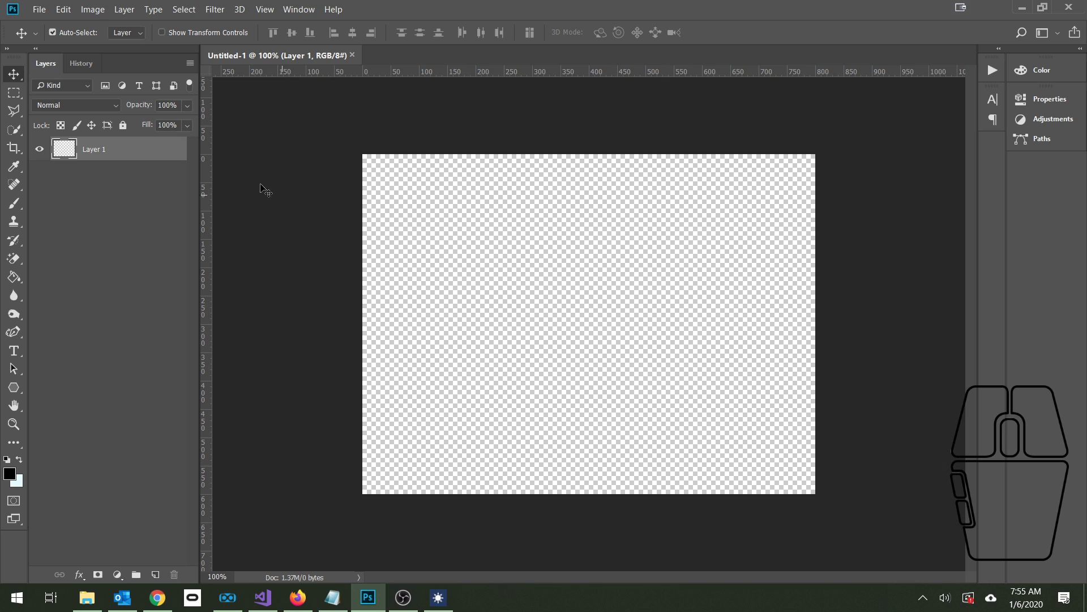
{"action": "left_click", "coordinate": [353, 54]}
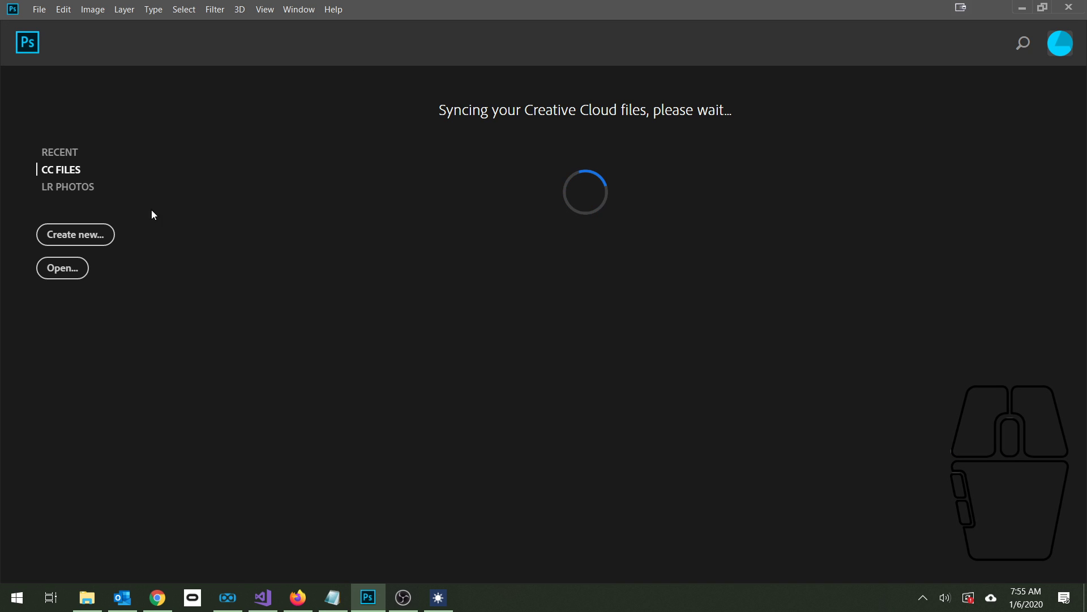
Create a new transparent document of 1920 x 1080 pixels
{"action": "left_click", "coordinate": [81, 241]}
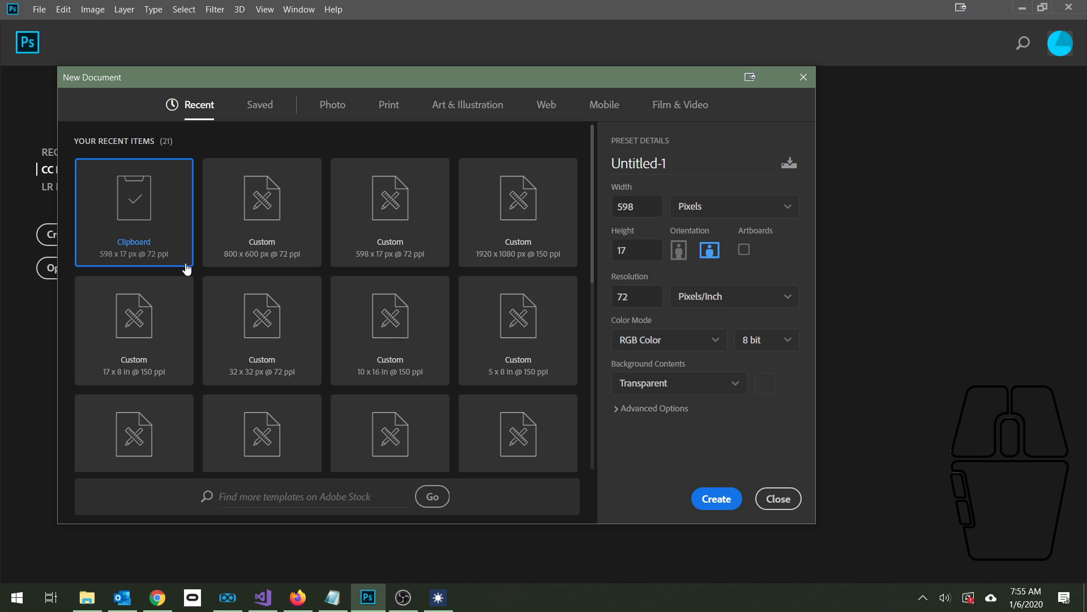
{"action": "left_click", "coordinate": [611, 205]}
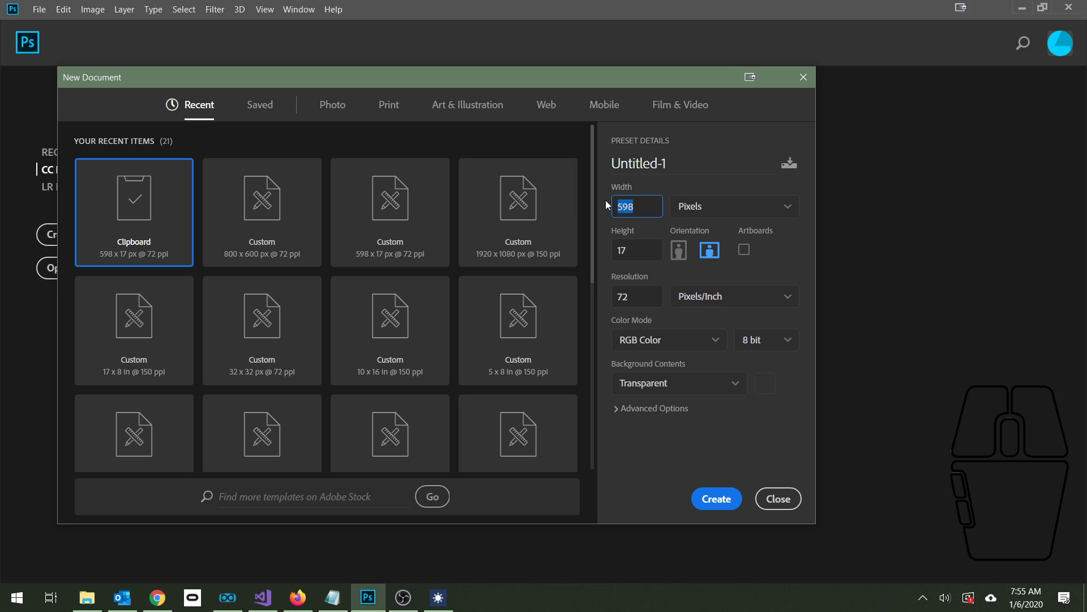
{"action": "type", "text": "1920"}
{"action": "key", "text": "Tab"}
{"action": "type", "text": "10"}
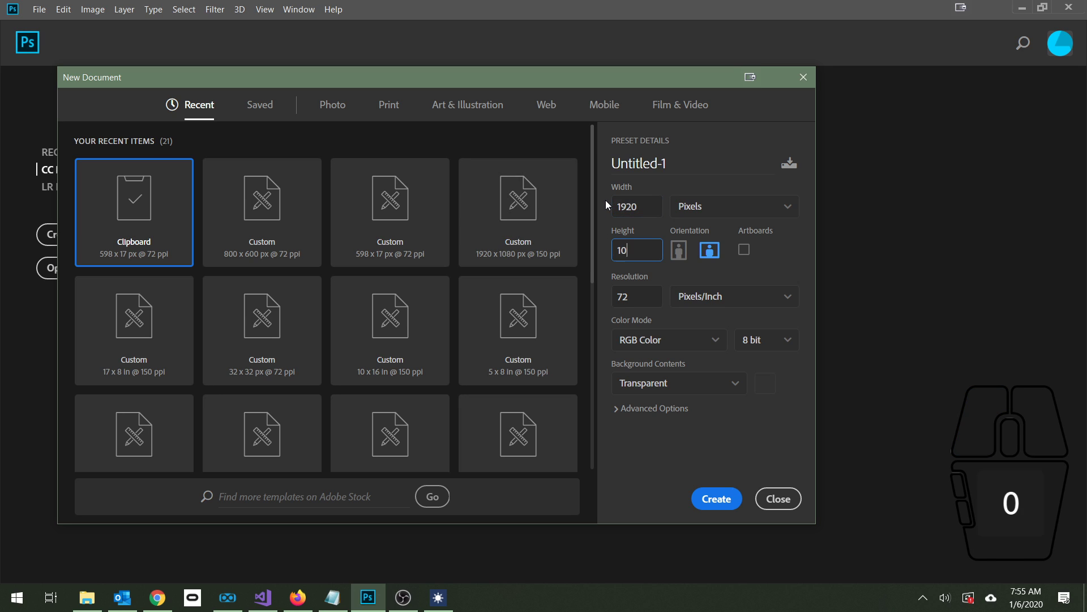
{"action": "type", "text": "80"}
{"action": "left_click", "coordinate": [711, 498]}
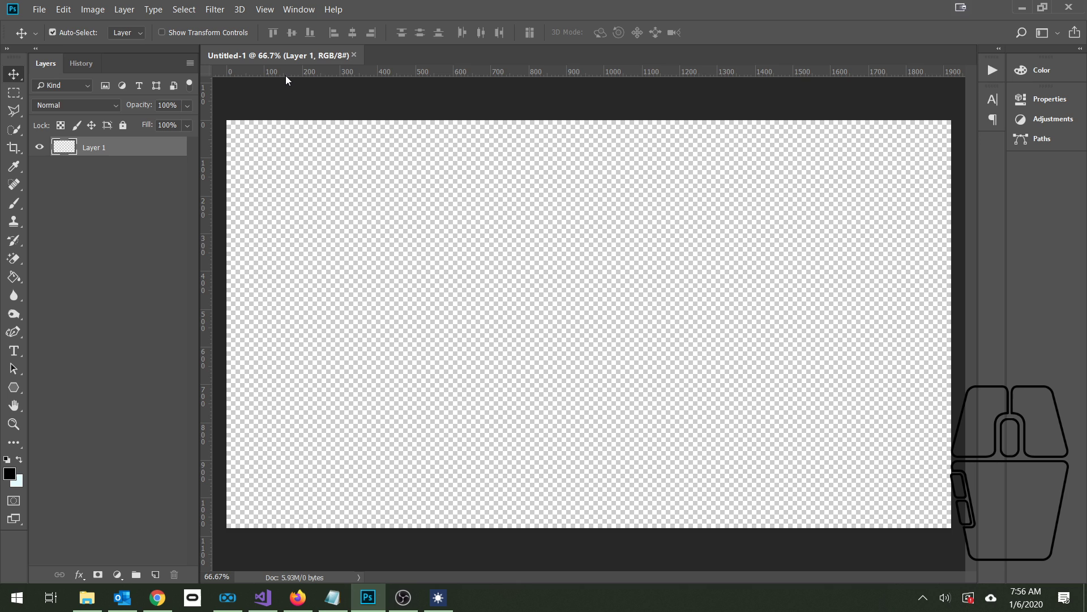
Display the 1920 x 1080 pixel document at 100% zoom and close it
{"action": "left_click", "coordinate": [293, 9]}
{"action": "mouse_move", "coordinate": [272, 7]}
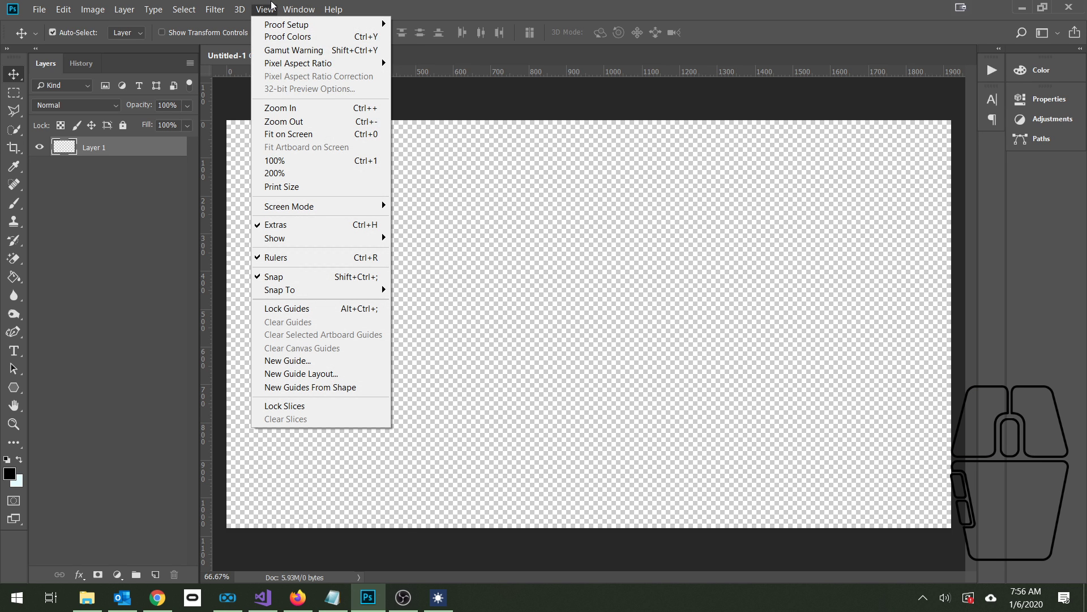
{"action": "left_click", "coordinate": [284, 159]}
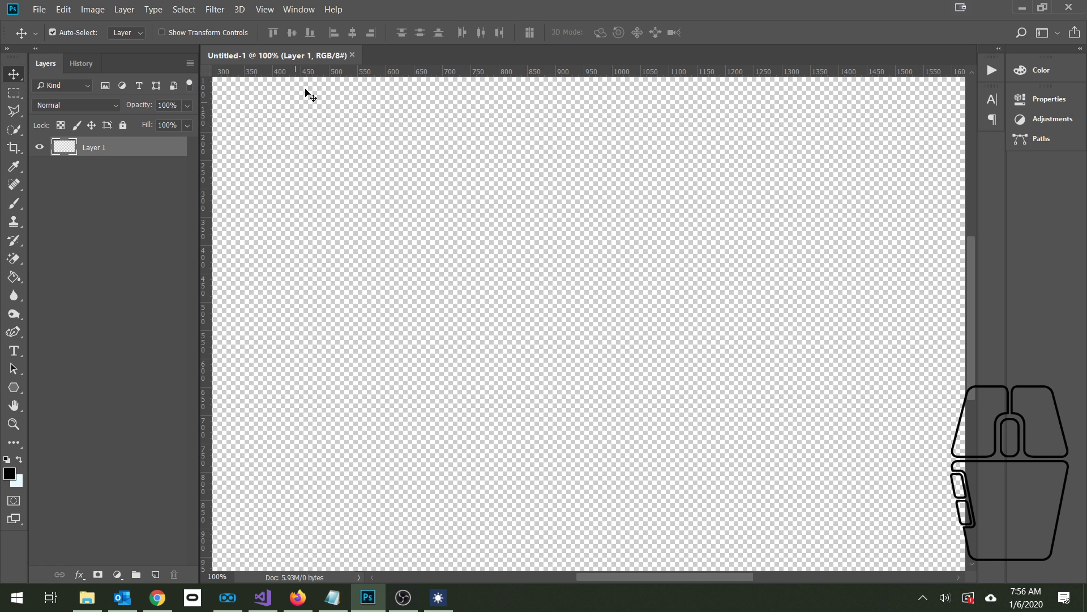
{"action": "left_click", "coordinate": [352, 55]}
Start a new document and try resolutions of 150 and 300 before setting 72 pixels/inch
{"action": "left_click", "coordinate": [77, 231]}
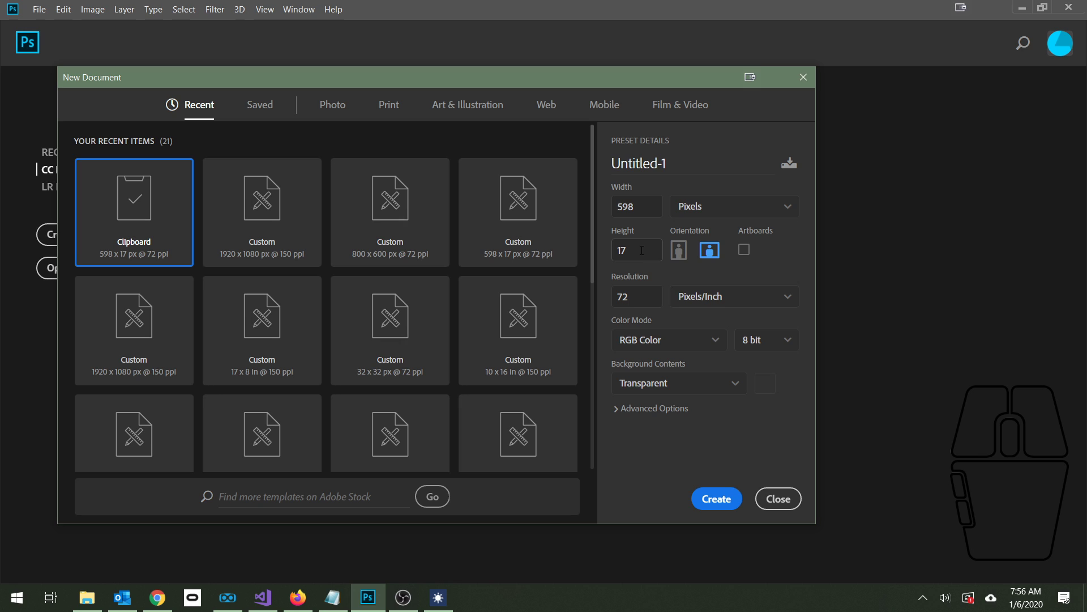
{"action": "left_click", "coordinate": [638, 250]}
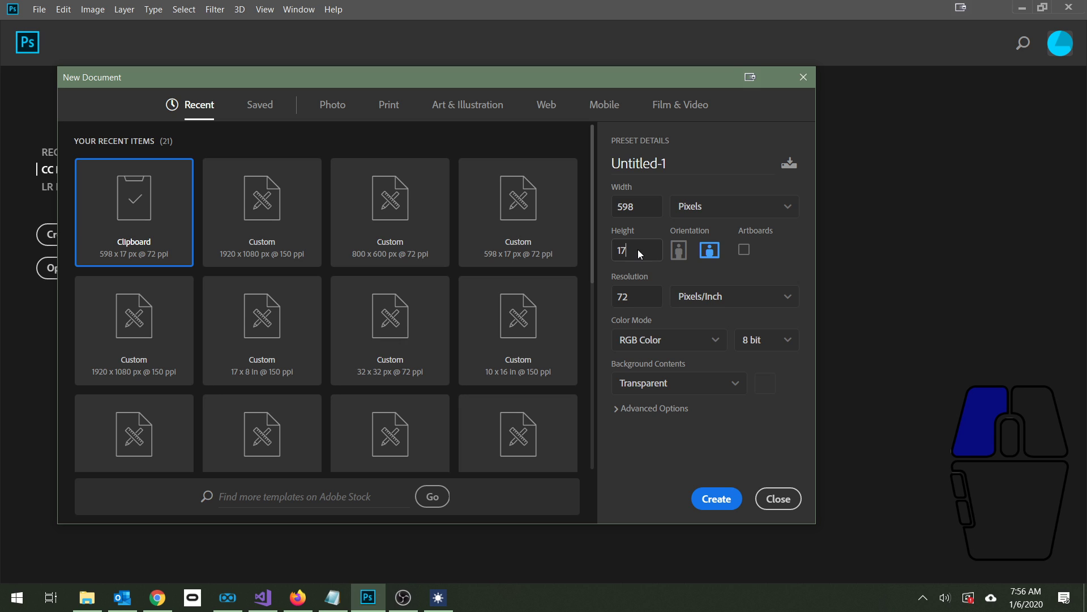
{"action": "left_click", "coordinate": [641, 291]}
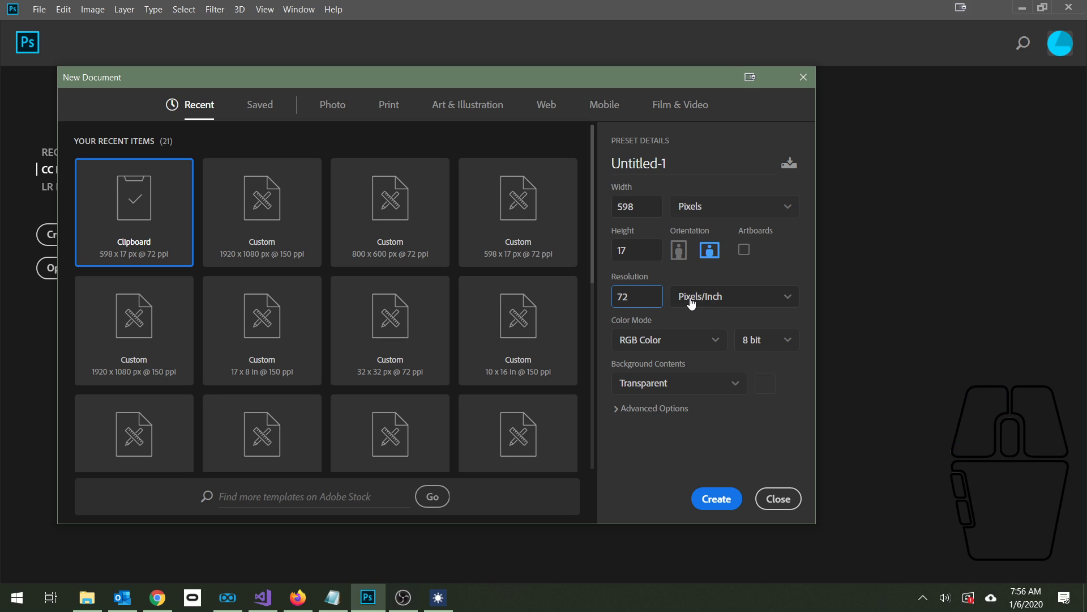
{"action": "double_click", "coordinate": [642, 296]}
{"action": "left_click", "coordinate": [632, 295]}
{"action": "left_click_drag", "start_coordinate": [632, 295], "coordinate": [613, 294]}
{"action": "type", "text": "150"}
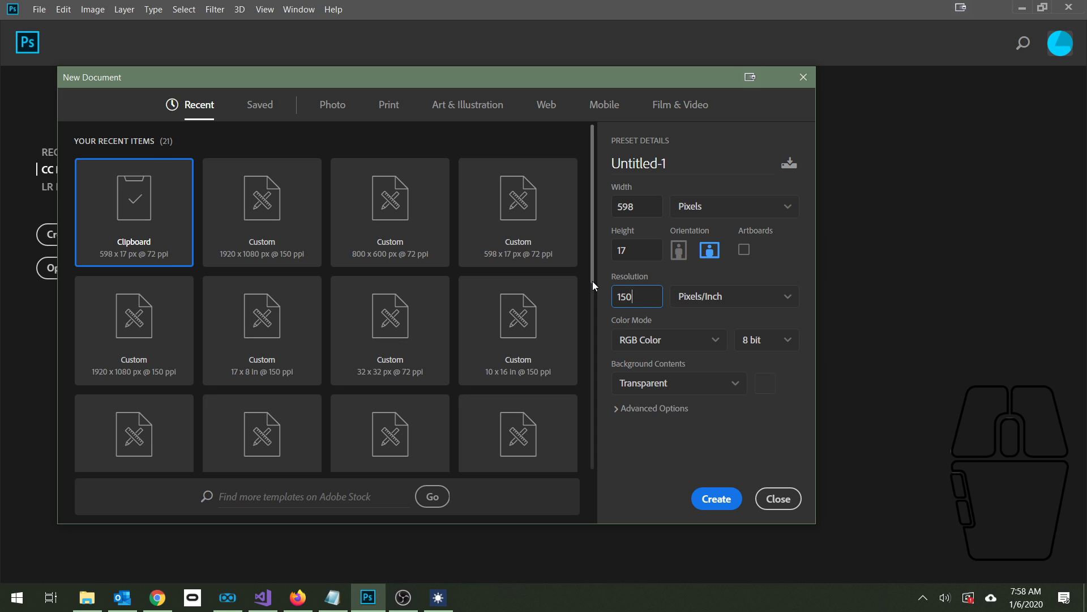
{"action": "left_click", "coordinate": [642, 303]}
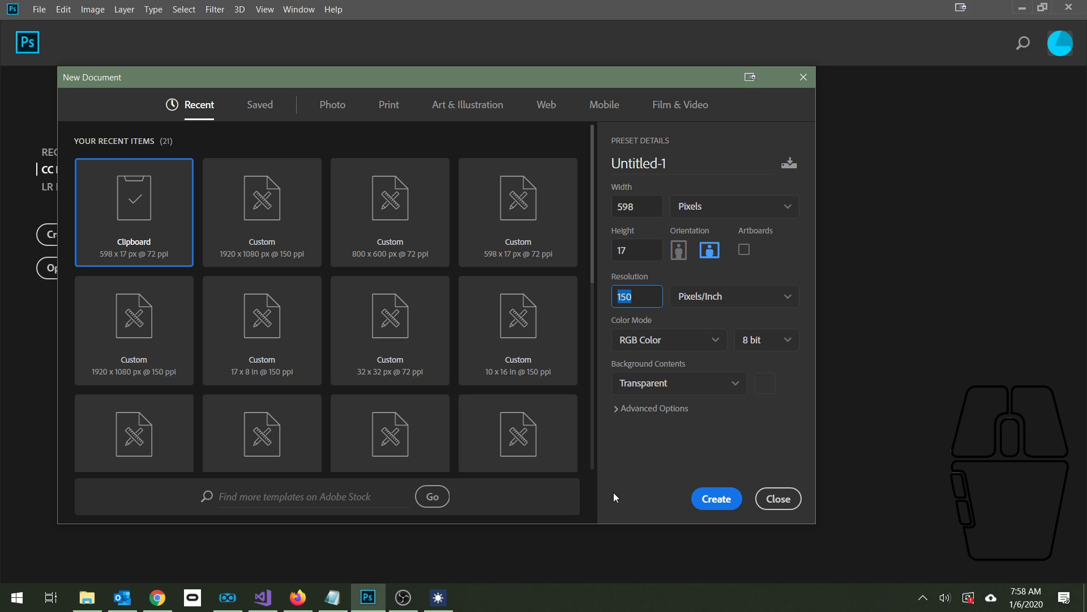
{"action": "type", "text": "300"}
{"action": "left_click", "coordinate": [637, 295]}
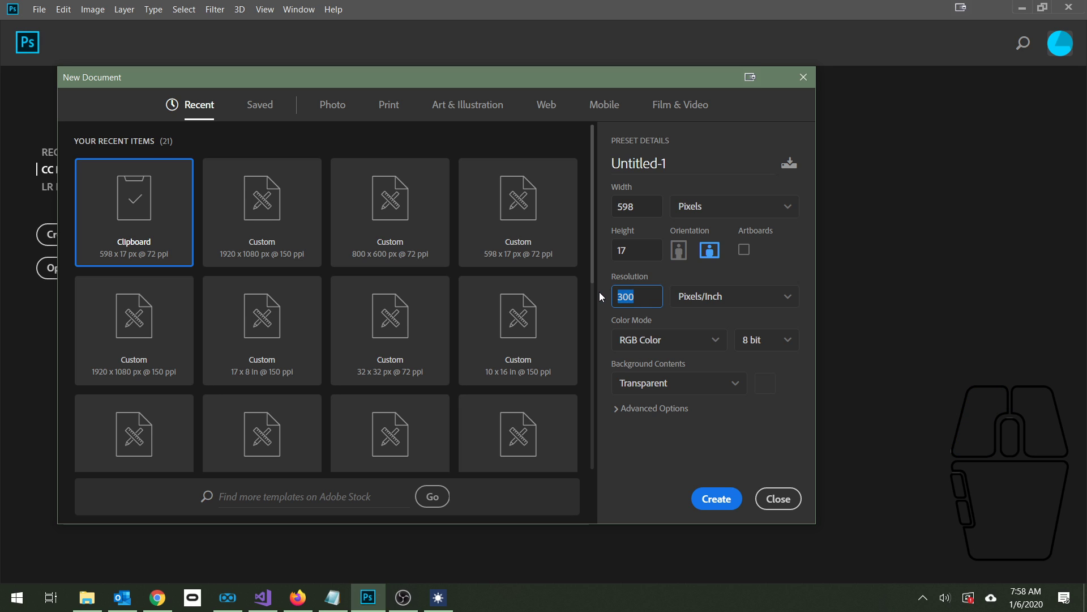
{"action": "type", "text": "72"}
Set the width to 1920 and the height to 1080 pixels, and create the document
{"action": "left_click_drag", "start_coordinate": [635, 206], "coordinate": [624, 205]}
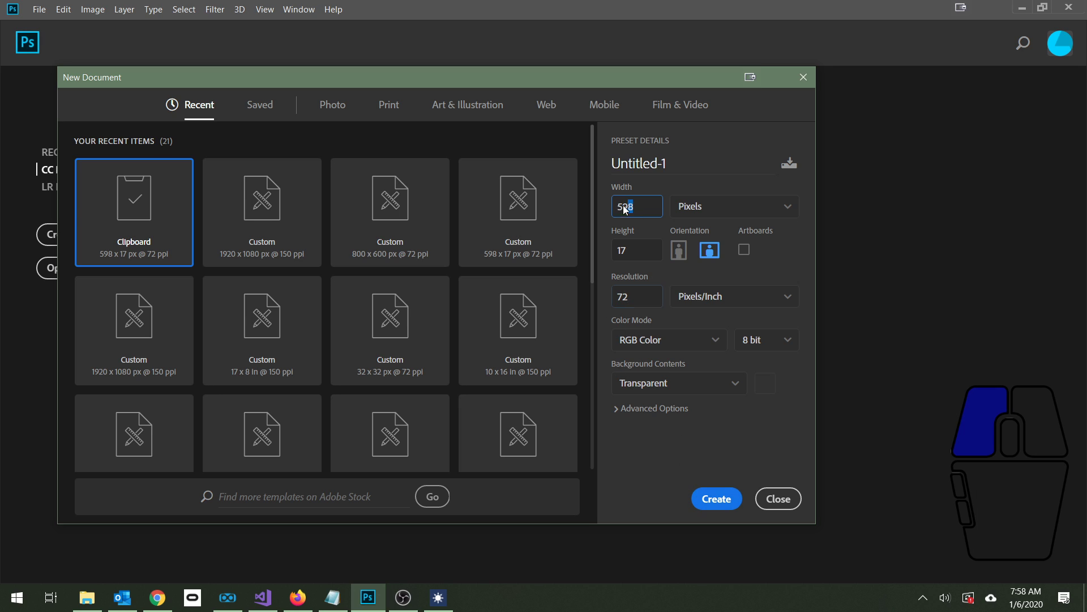
{"action": "type", "text": "1920"}
{"action": "key", "text": "Tab"}
{"action": "type", "text": "1080"}
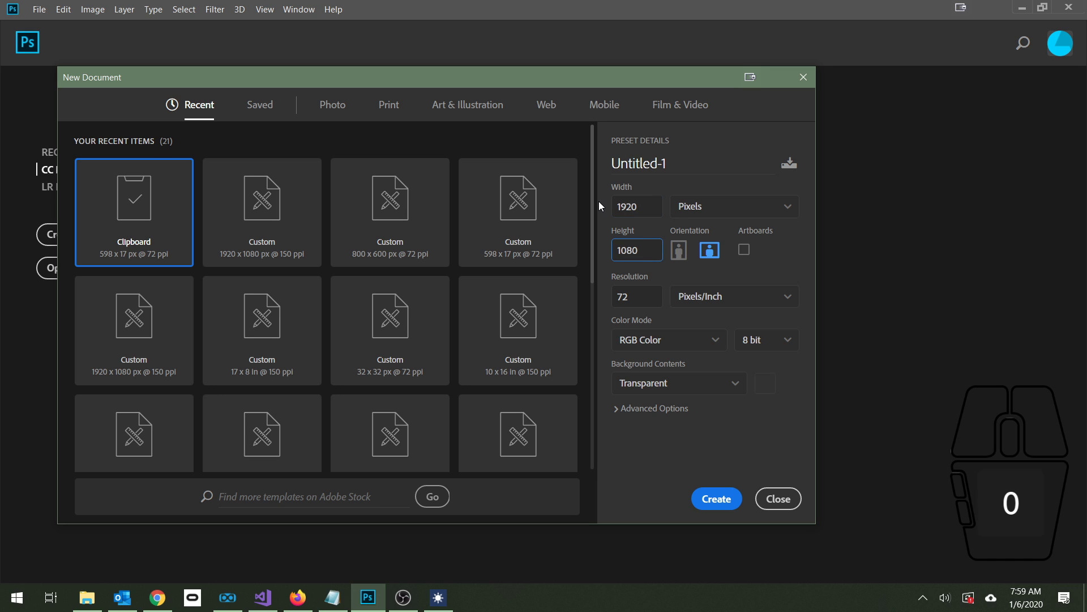
{"action": "left_click", "coordinate": [716, 497]}
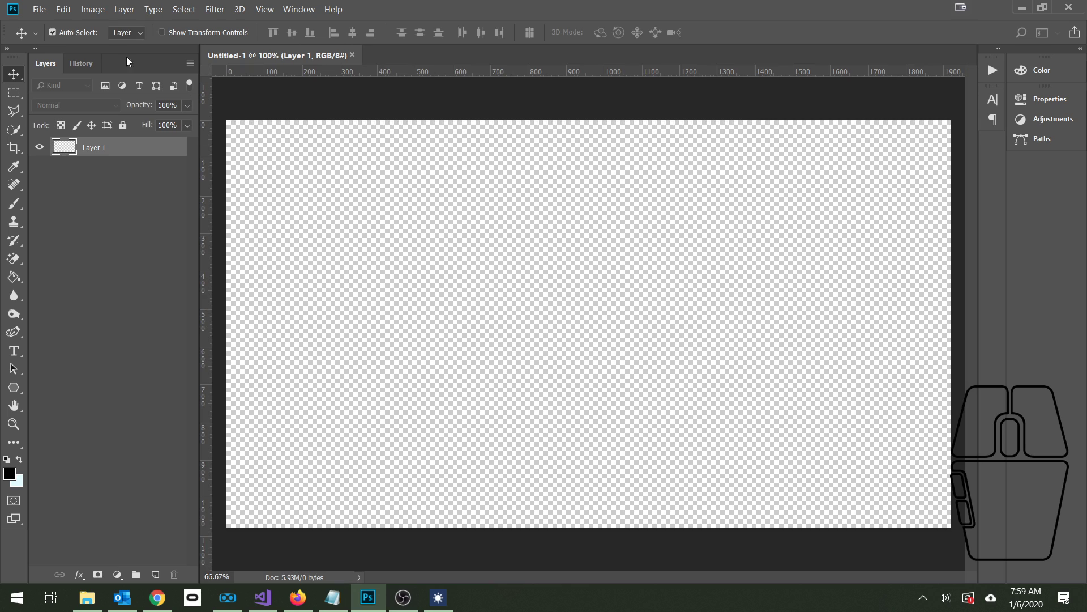
{"action": "left_click", "coordinate": [39, 9]}
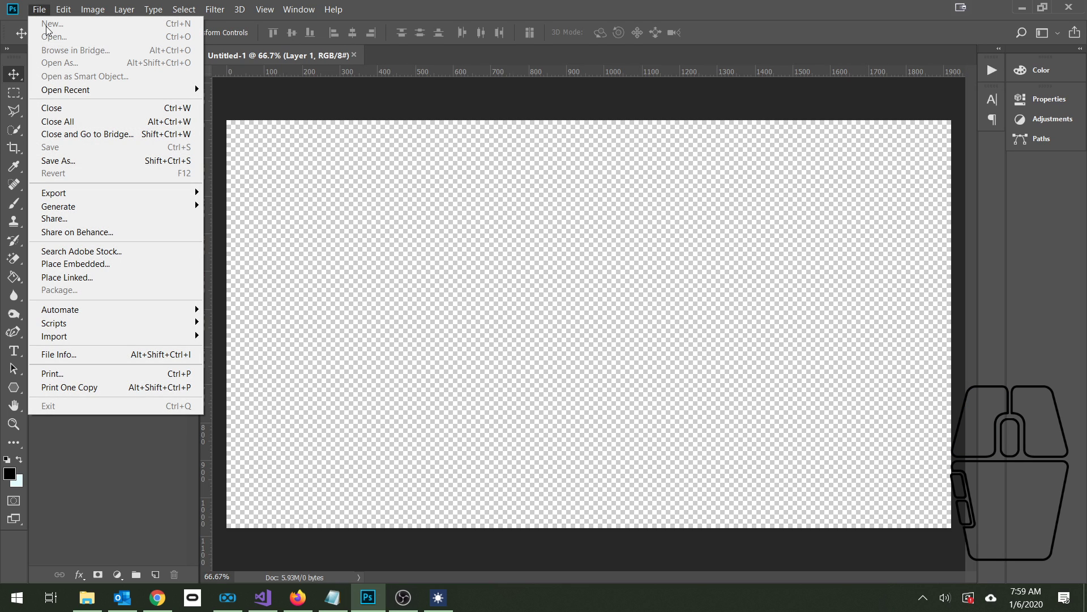
{"action": "left_click", "coordinate": [39, 9]}
{"action": "left_click", "coordinate": [235, 184]}
{"action": "left_click", "coordinate": [108, 145]}
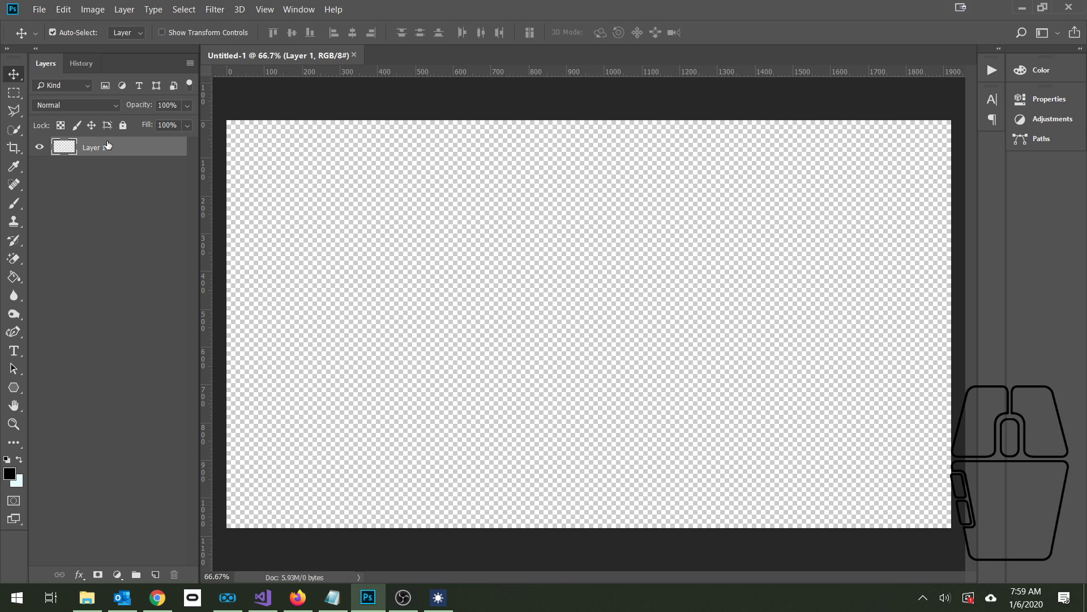
Create a second transparent document of 1920 x 1080 pixels at 300 pixels/inch
{"action": "left_click", "coordinate": [39, 9]}
{"action": "left_click", "coordinate": [47, 26]}
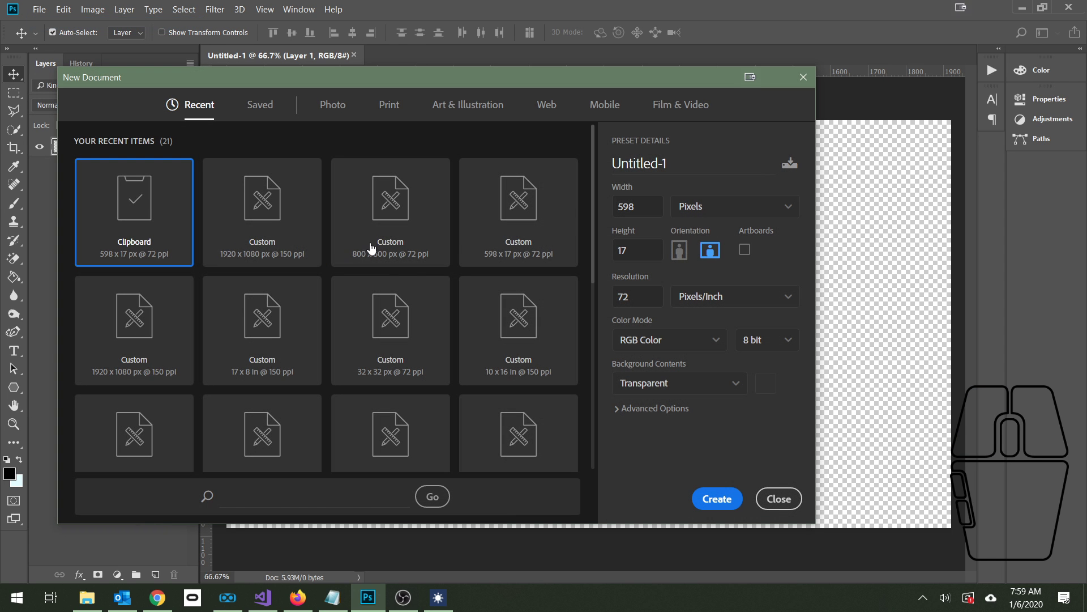
{"action": "type", "text": "1920"}
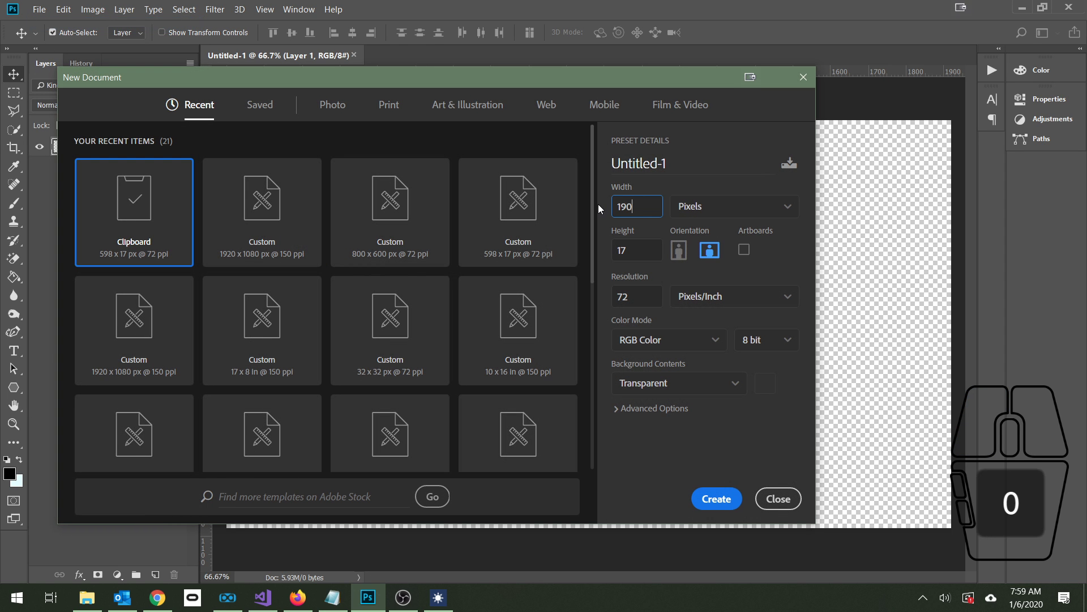
{"action": "key", "text": "Tab"}
{"action": "type", "text": "1080"}
{"action": "double_click", "coordinate": [641, 302]}
{"action": "type", "text": "3"}
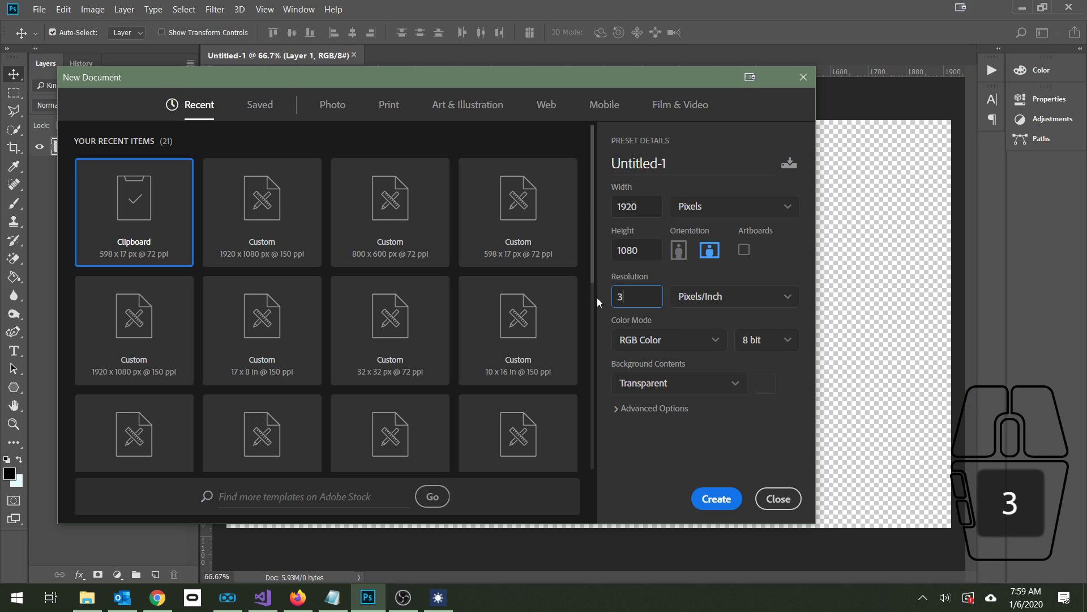
{"action": "type", "text": "00"}
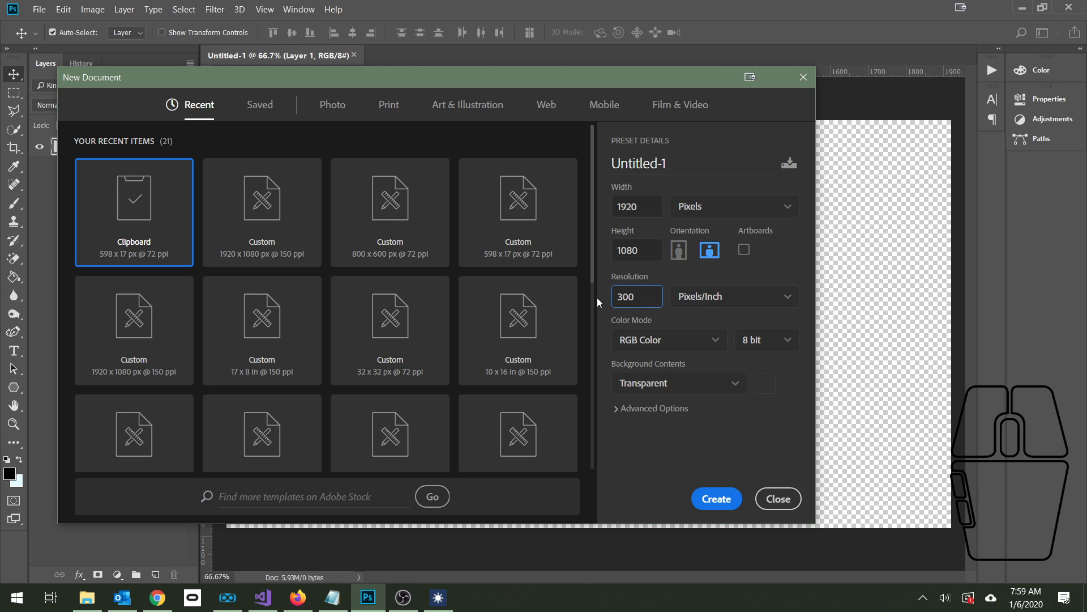
{"action": "key", "text": "Return"}
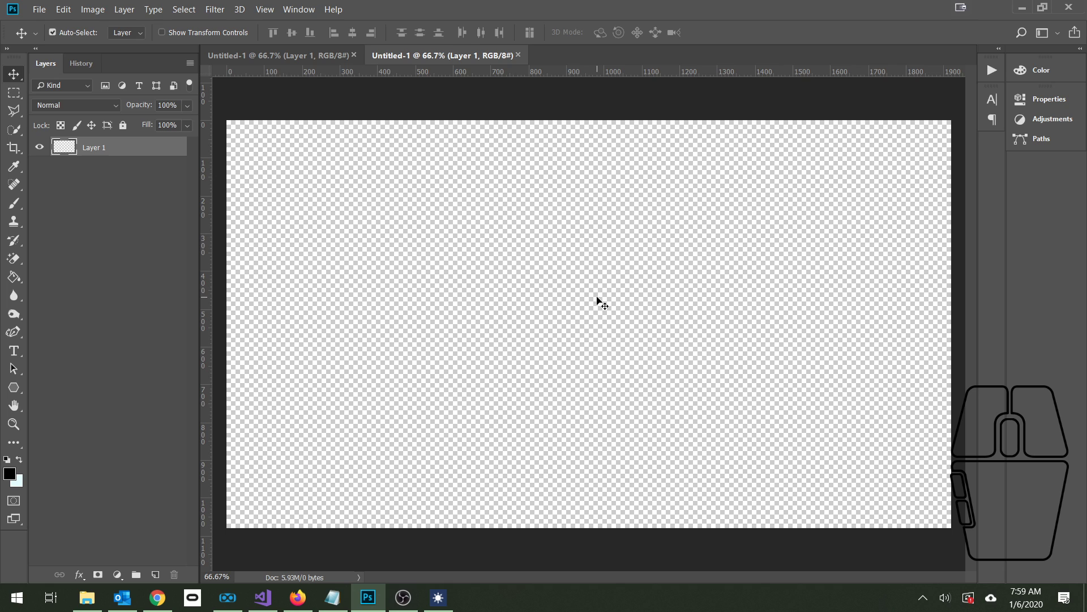
Compare the canvases of the 72 and 300 pixels/inch documents by switching between them
{"action": "left_click", "coordinate": [276, 61]}
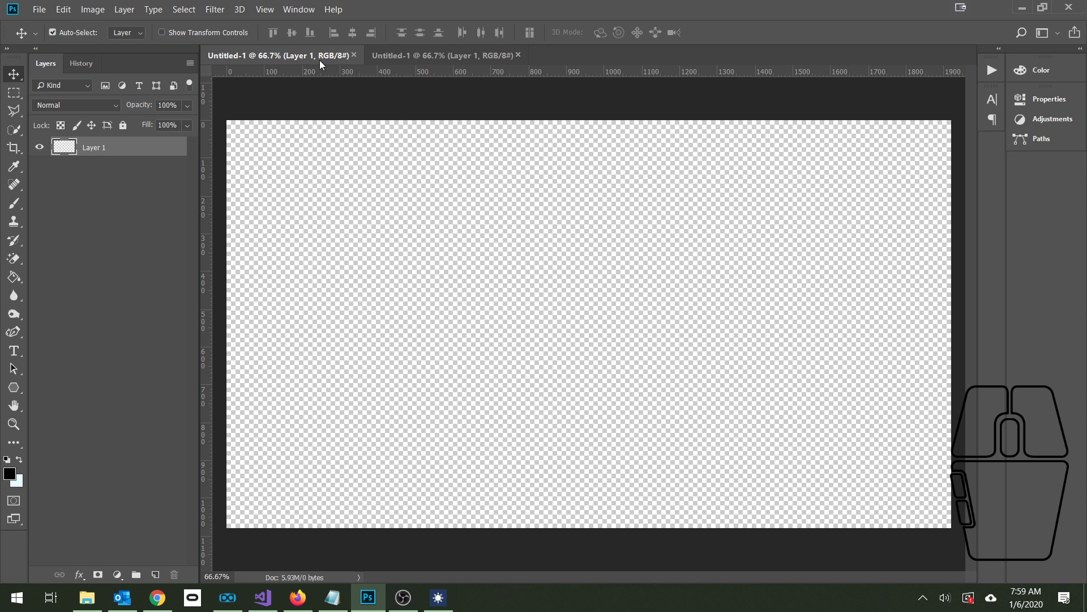
{"action": "left_click", "coordinate": [411, 56]}
{"action": "left_click", "coordinate": [291, 59]}
Open the first of the two 2017-2018 portrait photos from the Pictures folder in Google Drive on the Data (D:) drive
{"action": "left_click", "coordinate": [36, 10]}
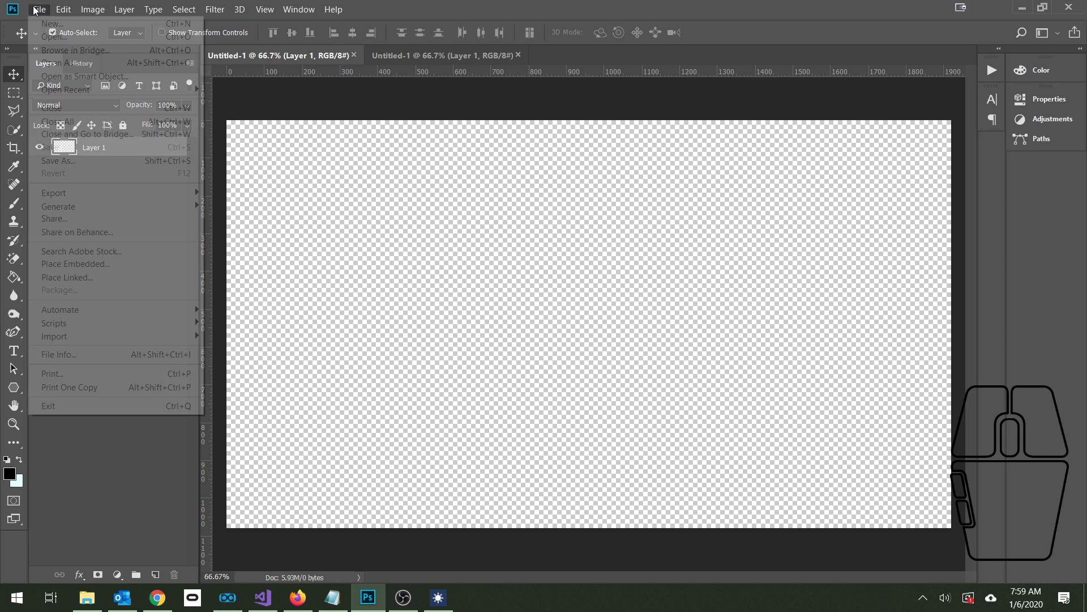
{"action": "left_click", "coordinate": [40, 35]}
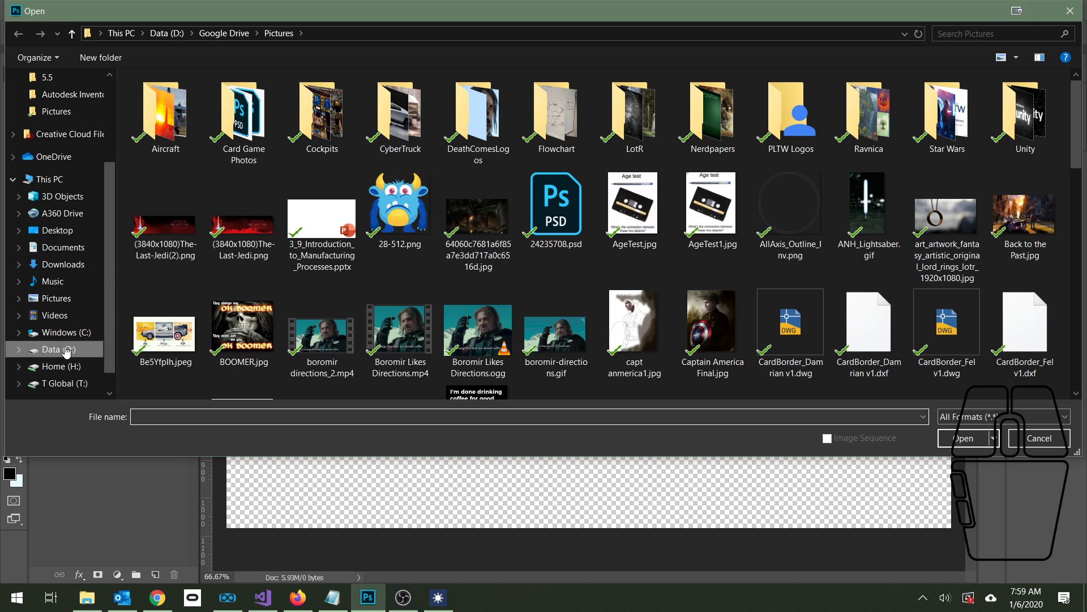
{"action": "left_click", "coordinate": [59, 349]}
{"action": "double_click", "coordinate": [167, 99]}
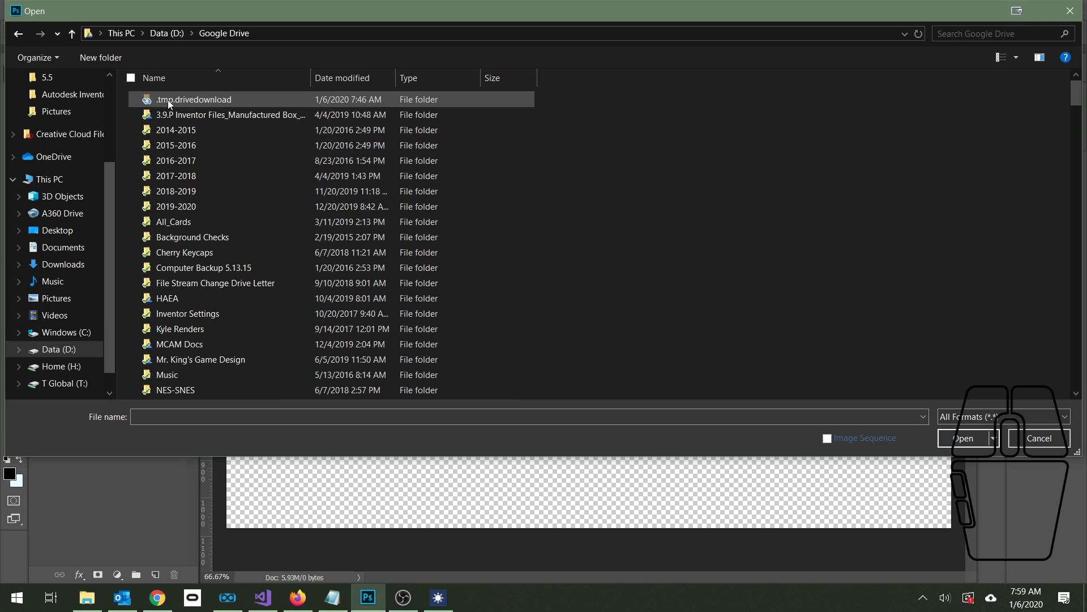
{"action": "scroll", "coordinate": [185, 328], "scroll_direction": "down", "scroll_amount": 5}
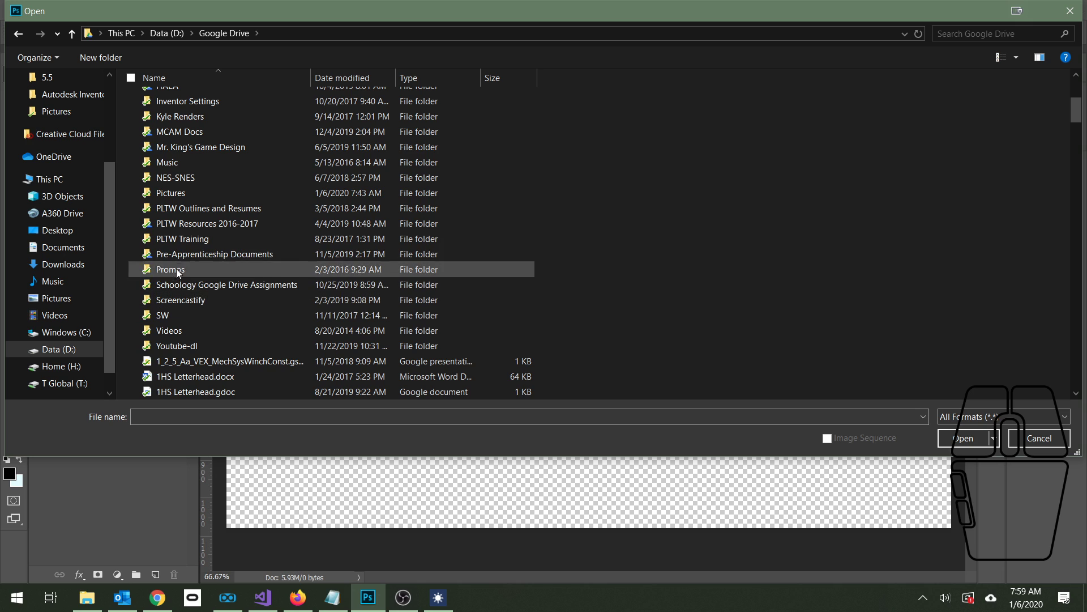
{"action": "double_click", "coordinate": [172, 193]}
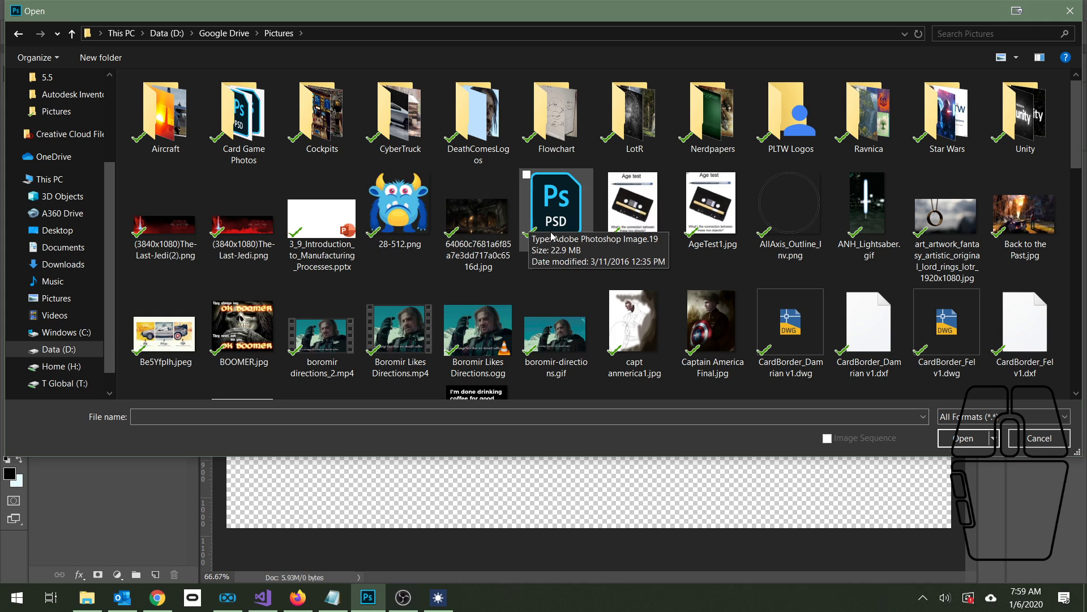
{"action": "scroll", "coordinate": [815, 283], "scroll_direction": "down", "scroll_amount": 1}
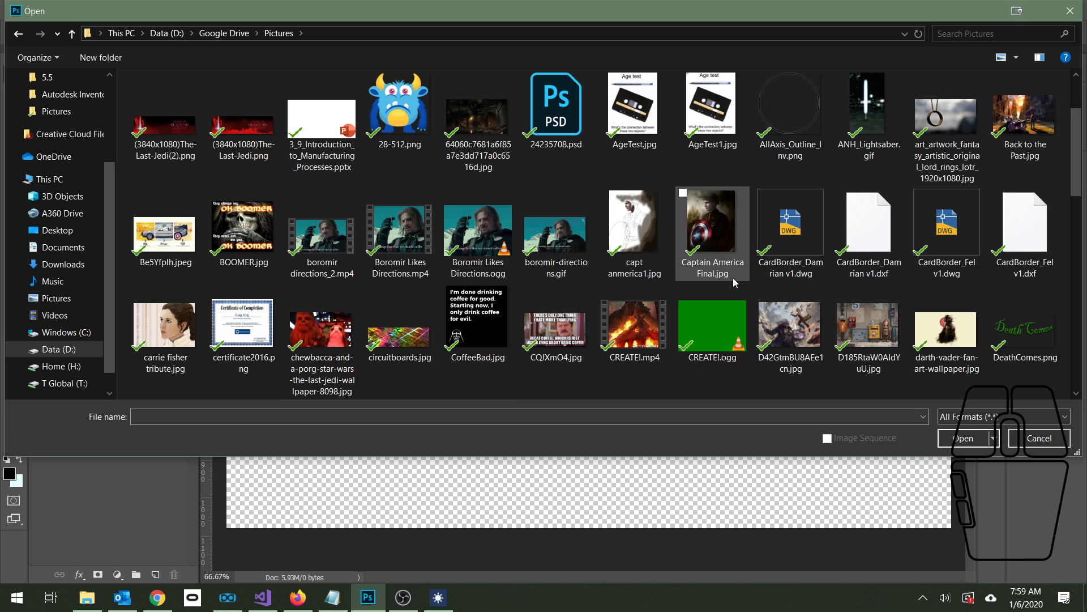
{"action": "scroll", "coordinate": [573, 285], "scroll_direction": "down", "scroll_amount": 1}
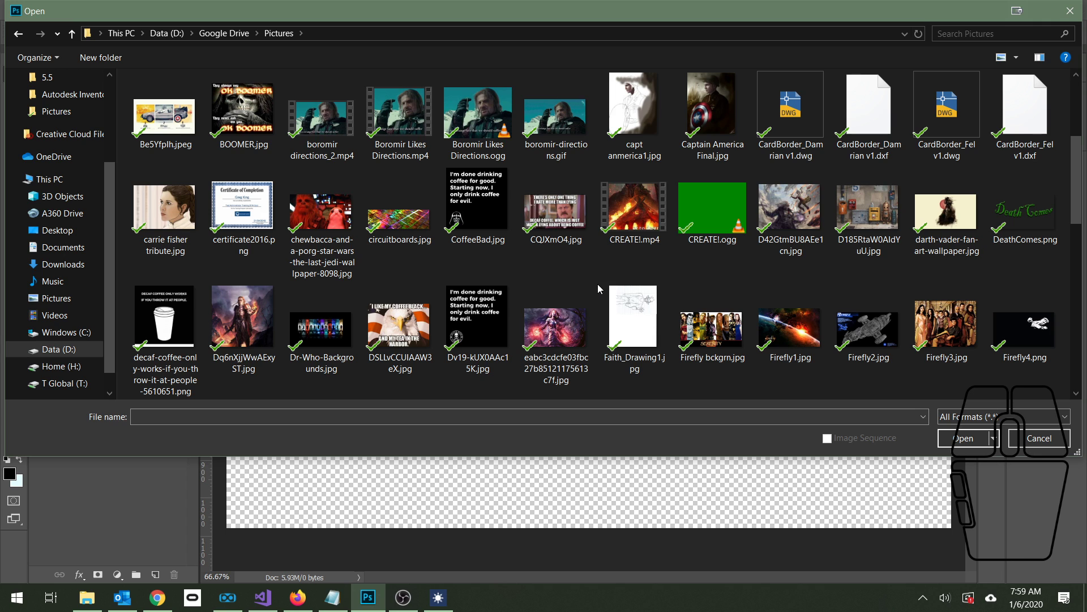
{"action": "scroll", "coordinate": [600, 286], "scroll_direction": "down", "scroll_amount": 1}
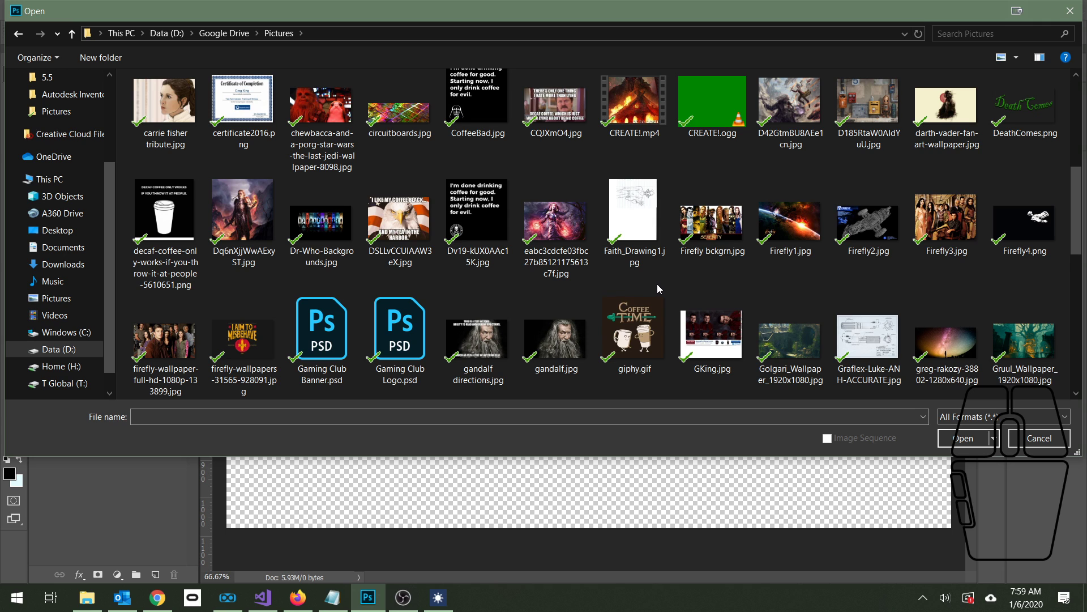
{"action": "scroll", "coordinate": [881, 290], "scroll_direction": "down", "scroll_amount": 1}
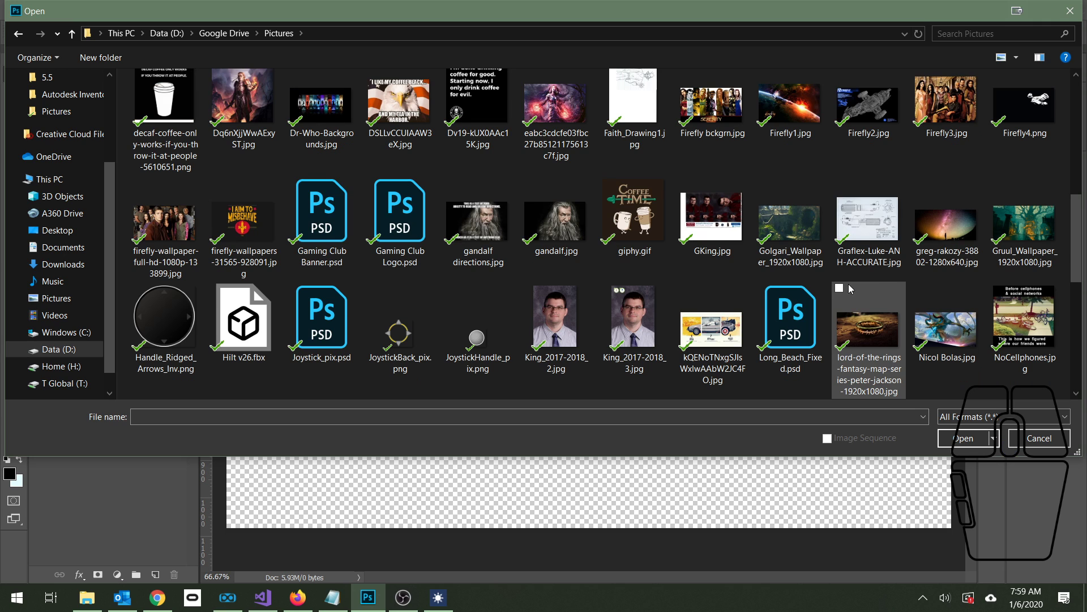
{"action": "double_click", "coordinate": [562, 315]}
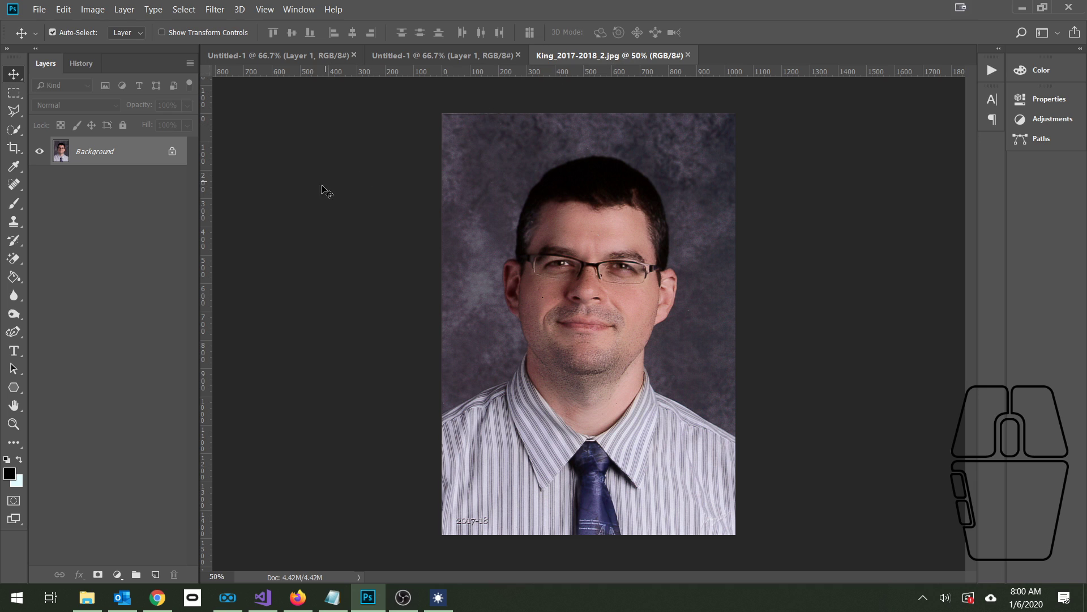
Copy the portrait into the 72 pixels/inch document and scale it to about 49% in the canvas's upper-left corner
{"action": "left_click_drag", "start_coordinate": [113, 157], "coordinate": [426, 291]}
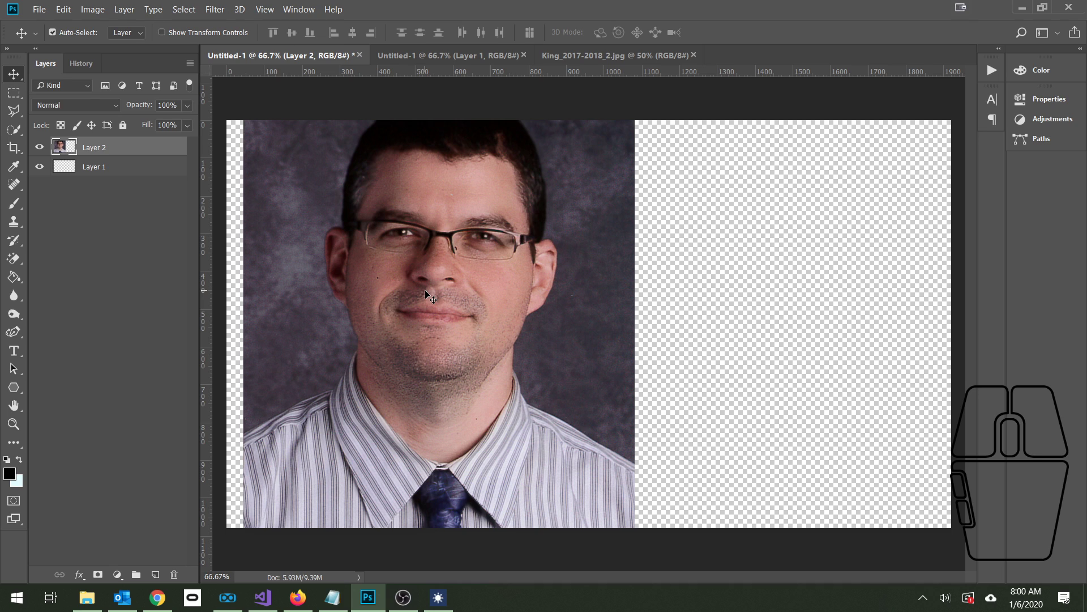
{"action": "key", "text": "ctrl+t"}
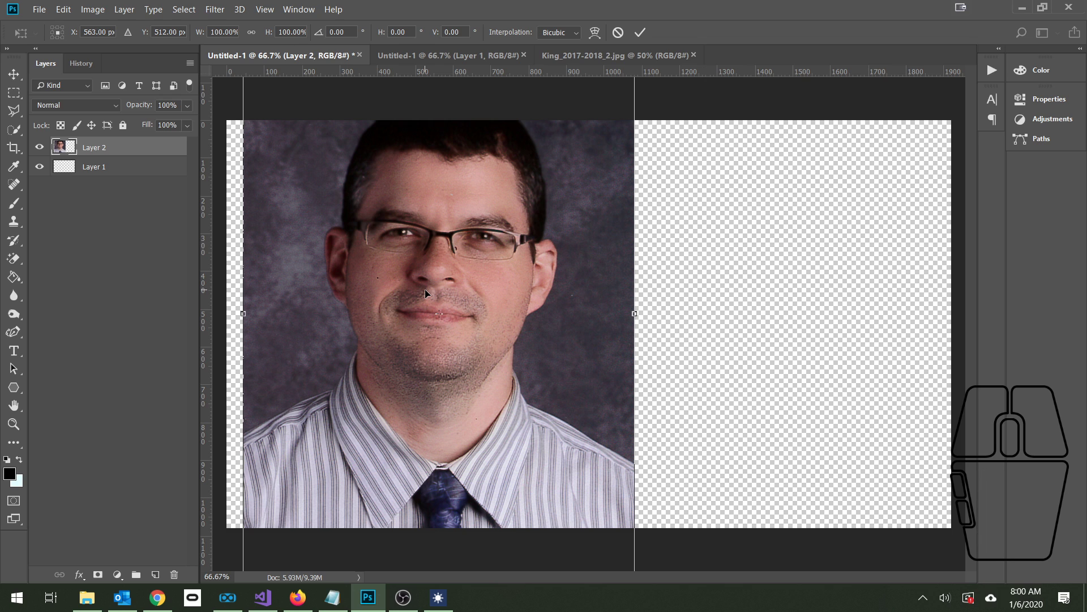
{"action": "left_click_drag", "start_coordinate": [406, 216], "coordinate": [403, 314]}
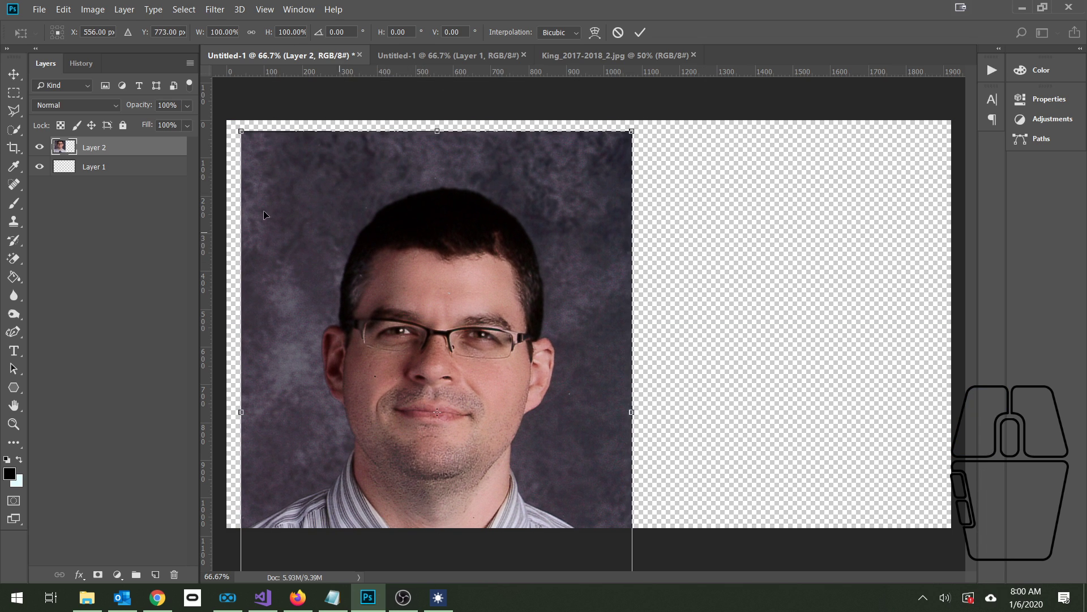
{"action": "left_click_drag", "start_coordinate": [241, 131], "coordinate": [385, 346]}
{"action": "left_click_drag", "start_coordinate": [425, 419], "coordinate": [259, 193]}
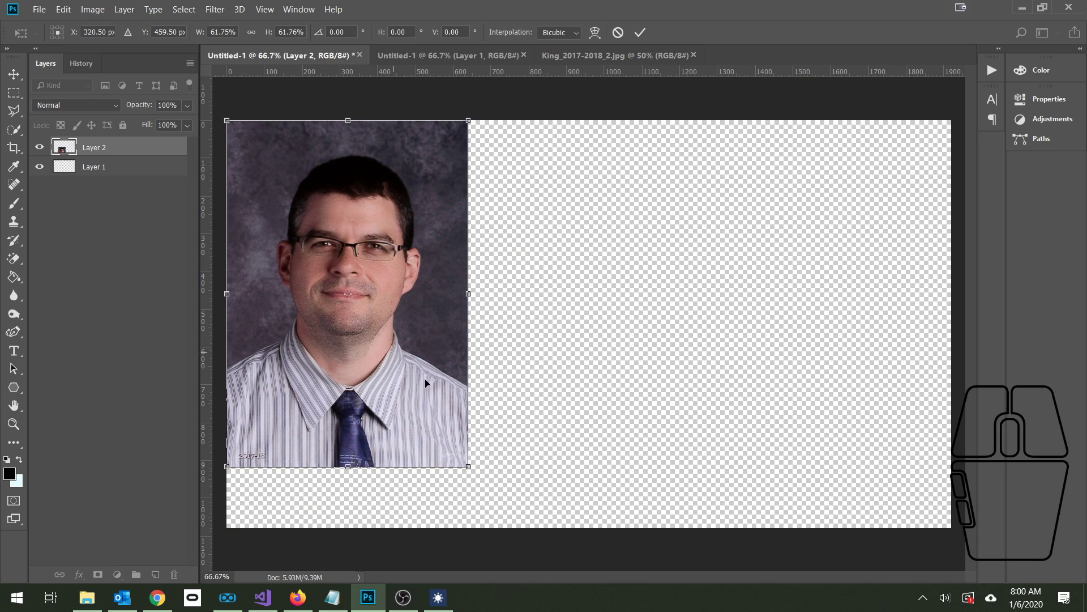
{"action": "left_click_drag", "start_coordinate": [467, 461], "coordinate": [404, 378]}
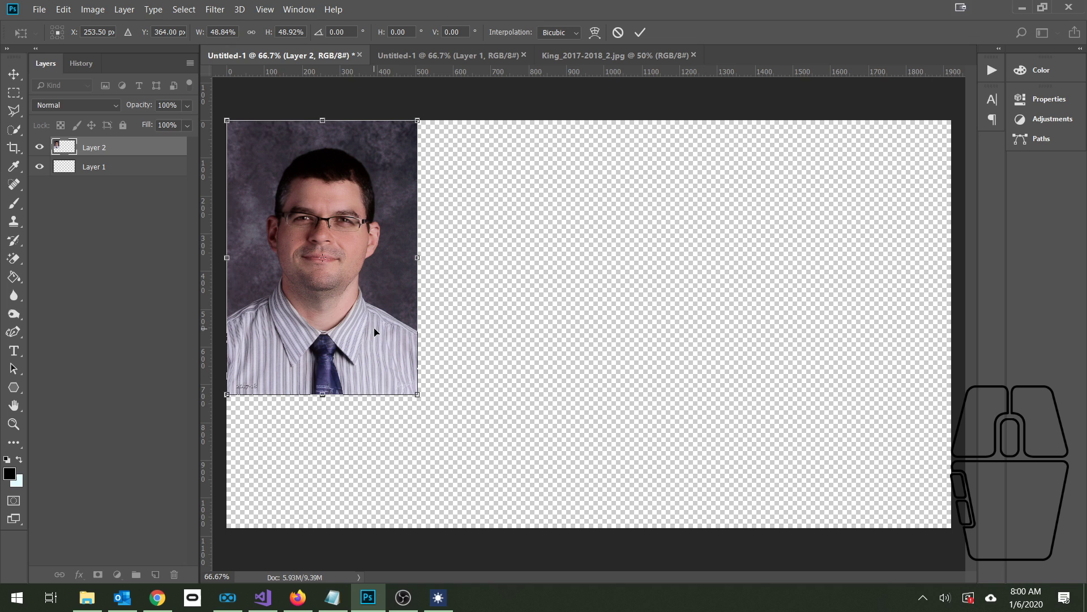
{"action": "left_click", "coordinate": [640, 33]}
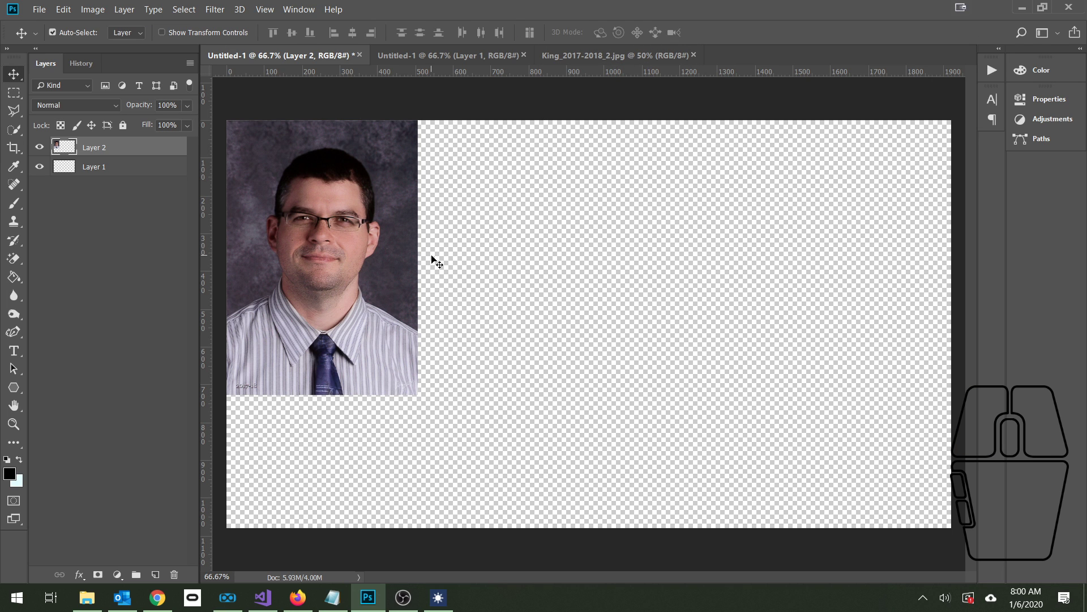
Copy the portrait into the 300 pixels/inch document, and delete the copied layer
{"action": "left_click", "coordinate": [481, 54]}
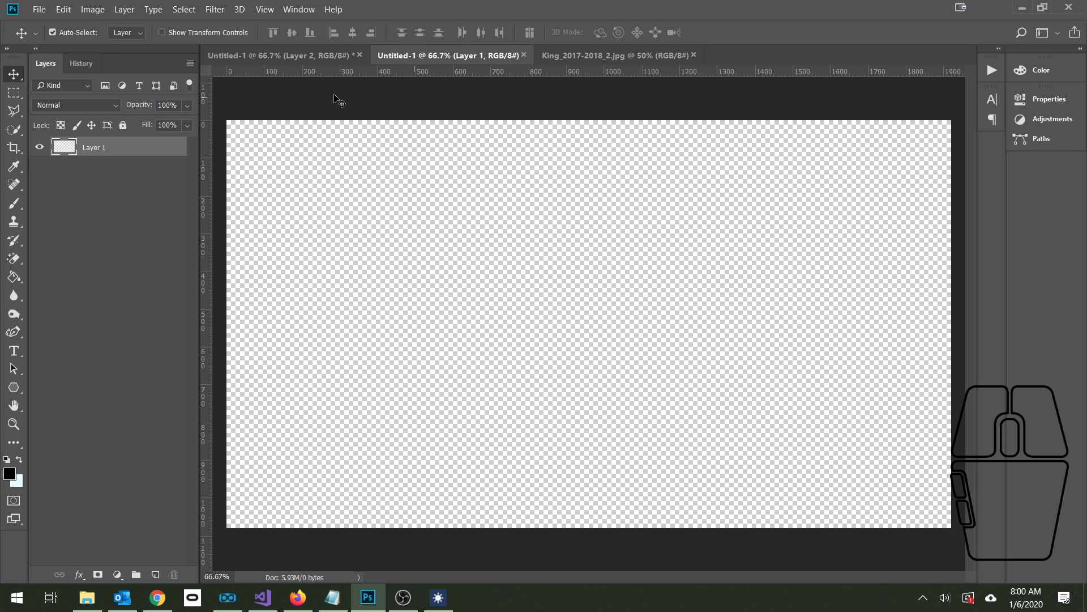
{"action": "left_click", "coordinate": [550, 55]}
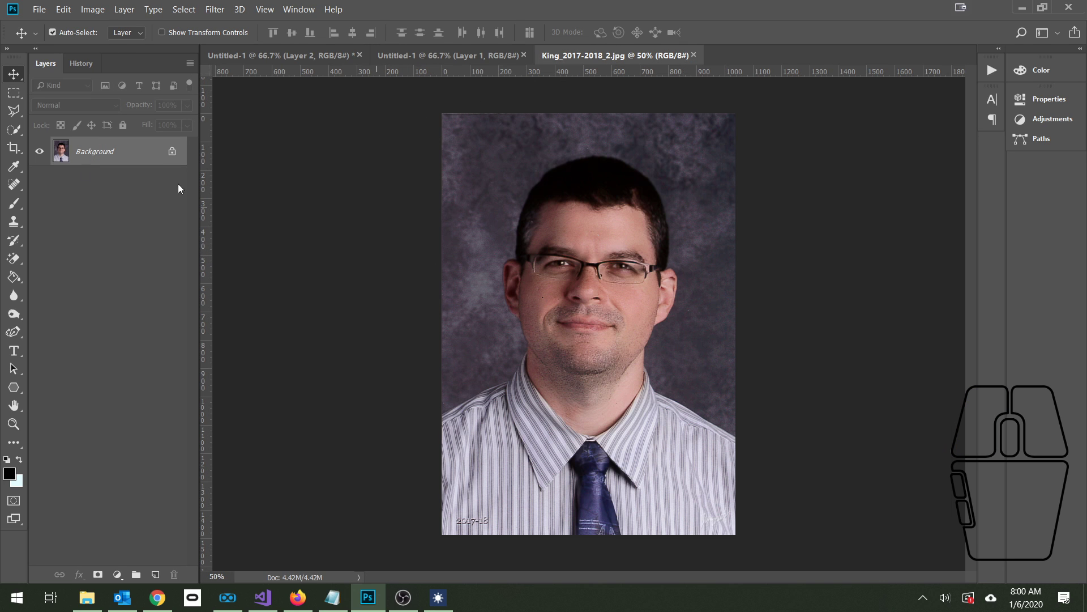
{"action": "left_click", "coordinate": [93, 154]}
{"action": "left_click_drag", "start_coordinate": [93, 154], "coordinate": [413, 355]}
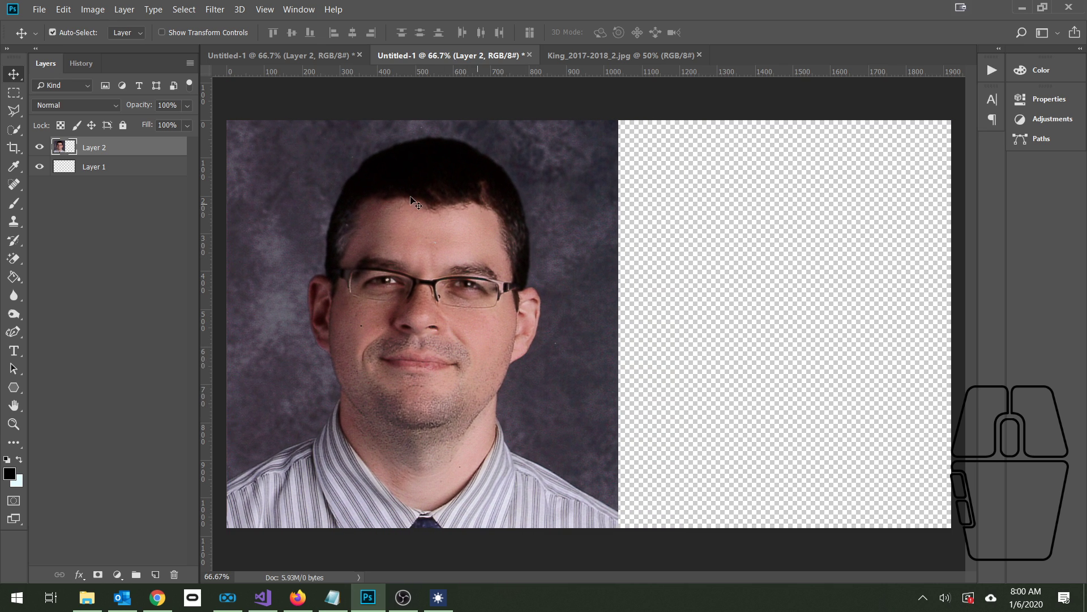
{"action": "left_click_drag", "start_coordinate": [137, 158], "coordinate": [174, 574]}
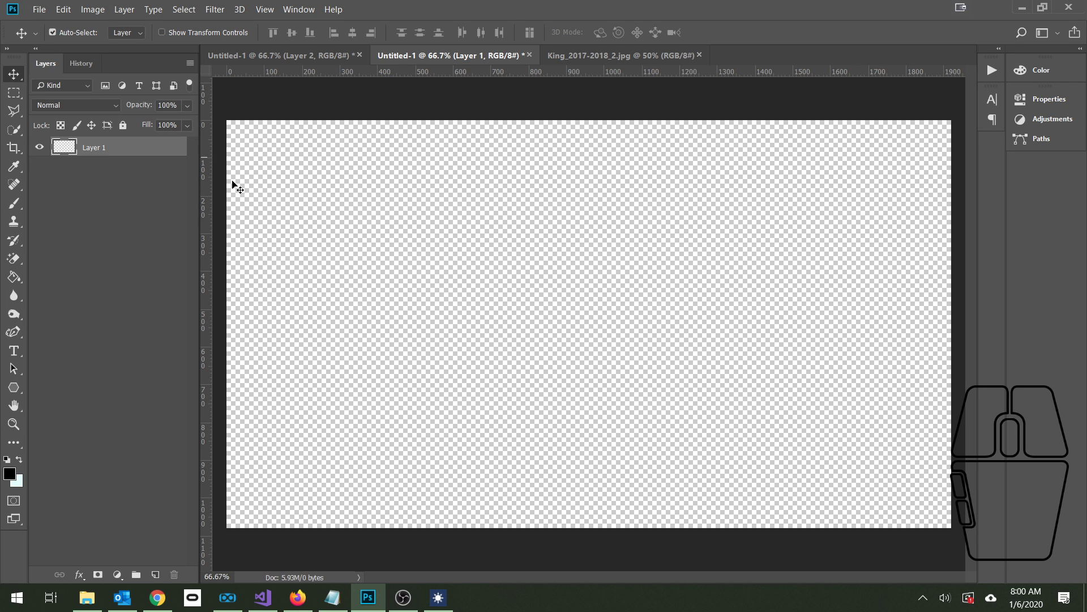
Check the original portrait's pixel dimensions and resolution in the Image Size settings without changing them
{"action": "left_click", "coordinate": [570, 56]}
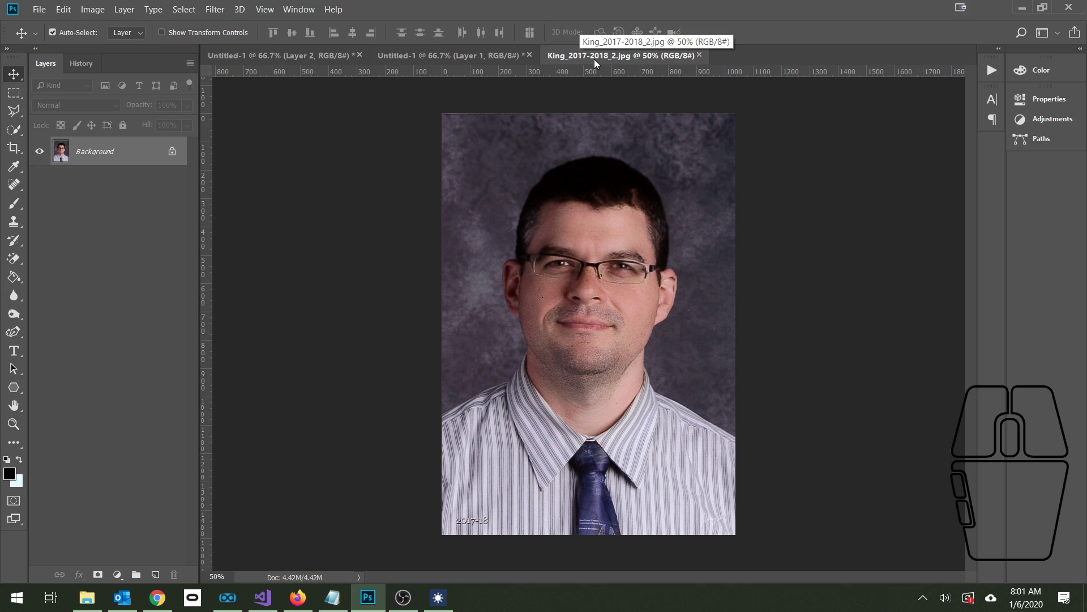
{"action": "left_click", "coordinate": [97, 11]}
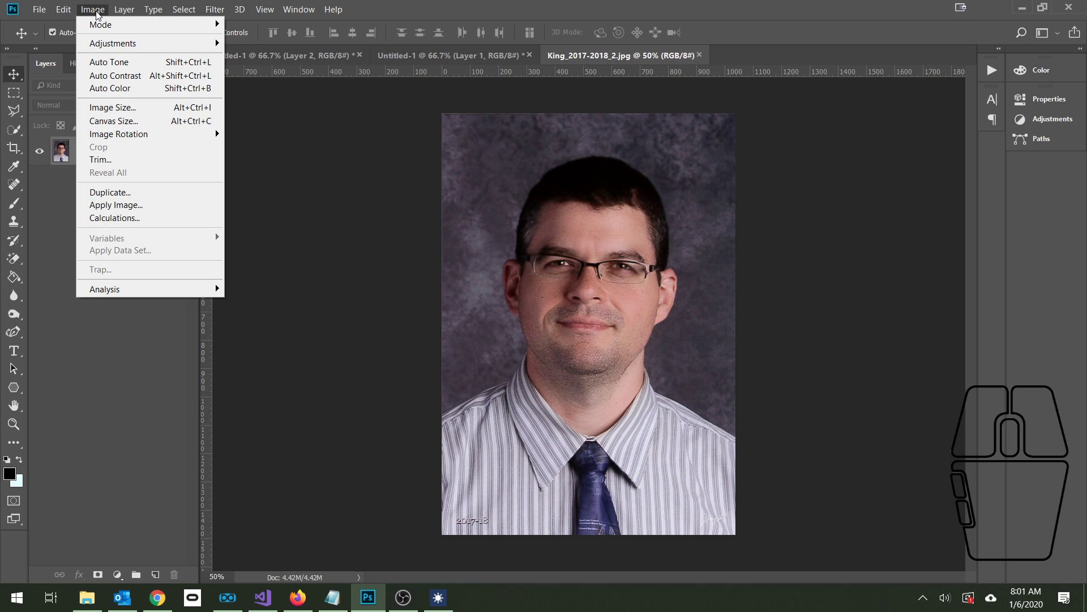
{"action": "left_click", "coordinate": [134, 109]}
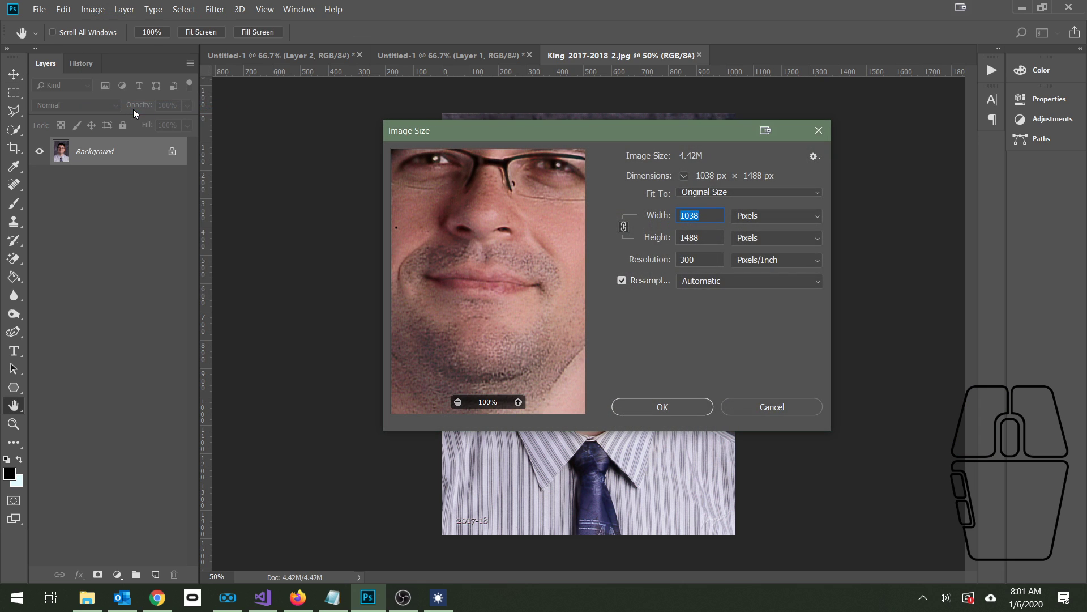
{"action": "left_click_drag", "start_coordinate": [508, 127], "coordinate": [364, 130]}
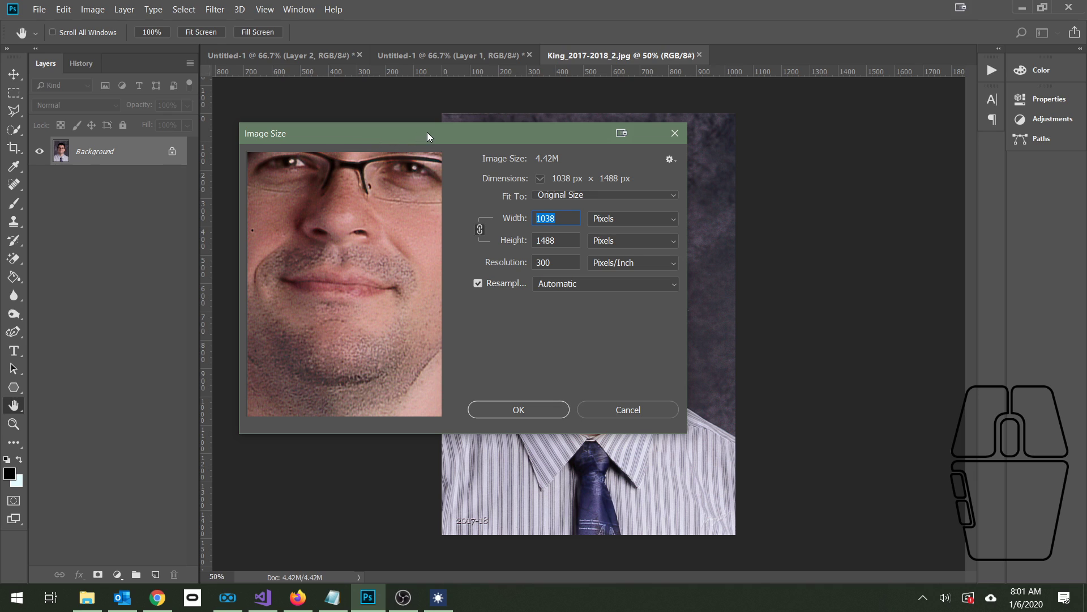
{"action": "left_click", "coordinate": [496, 263]}
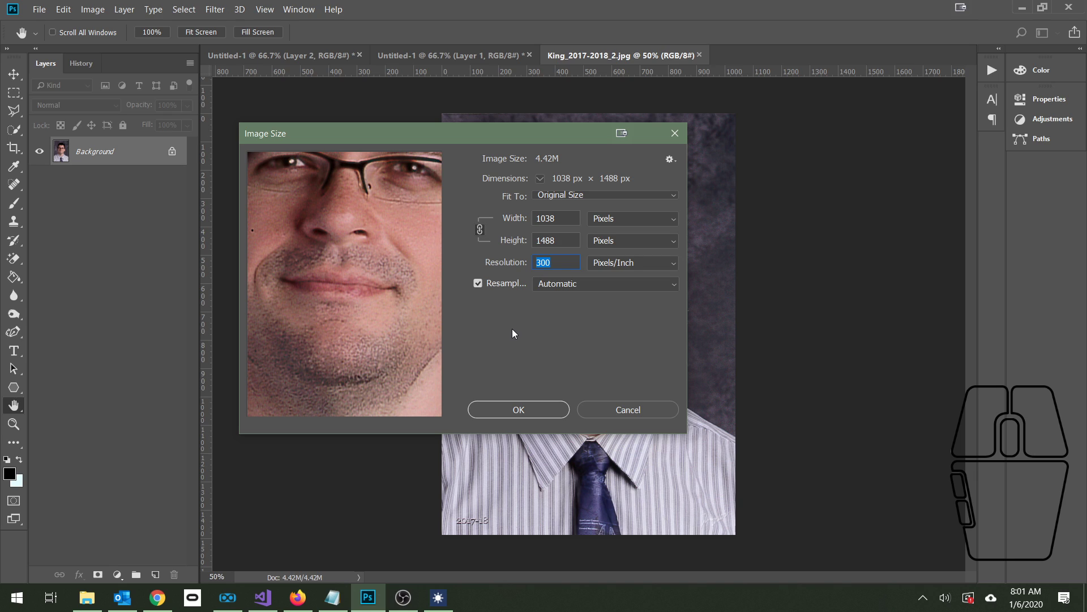
{"action": "left_click", "coordinate": [620, 410]}
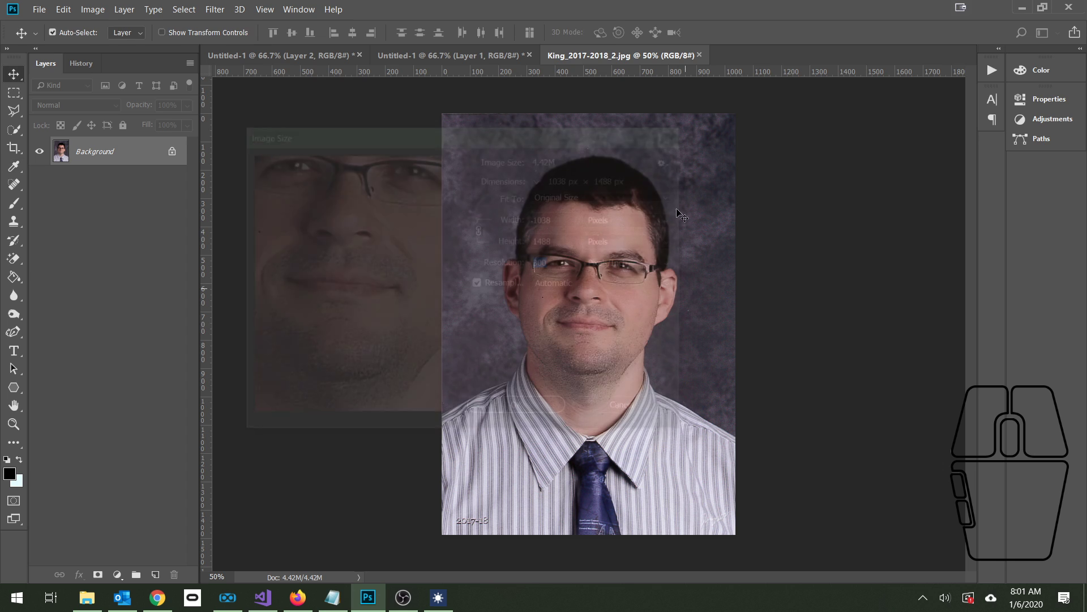
Open BOOMER.jpg from the Pictures folder and copy its image into the 72 pixels/inch document, overlapping the portrait
{"action": "left_click", "coordinate": [37, 8]}
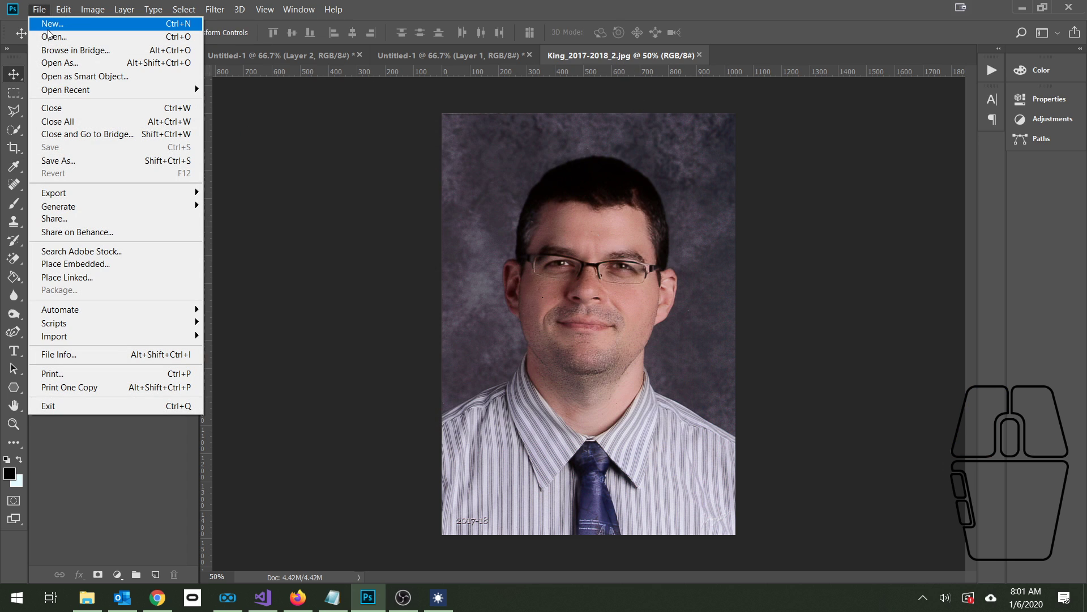
{"action": "left_click", "coordinate": [54, 36]}
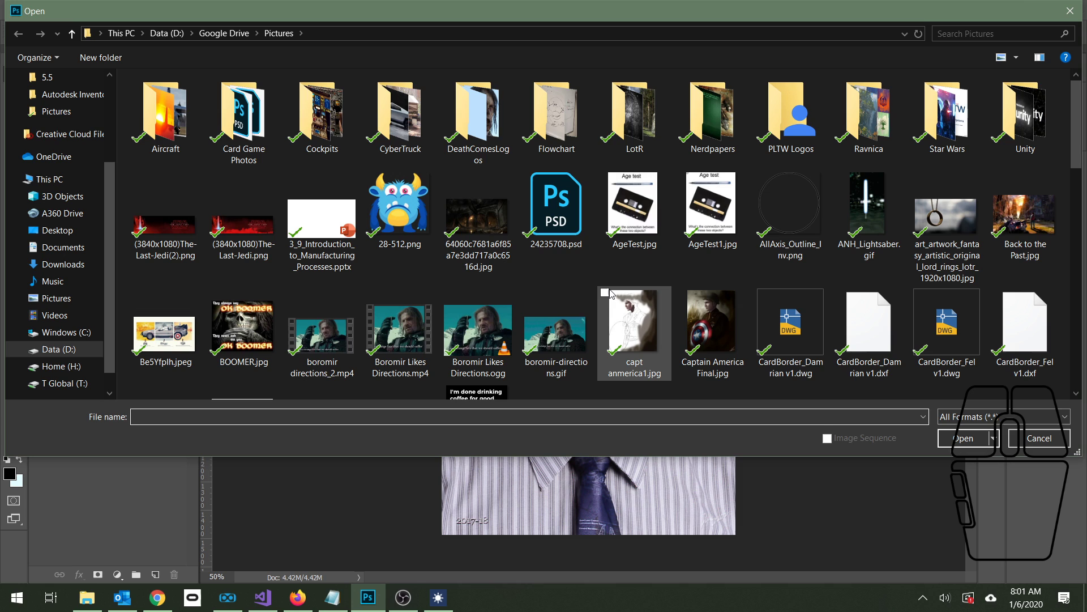
{"action": "scroll", "coordinate": [685, 274], "scroll_direction": "down", "scroll_amount": 1}
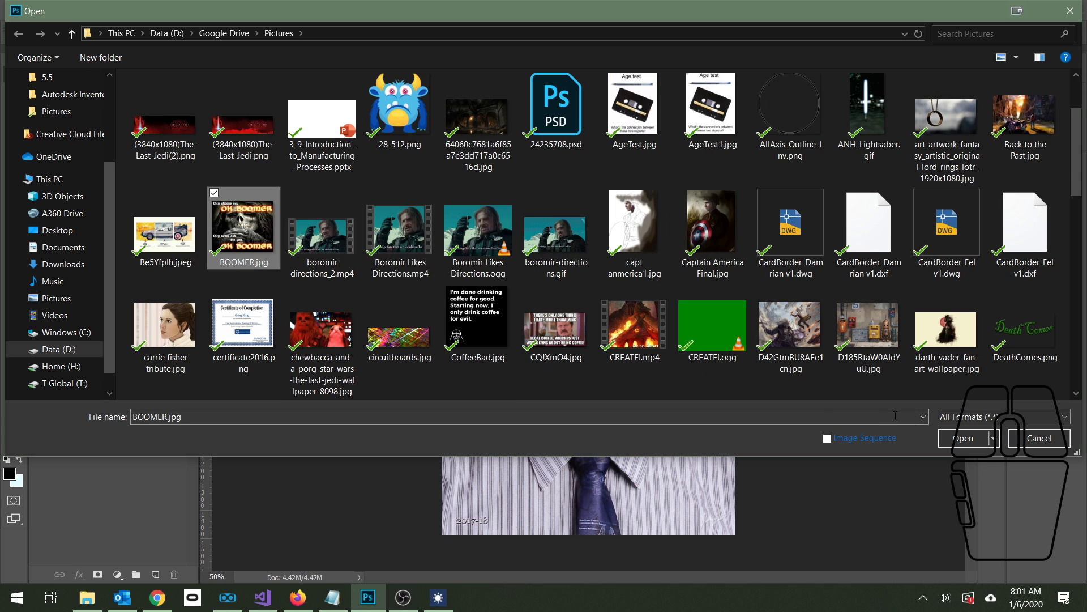
{"action": "double_click", "coordinate": [267, 231]}
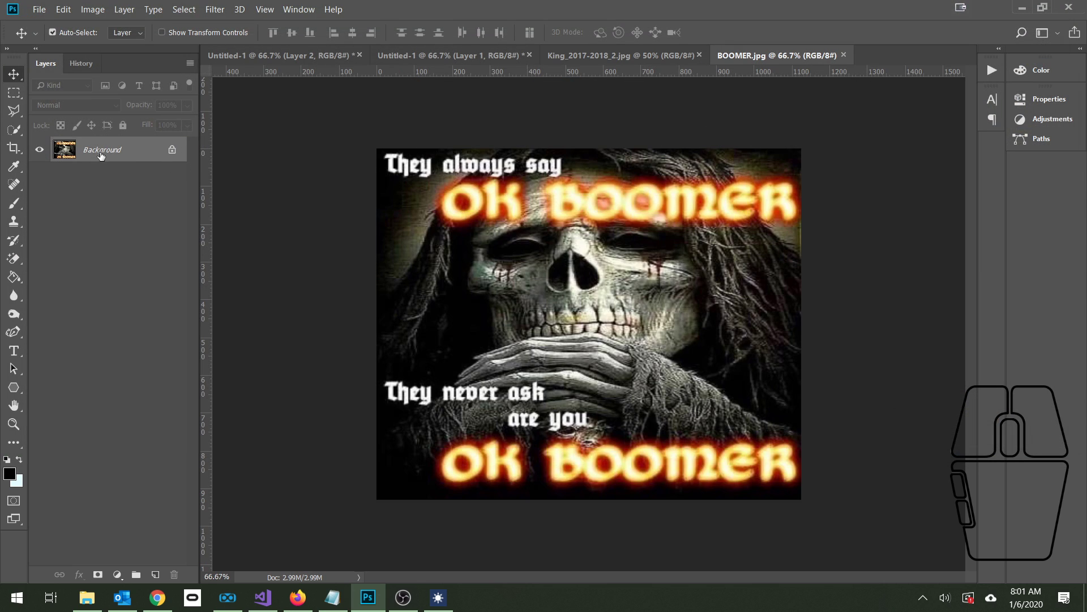
{"action": "left_click_drag", "start_coordinate": [101, 150], "coordinate": [550, 282]}
{"action": "left_click_drag", "start_coordinate": [527, 240], "coordinate": [545, 278]}
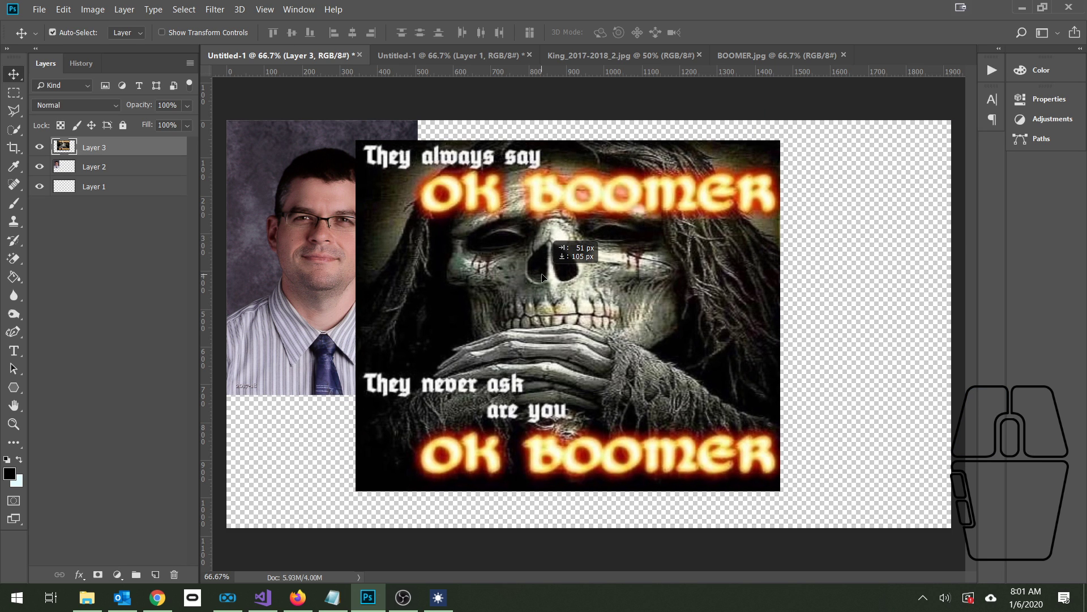
Check BOOMER.jpg's pixel dimensions and resolution in the Image Size settings without changing them
{"action": "left_click", "coordinate": [737, 56]}
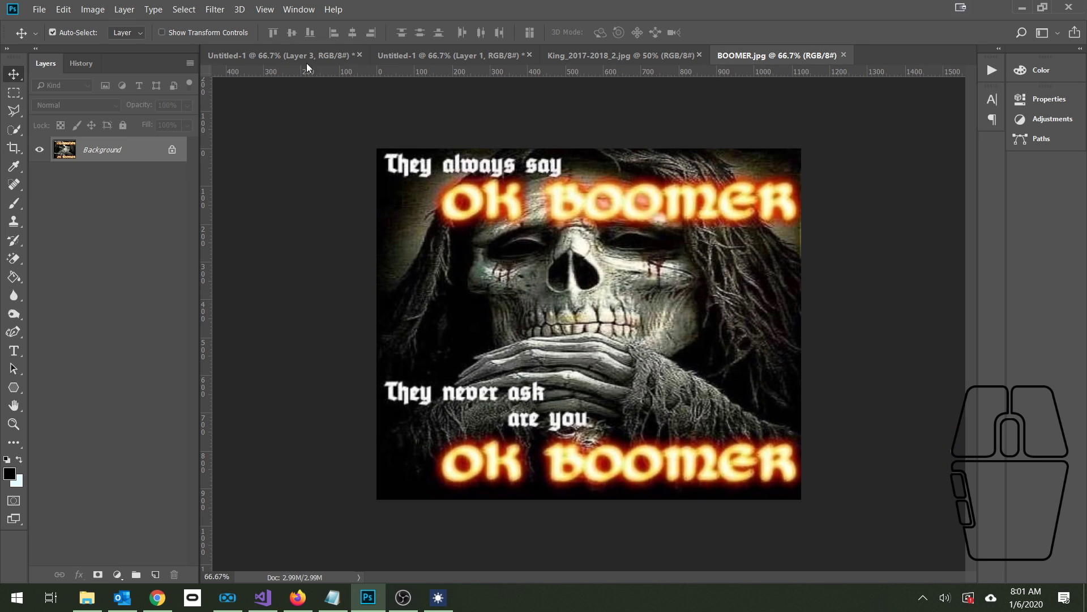
{"action": "left_click", "coordinate": [92, 9]}
{"action": "left_click", "coordinate": [138, 109]}
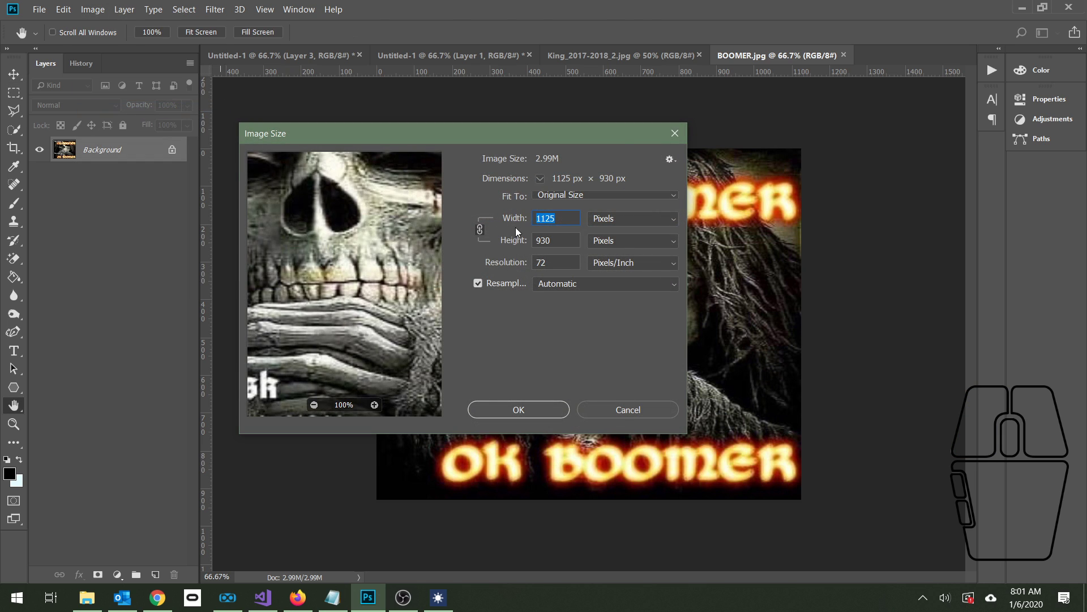
{"action": "left_click", "coordinate": [515, 261]}
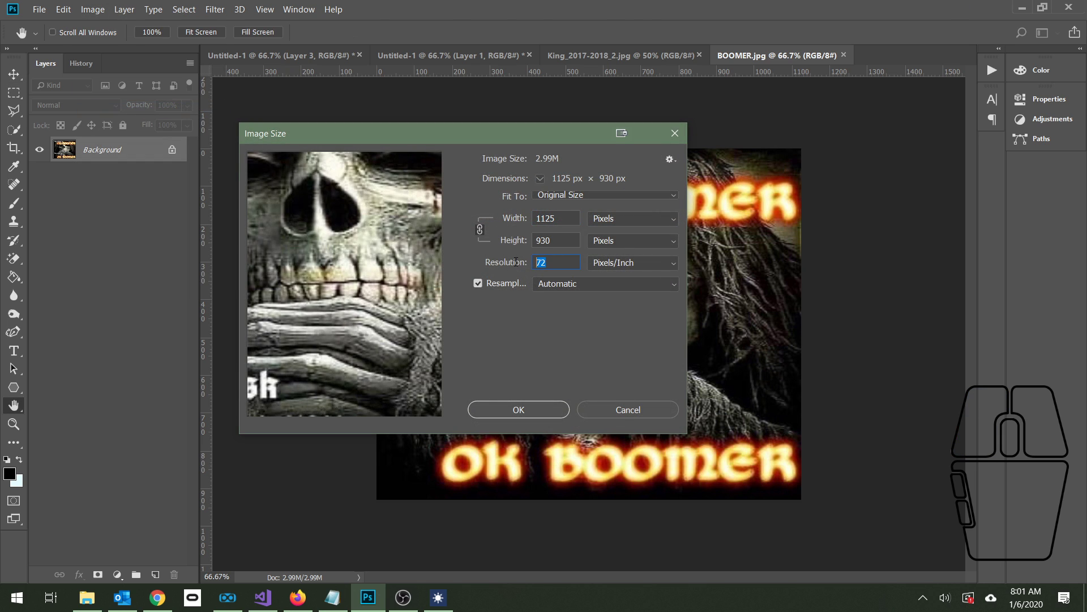
{"action": "left_click", "coordinate": [628, 410]}
Reposition the BOOMER image slightly in the 72 pixels/inch document, and copy the original into the 300 pixels/inch document
{"action": "left_click", "coordinate": [299, 53]}
{"action": "mouse_move", "coordinate": [518, 290]}
{"action": "left_mouse_down"}
{"action": "mouse_move", "coordinate": [545, 298]}
{"action": "mouse_move", "coordinate": [565, 286]}
{"action": "mouse_move", "coordinate": [535, 287]}
{"action": "left_mouse_up"}
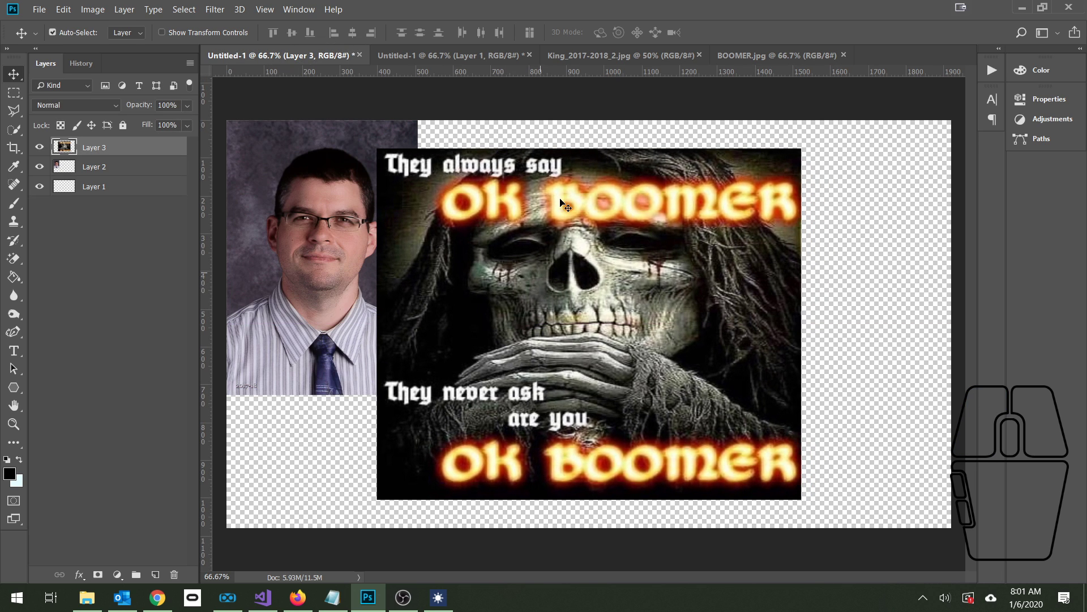
{"action": "left_click", "coordinate": [739, 56]}
{"action": "left_click_drag", "start_coordinate": [181, 152], "coordinate": [556, 290]}
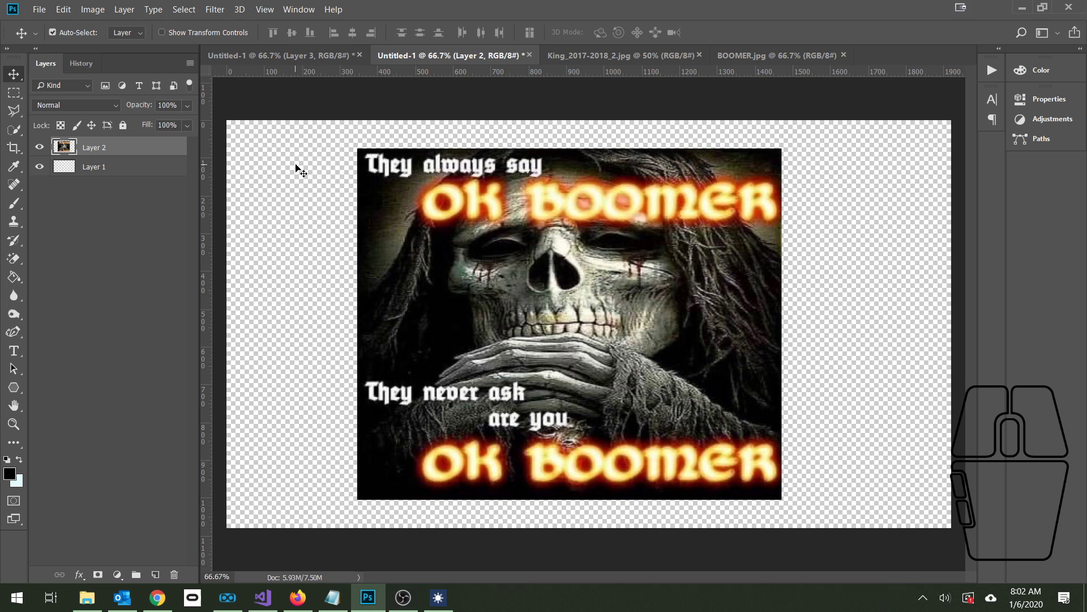
Delete the BOOMER layer from the 300 pixels/inch document, and close that document unsaved along with both source images
{"action": "left_click_drag", "start_coordinate": [150, 148], "coordinate": [174, 574]}
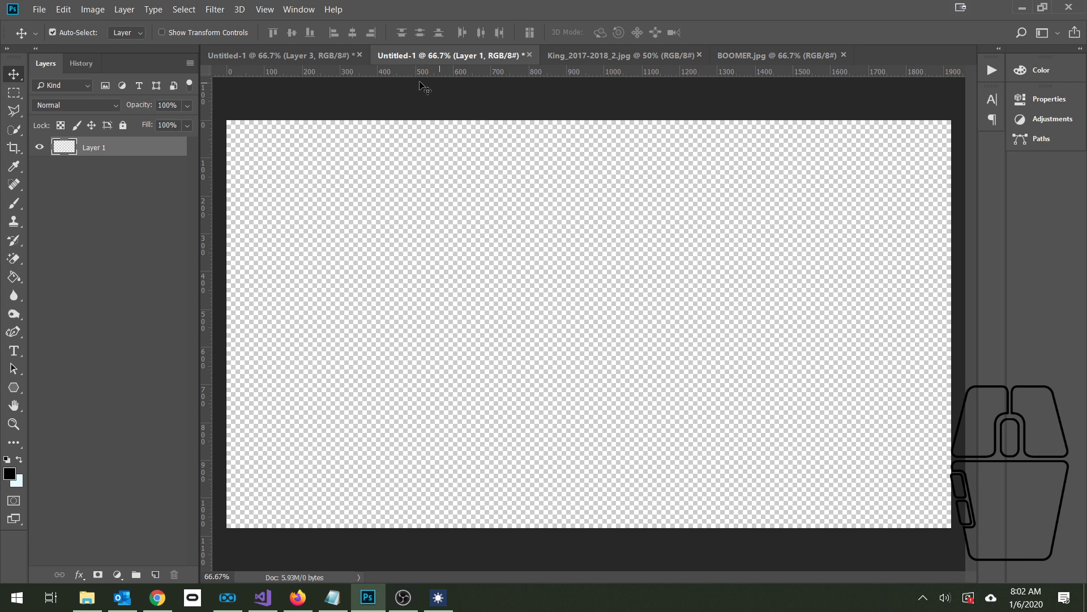
{"action": "left_click", "coordinate": [529, 55]}
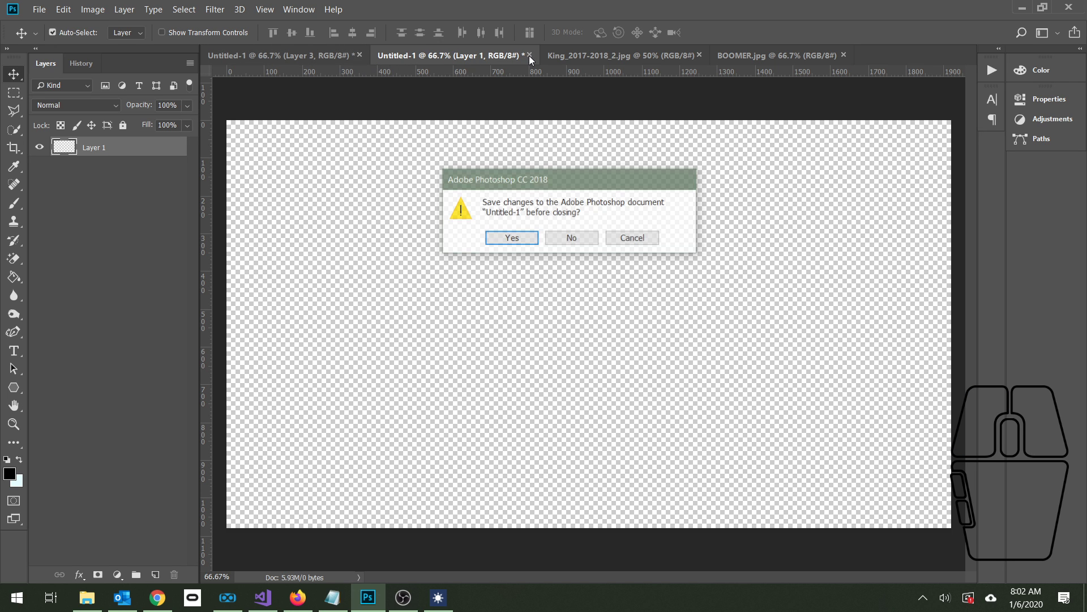
{"action": "left_click", "coordinate": [558, 236]}
{"action": "left_click", "coordinate": [531, 56]}
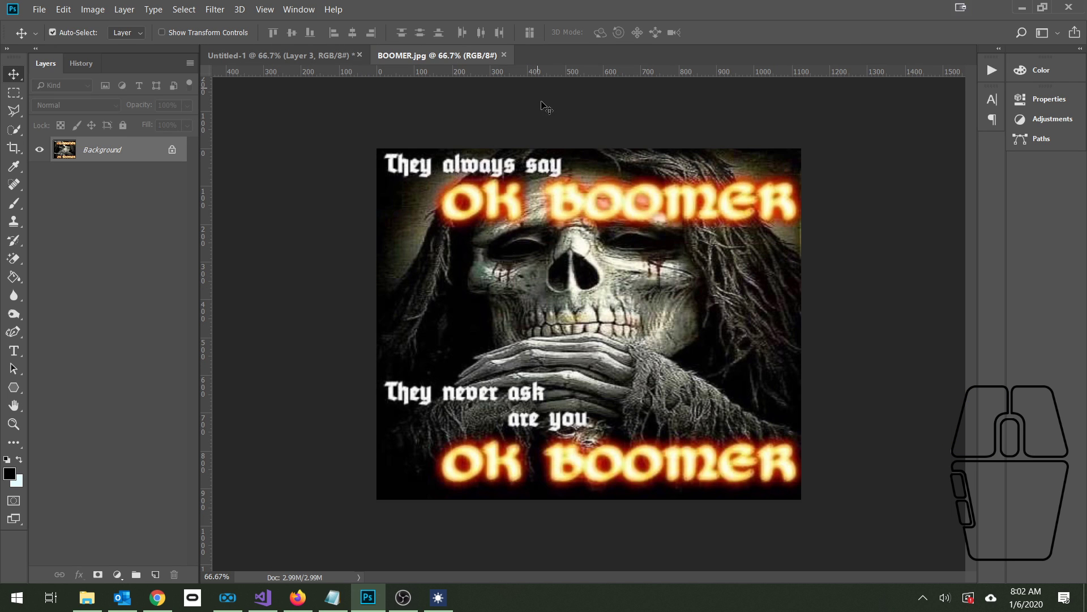
{"action": "left_click", "coordinate": [505, 54]}
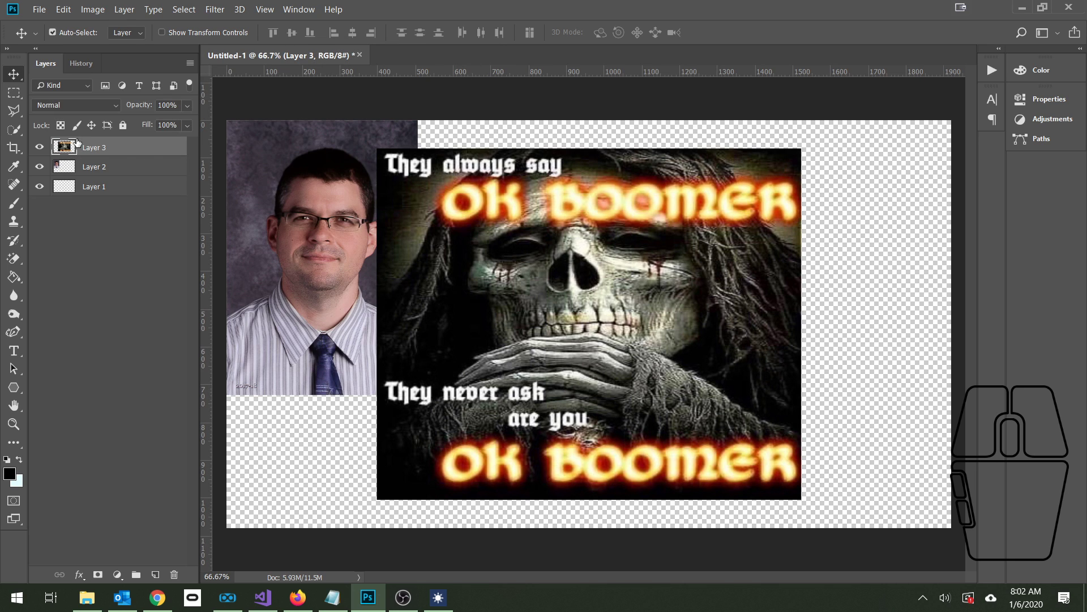
Delete the BOOMER and portrait layers from the remaining 72 pixels/inch document, leaving only the empty layer
{"action": "left_click_drag", "start_coordinate": [76, 146], "coordinate": [182, 570]}
{"action": "left_click_drag", "start_coordinate": [116, 147], "coordinate": [179, 571]}
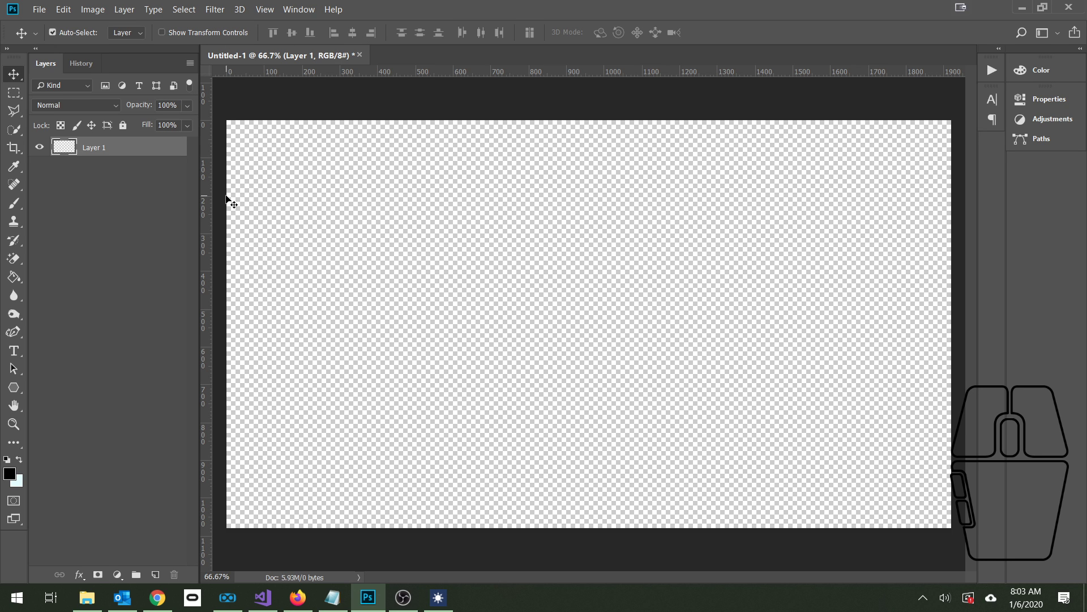
{"action": "left_click_drag", "start_coordinate": [208, 209], "coordinate": [202, 249]}
{"action": "left_click_drag", "start_coordinate": [197, 260], "coordinate": [182, 262]}
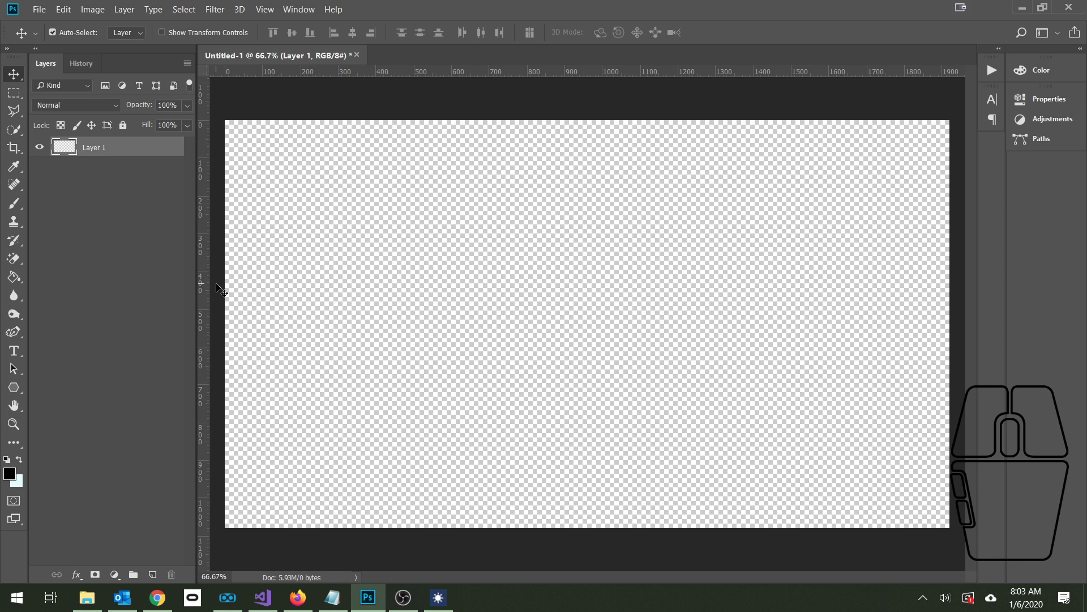
Place the first 2017-2018 portrait from the Pictures folder as an embedded image in the canvas's upper-left corner
{"action": "left_click", "coordinate": [39, 9]}
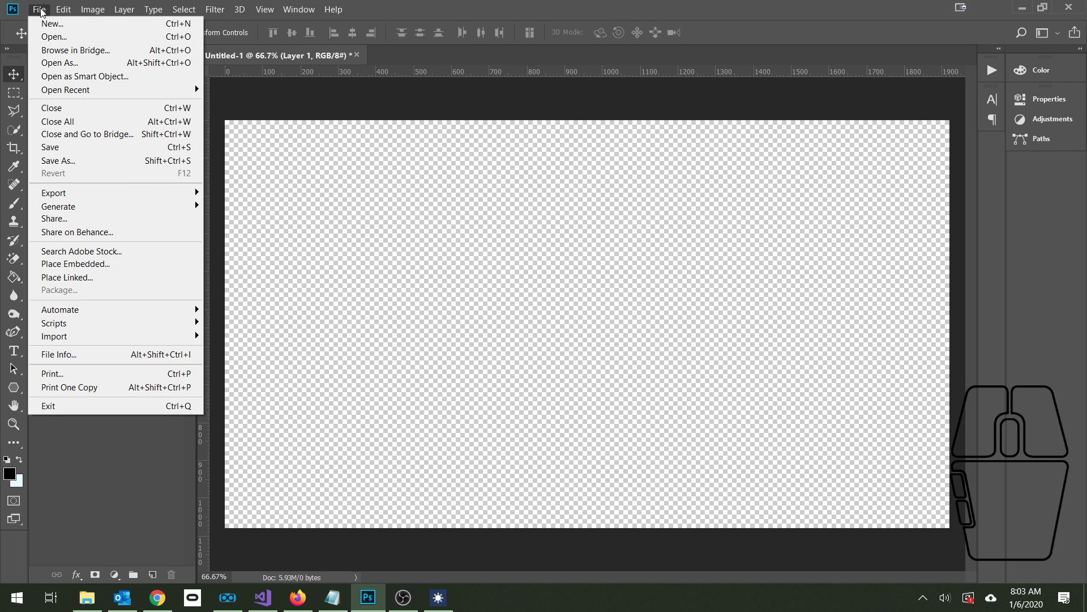
{"action": "left_click", "coordinate": [81, 263]}
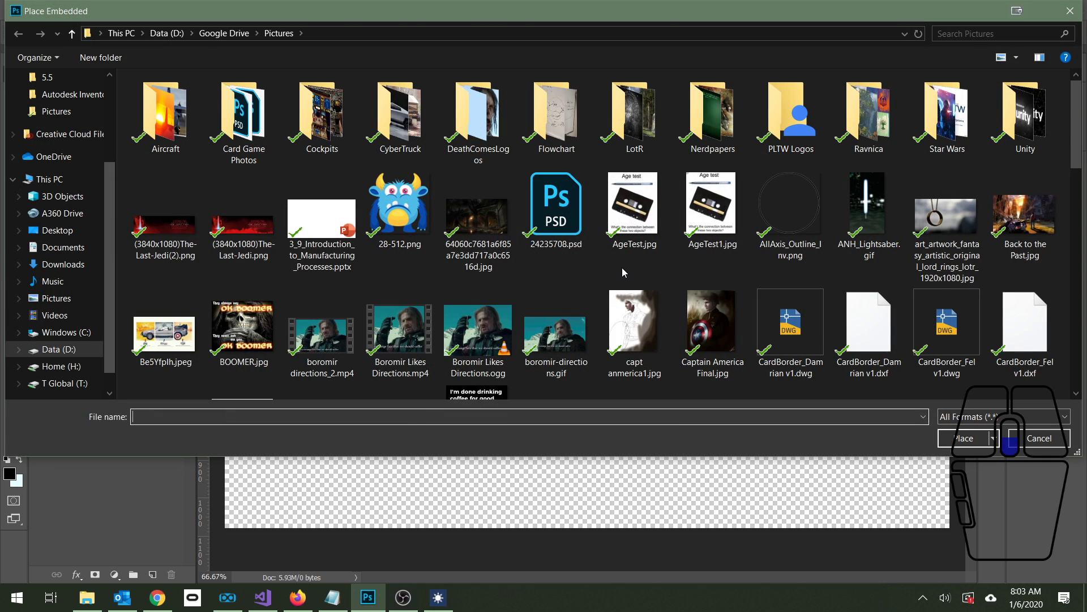
{"action": "scroll", "coordinate": [621, 268], "scroll_direction": "down", "scroll_amount": 5}
{"action": "double_click", "coordinate": [575, 329]}
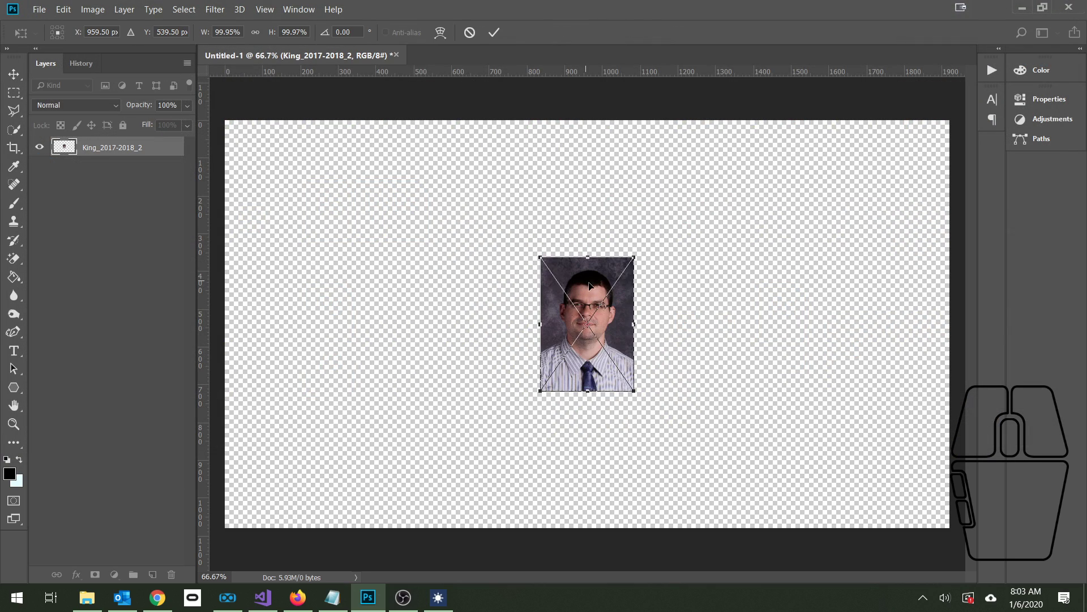
{"action": "left_click_drag", "start_coordinate": [592, 287], "coordinate": [270, 151]}
{"action": "left_click", "coordinate": [494, 32]}
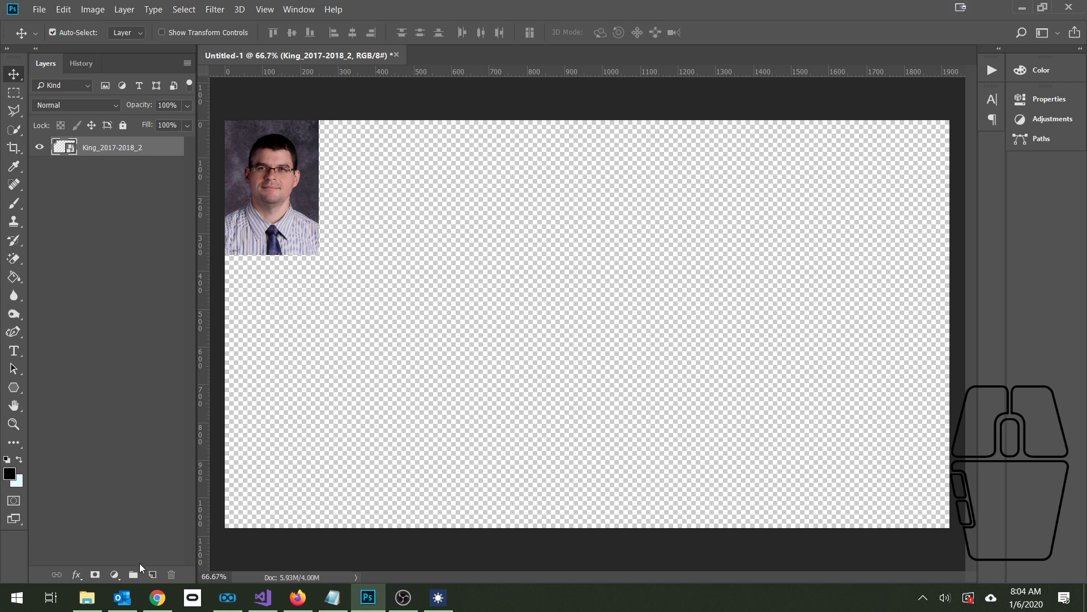
Add a new layer beneath the portrait and fill it with black using the Paint Bucket
{"action": "key", "text": "ctrl"}
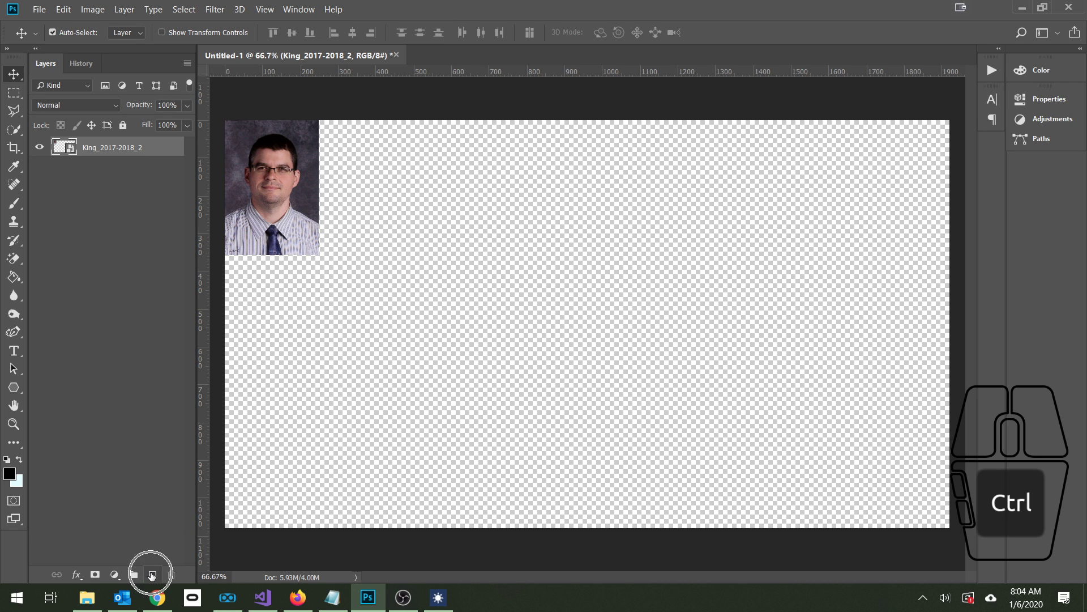
{"action": "left_click", "coordinate": [152, 575]}
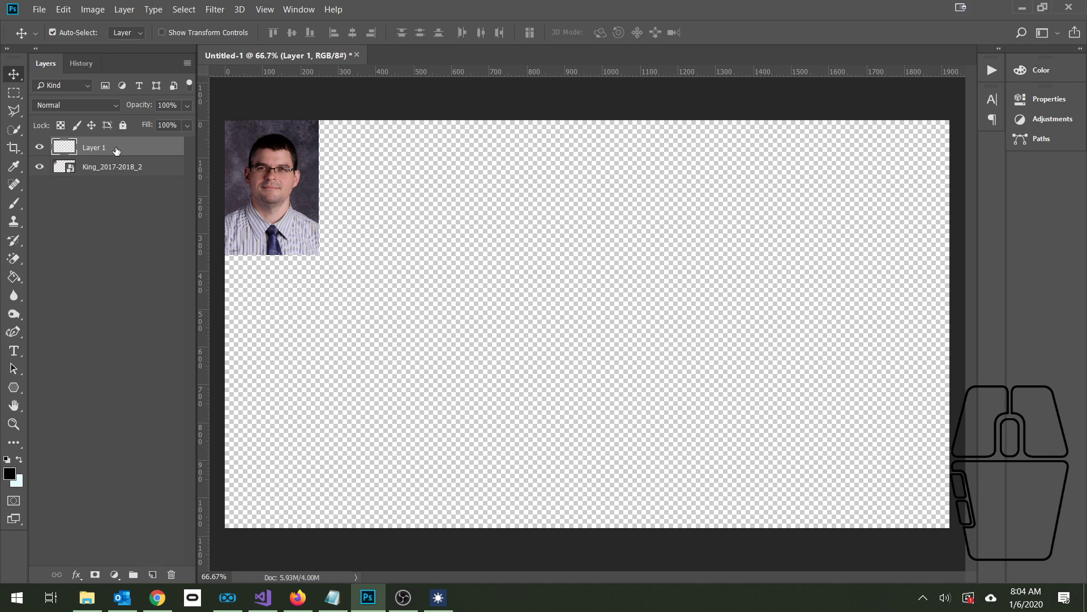
{"action": "left_click_drag", "start_coordinate": [117, 147], "coordinate": [118, 177]}
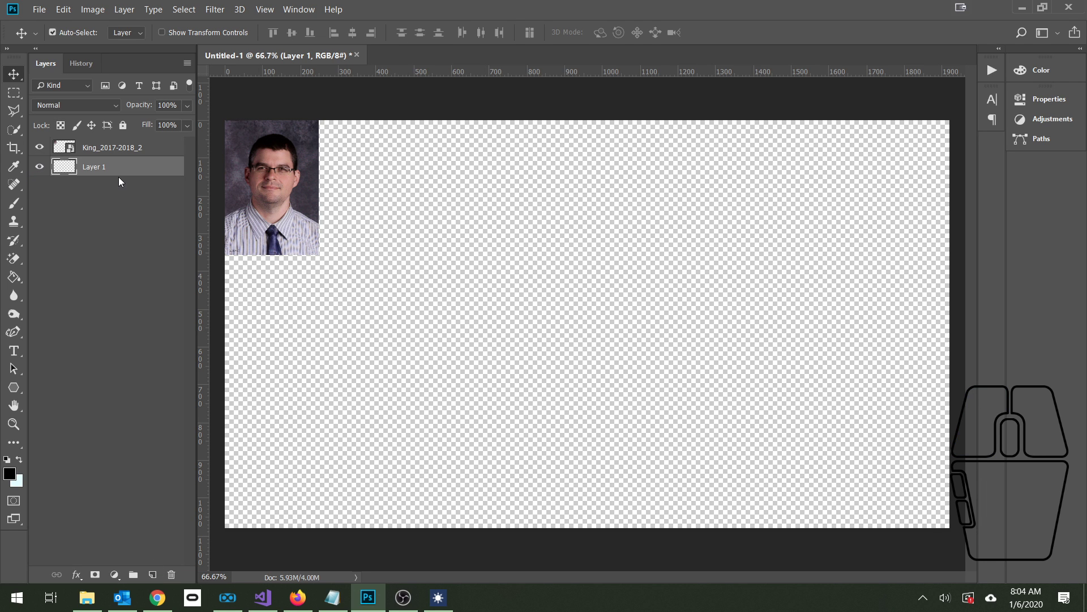
{"action": "left_click", "coordinate": [14, 277]}
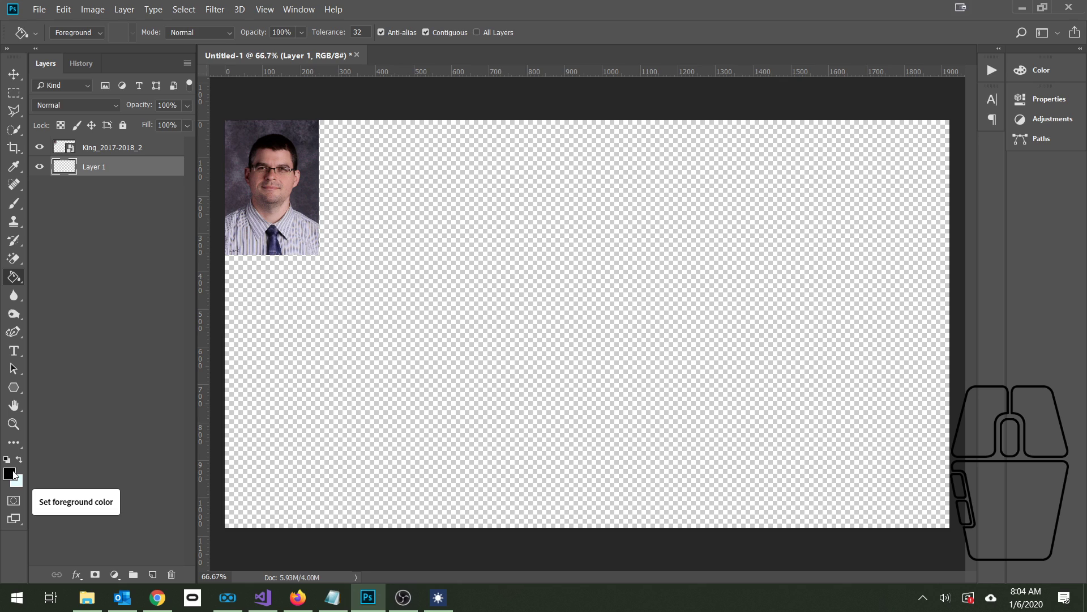
{"action": "left_click", "coordinate": [321, 330]}
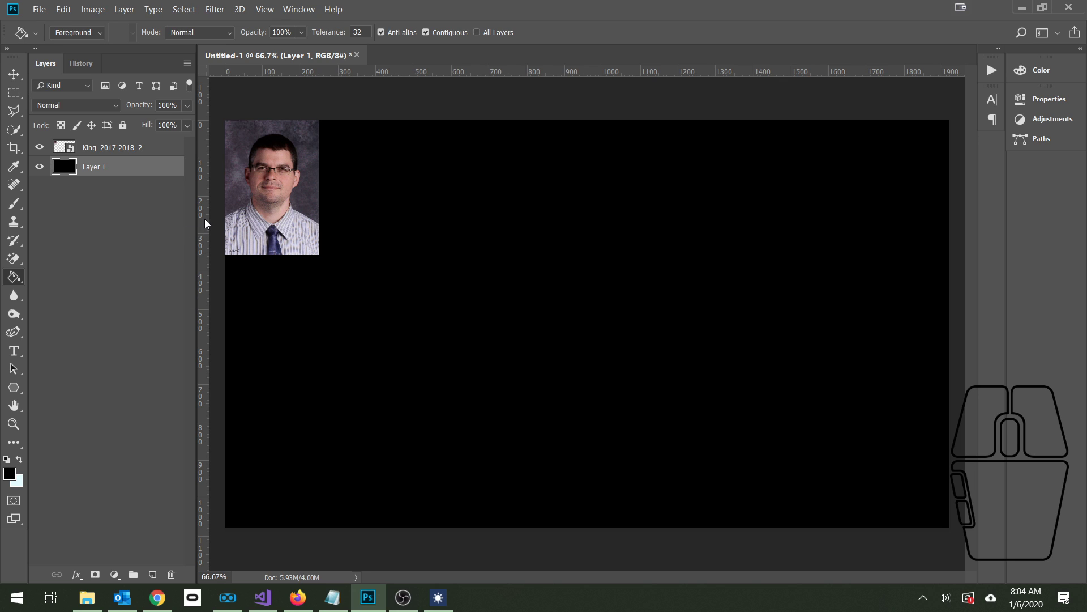
Place guides along the portrait's right and lower edges, plus a second pair just outside them, the vertical one at about 267 px
{"action": "left_click_drag", "start_coordinate": [205, 221], "coordinate": [319, 234]}
{"action": "left_click_drag", "start_coordinate": [283, 73], "coordinate": [322, 255]}
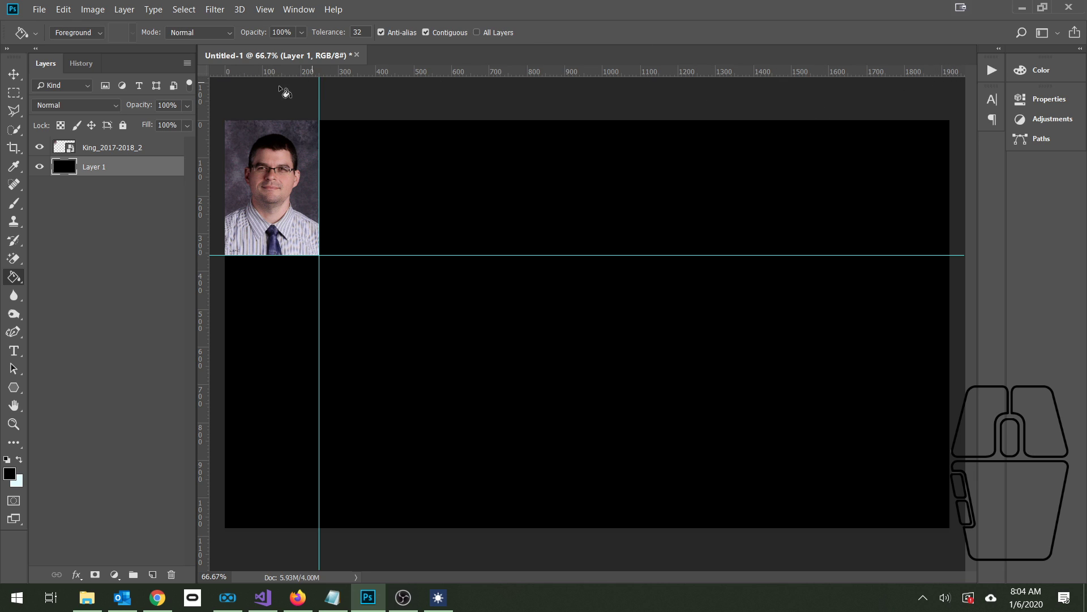
{"action": "scroll", "coordinate": [253, 112], "scroll_direction": "up", "scroll_amount": 2}
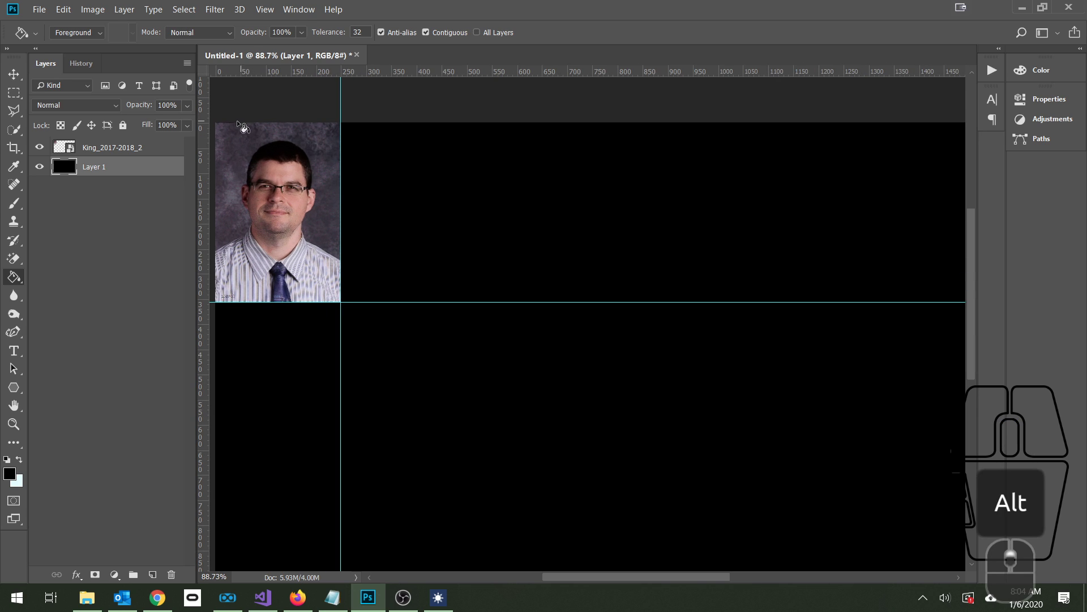
{"action": "left_click_drag", "start_coordinate": [206, 207], "coordinate": [350, 164]}
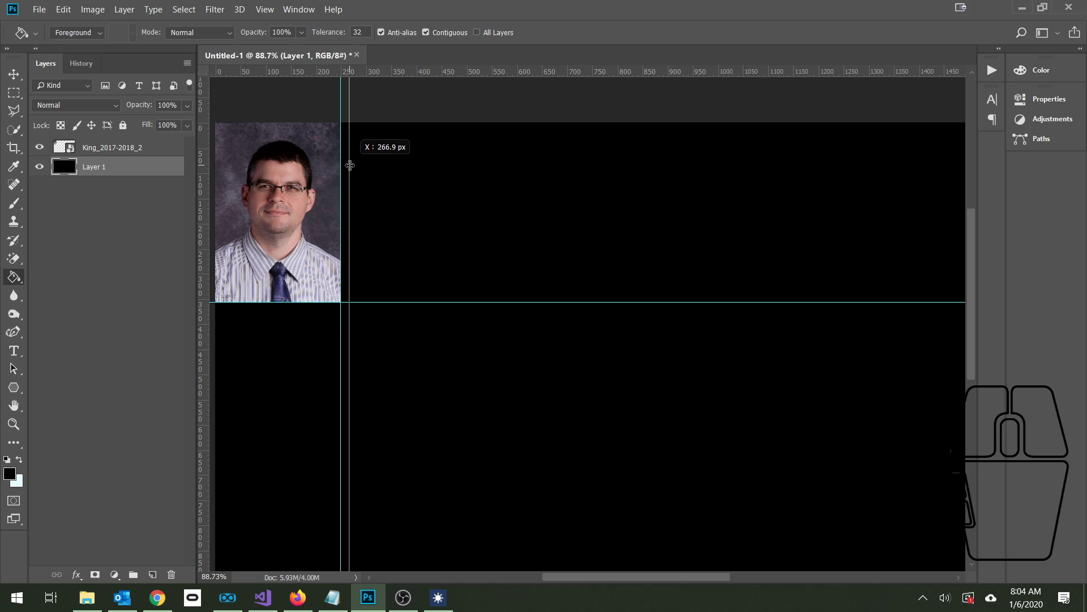
{"action": "left_click_drag", "start_coordinate": [350, 164], "coordinate": [350, 165]}
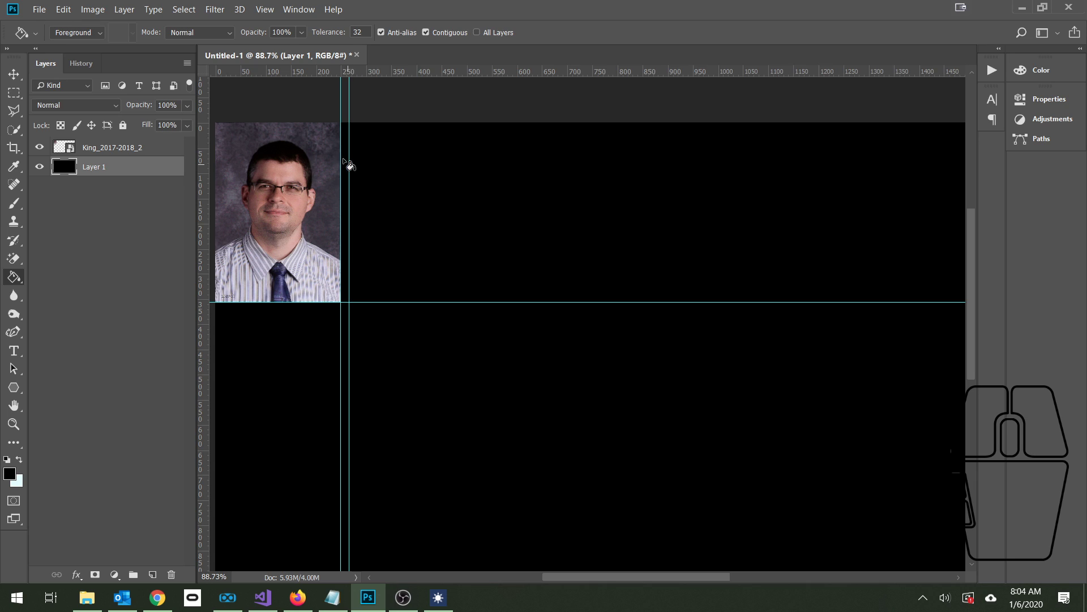
{"action": "mouse_move", "coordinate": [291, 78]}
{"action": "left_mouse_down"}
{"action": "mouse_move", "coordinate": [334, 243]}
{"action": "mouse_move", "coordinate": [326, 310]}
{"action": "mouse_move", "coordinate": [340, 313]}
{"action": "left_mouse_up"}
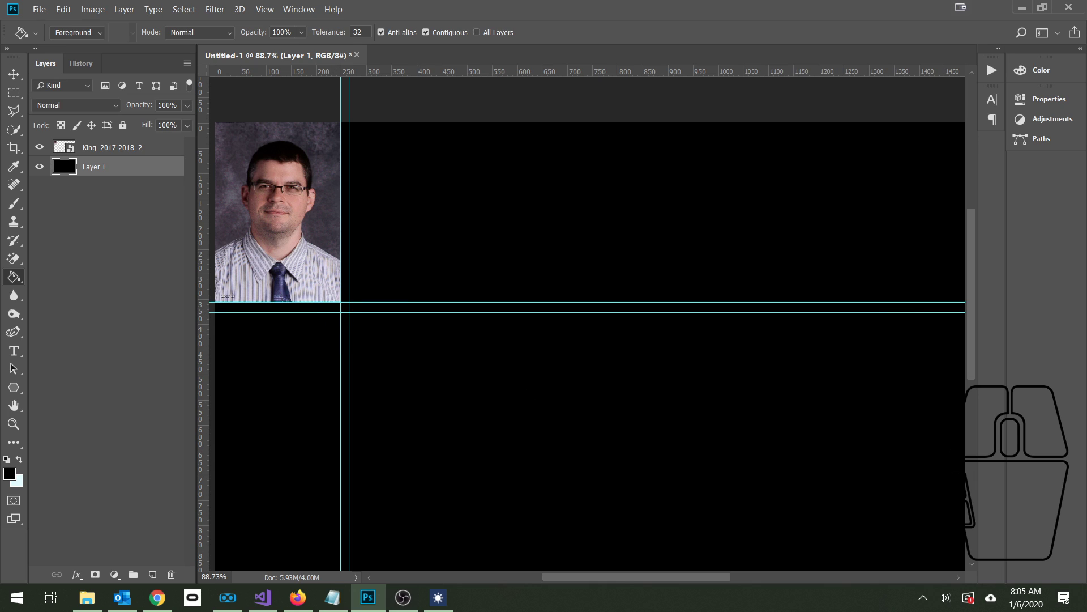
{"action": "key", "text": "alt+Tab"}
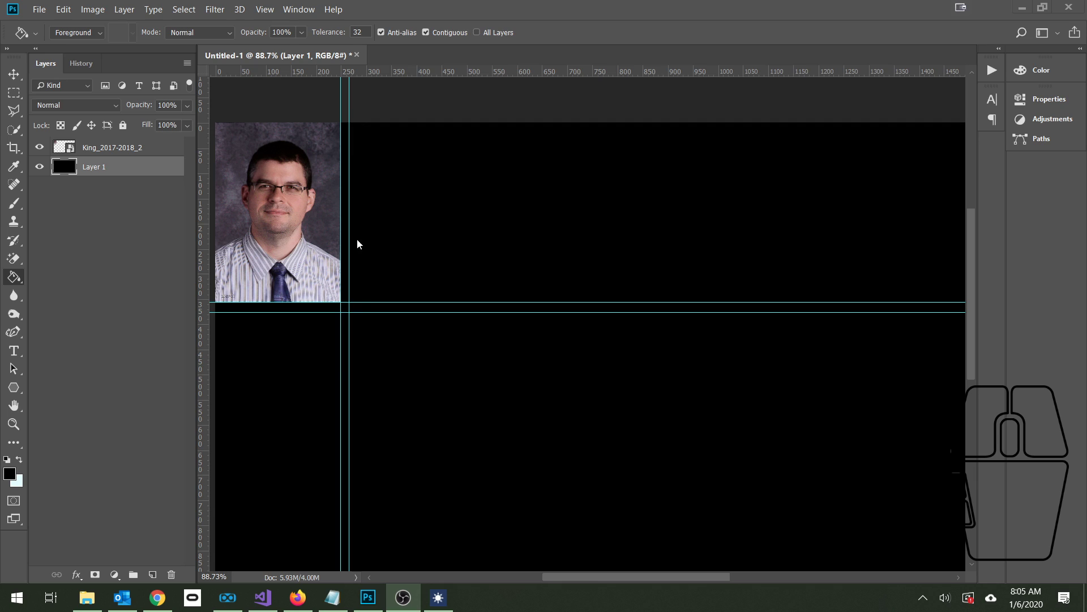
{"action": "left_click", "coordinate": [315, 318]}
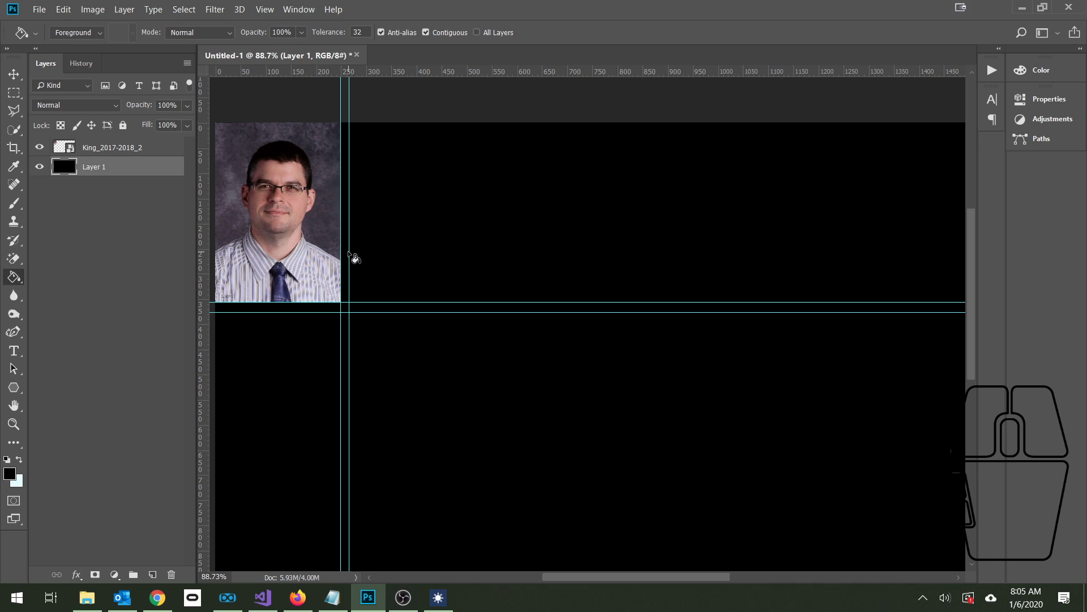
Clear all guides from the canvas
{"action": "left_click", "coordinate": [268, 10]}
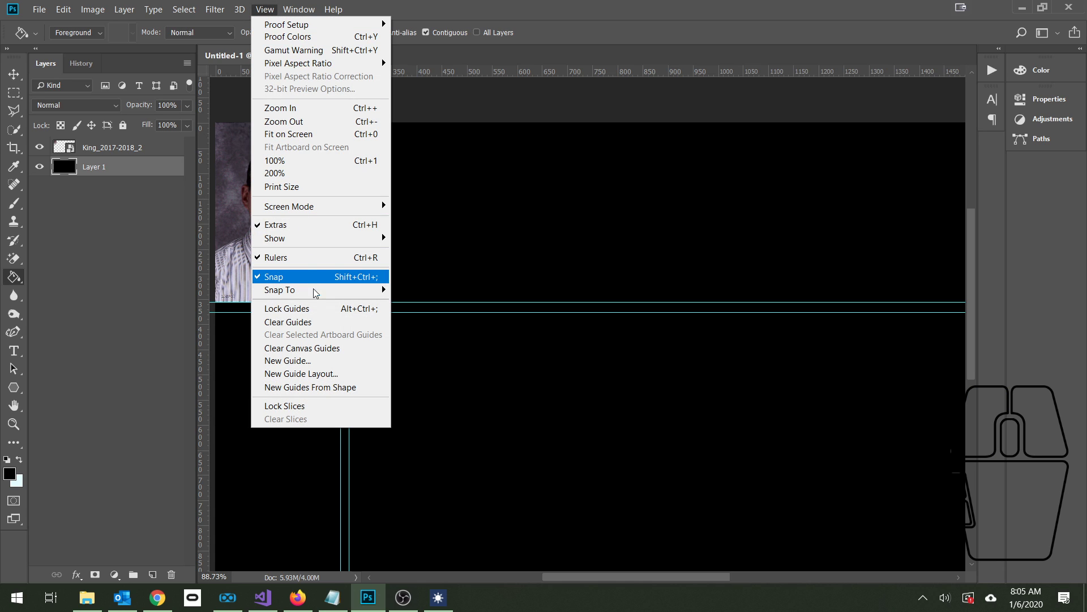
{"action": "left_click", "coordinate": [327, 349]}
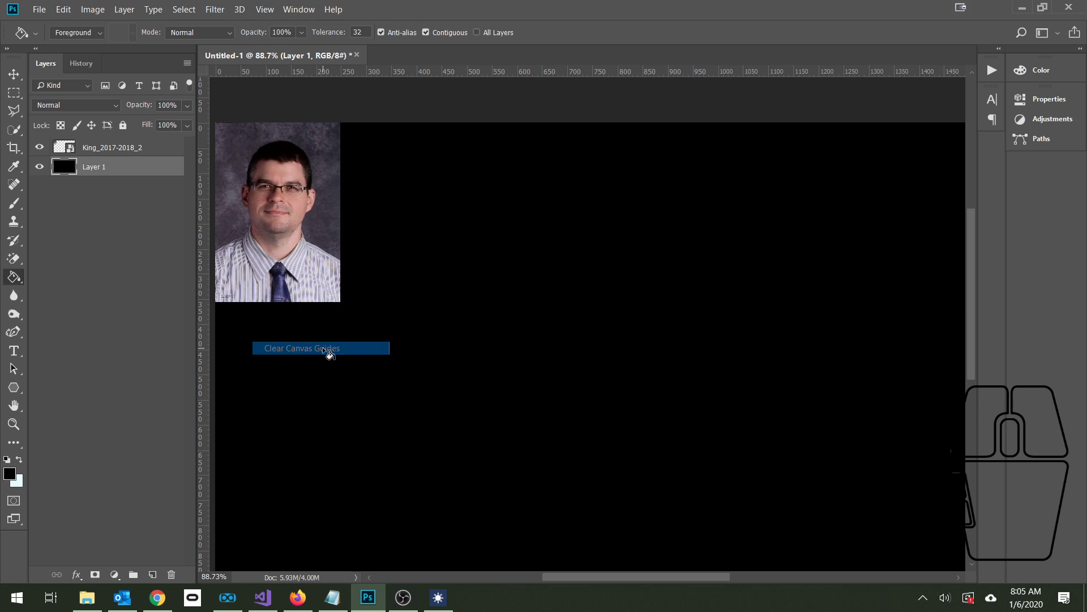
Start a new guide layout for the canvas and enable rows in addition to the columns
{"action": "left_click", "coordinate": [266, 11]}
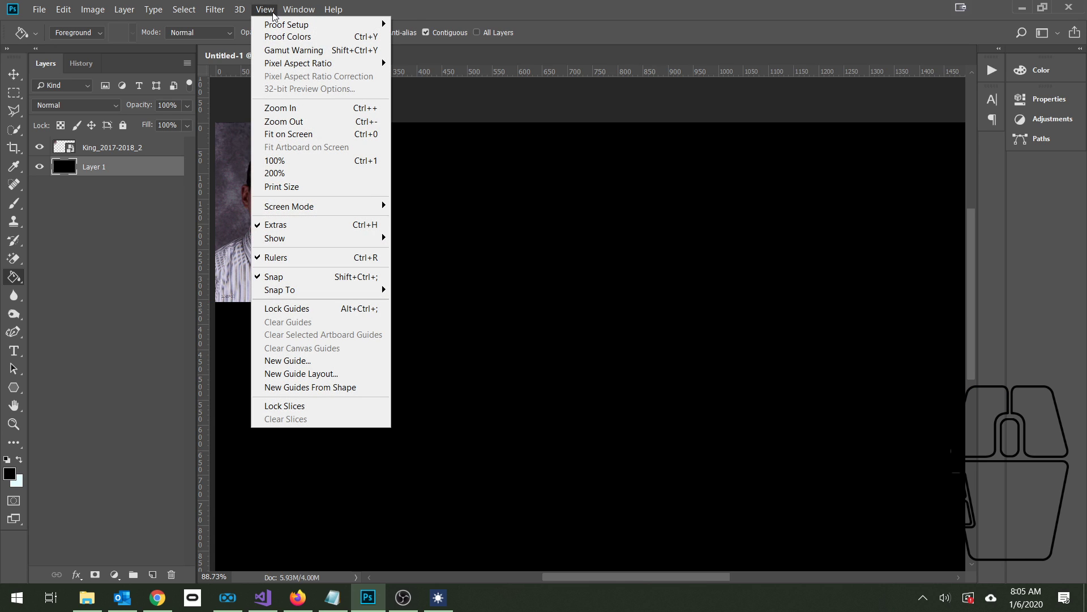
{"action": "left_click", "coordinate": [331, 373]}
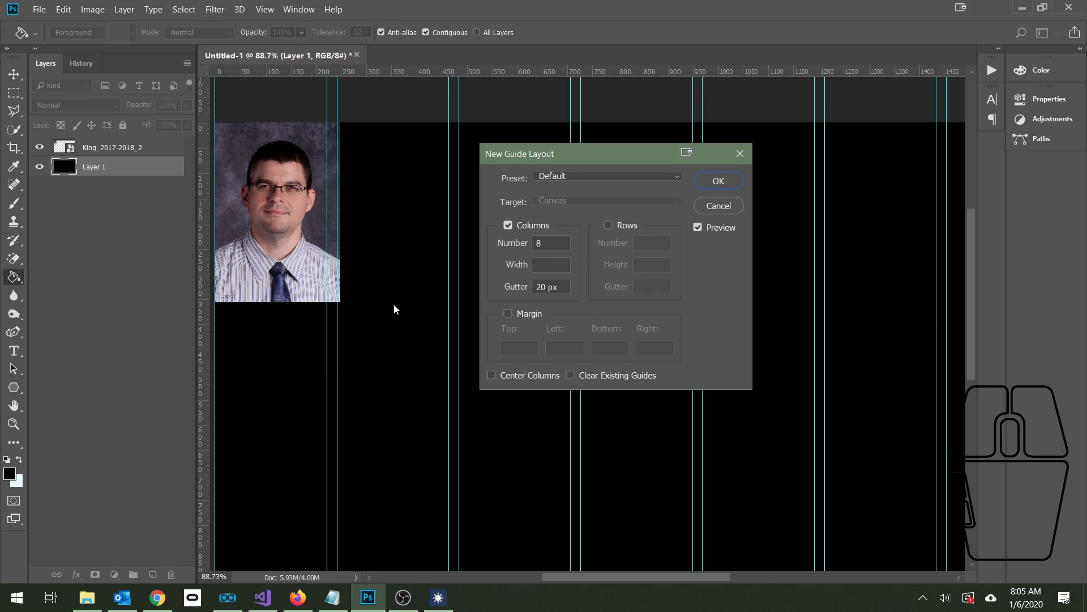
{"action": "scroll", "coordinate": [415, 301], "scroll_direction": "down", "scroll_amount": 1, "text": "alt"}
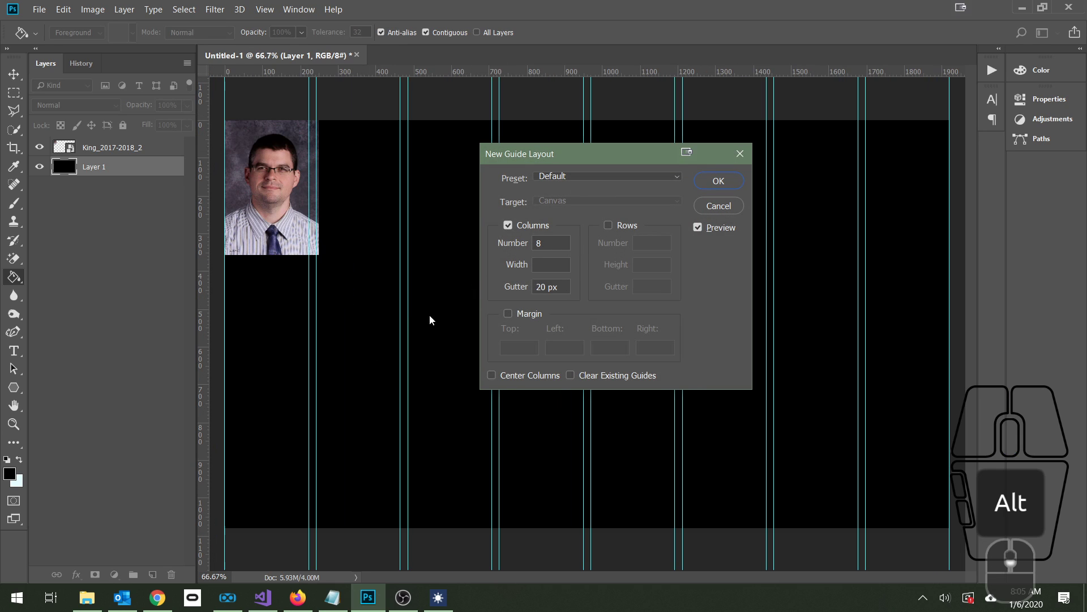
{"action": "left_click", "coordinate": [609, 225]}
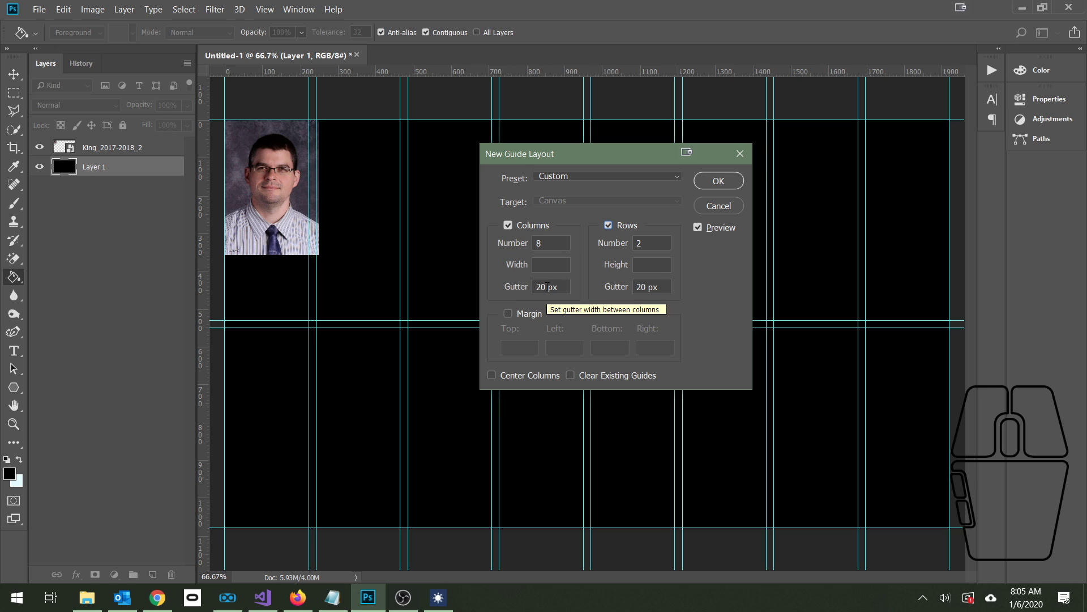
Try column gutters of 10, 20 and 30 px, and settle on a 15 px gutter
{"action": "left_click_drag", "start_coordinate": [547, 286], "coordinate": [536, 286]}
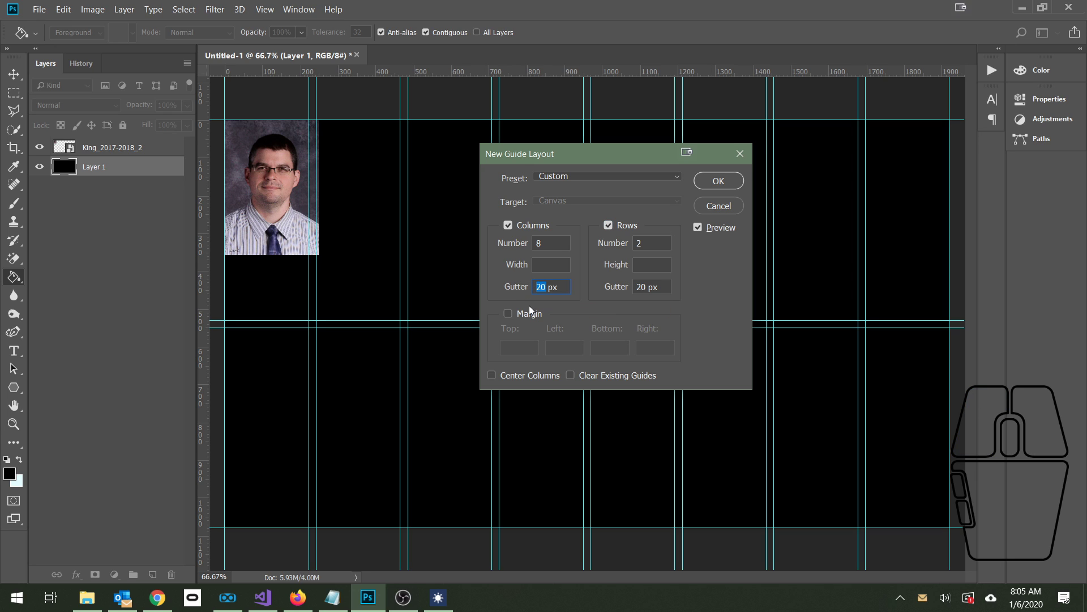
{"action": "type", "text": "10"}
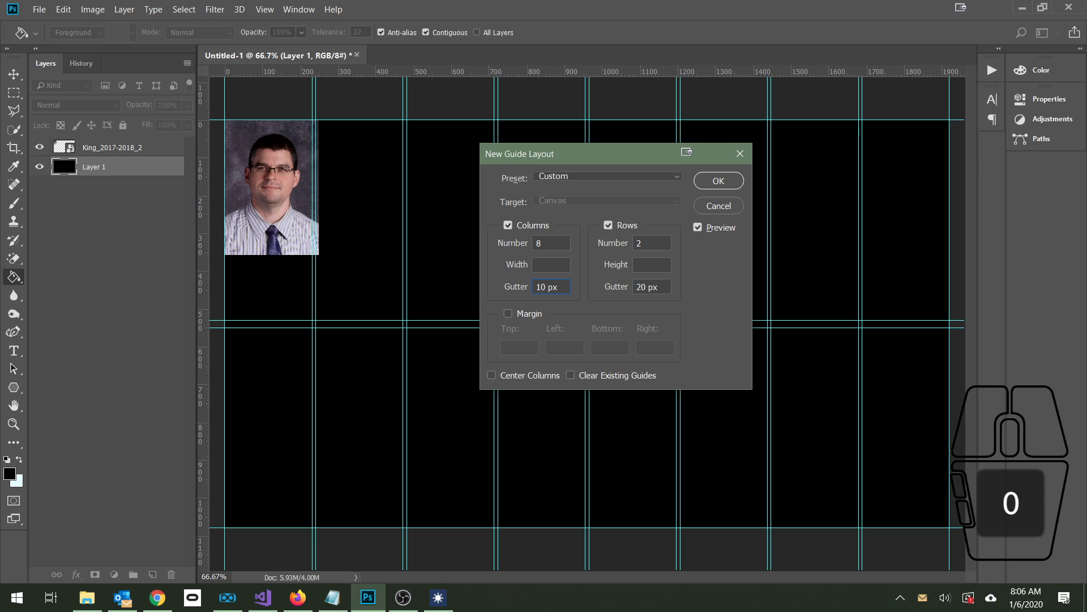
{"action": "key", "text": "BackSpace"}
{"action": "key", "text": "BackSpace"}
{"action": "type", "text": "20"}
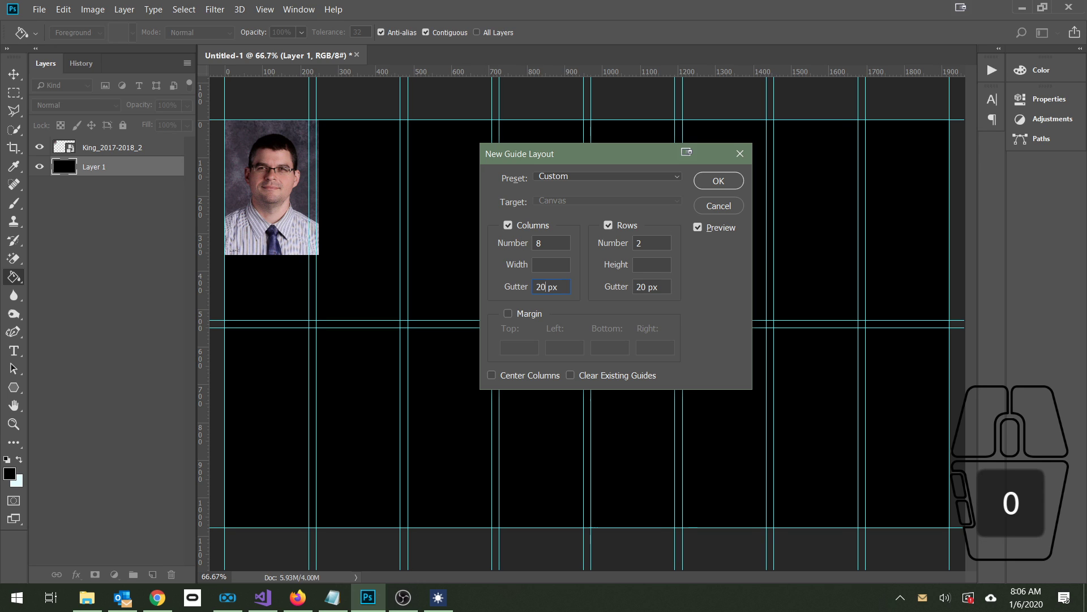
{"action": "key", "text": "BackSpace"}
{"action": "key", "text": "BackSpace"}
{"action": "type", "text": "30"}
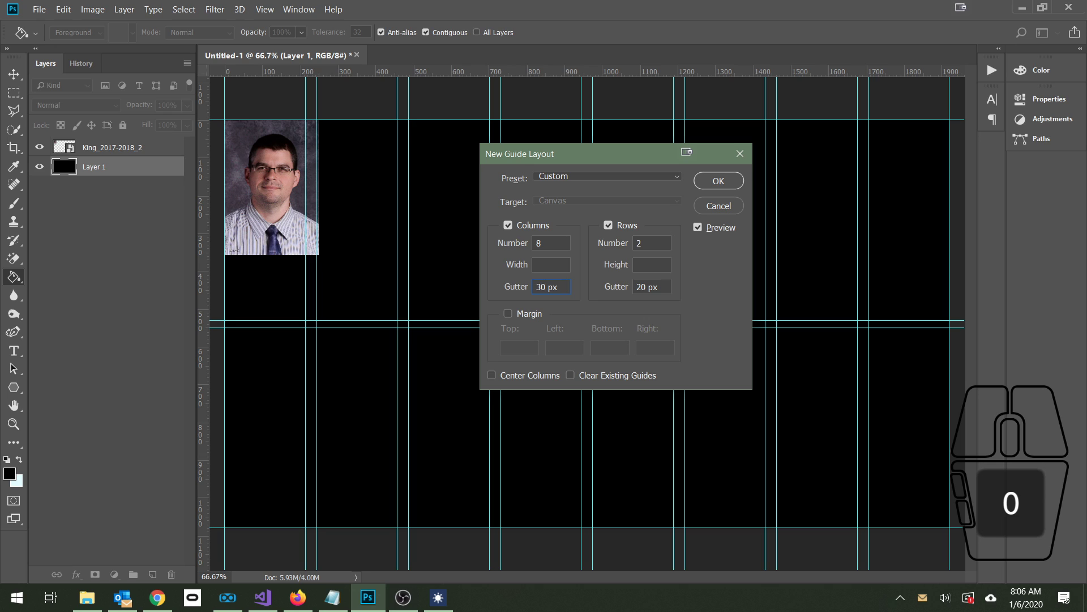
{"action": "key", "text": "BackSpace"}
{"action": "key", "text": "BackSpace"}
{"action": "type", "text": "15"}
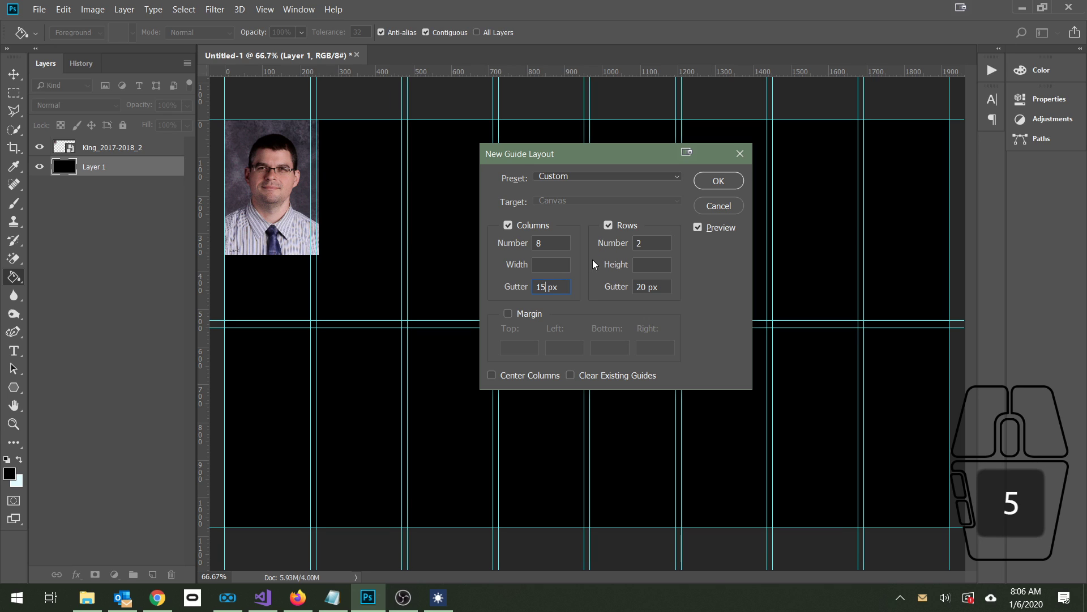
Try 9 and 5 columns in the guide layout, and return the column number to 8
{"action": "left_click", "coordinate": [541, 243]}
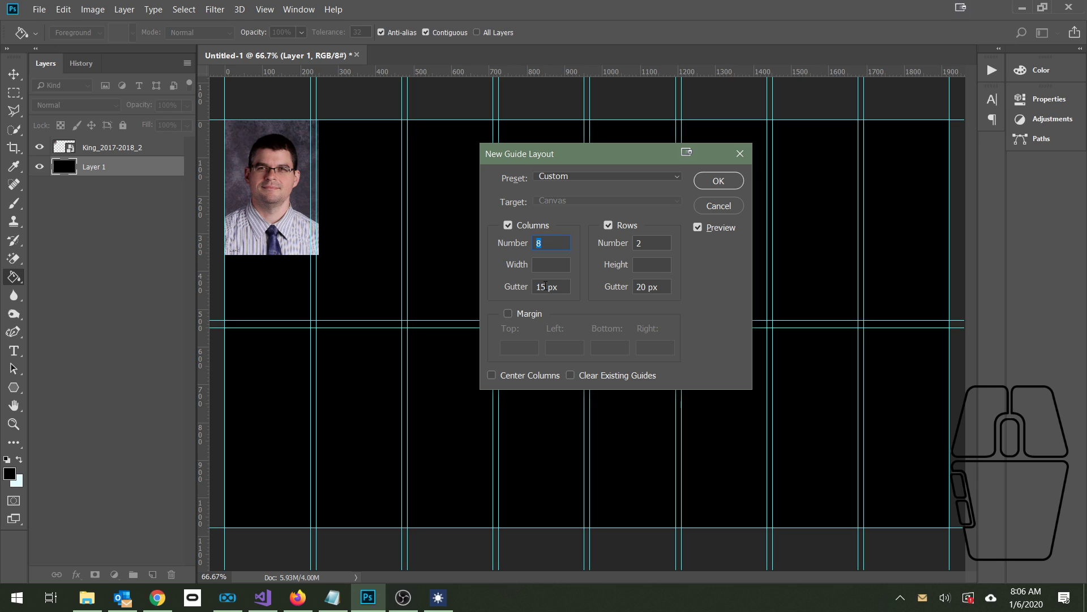
{"action": "type", "text": "9"}
{"action": "left_click", "coordinate": [514, 244]}
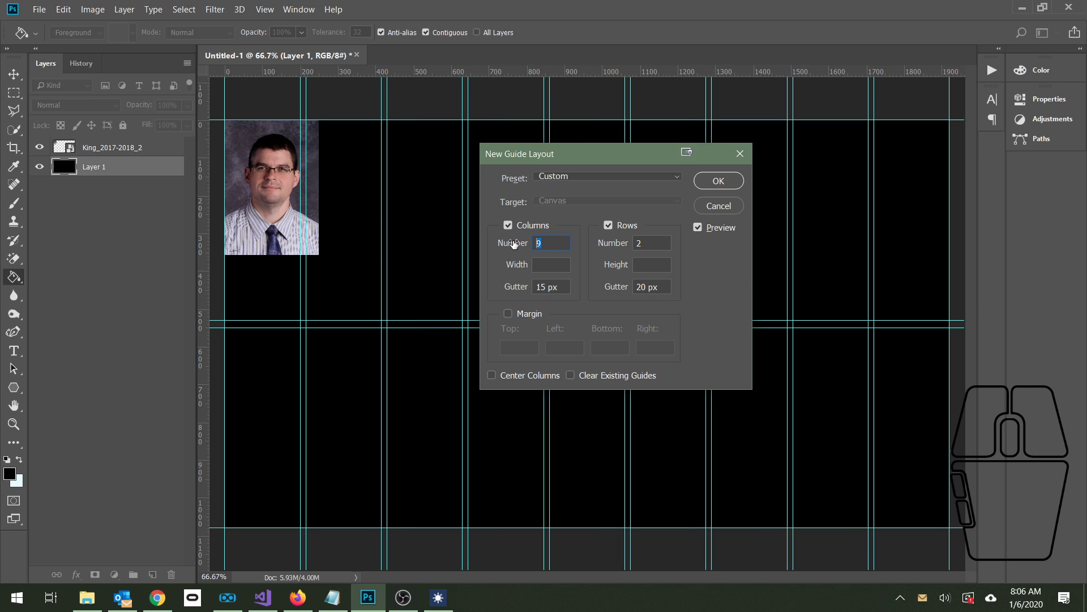
{"action": "type", "text": "5"}
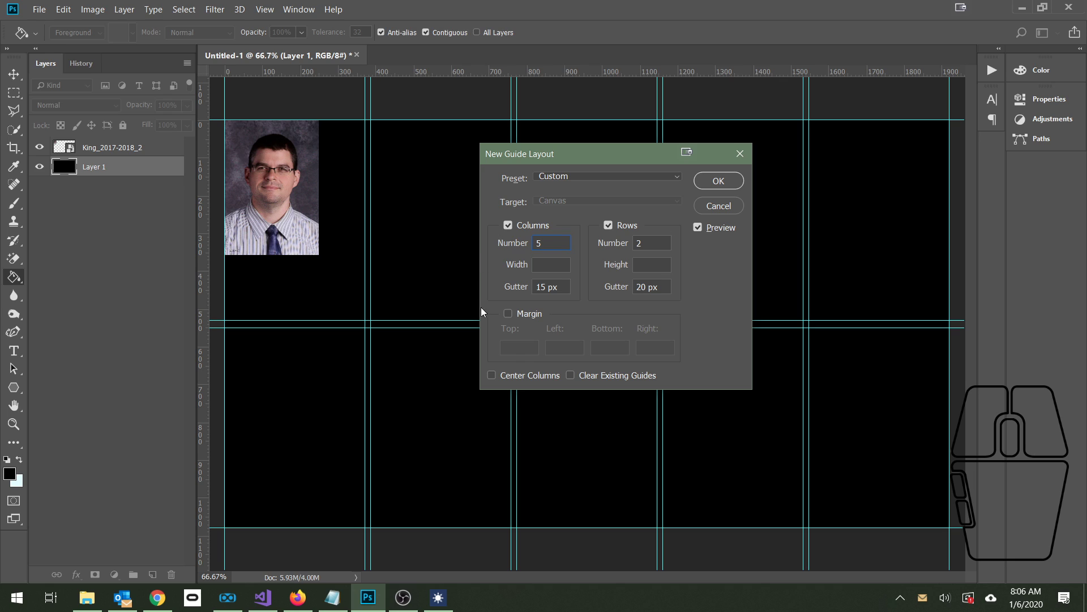
{"action": "left_click", "coordinate": [520, 242]}
{"action": "type", "text": "8"}
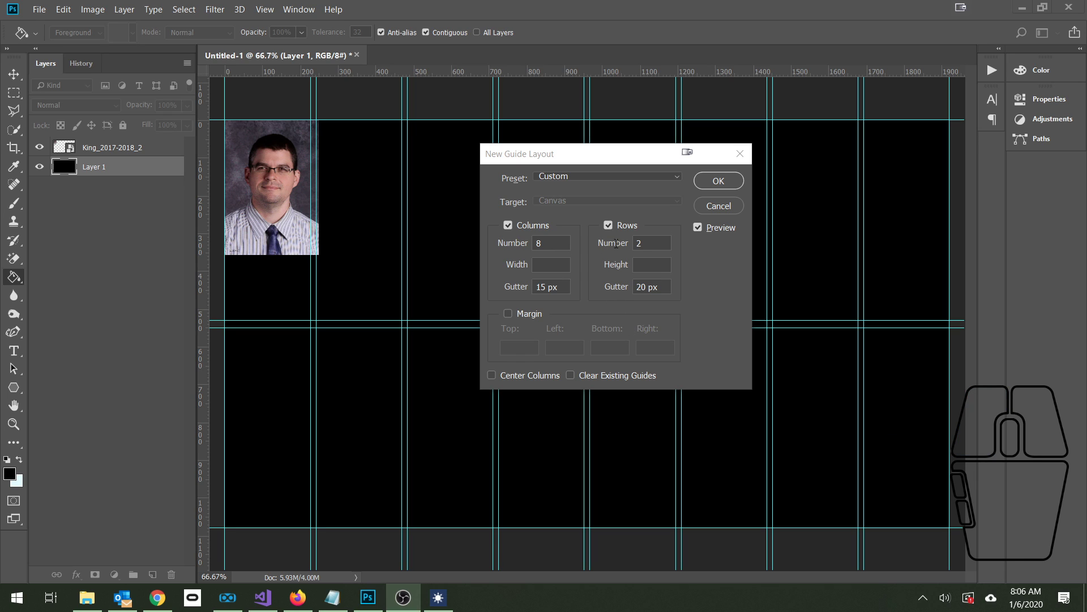
Try a column width of 100, set it to 200 px instead, and create the guide layout
{"action": "left_click", "coordinate": [552, 266]}
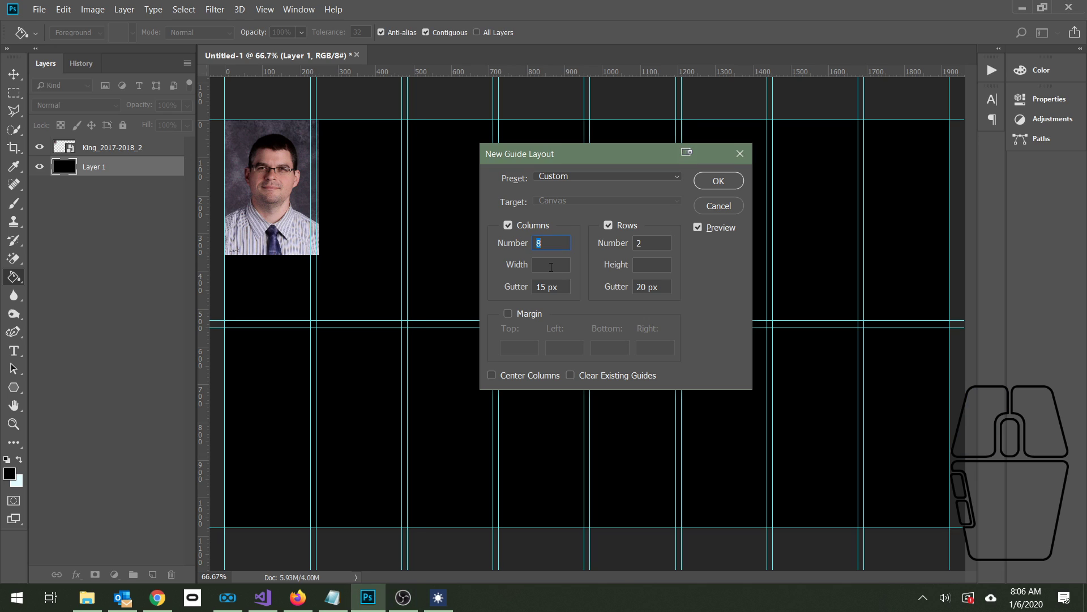
{"action": "type", "text": "2"}
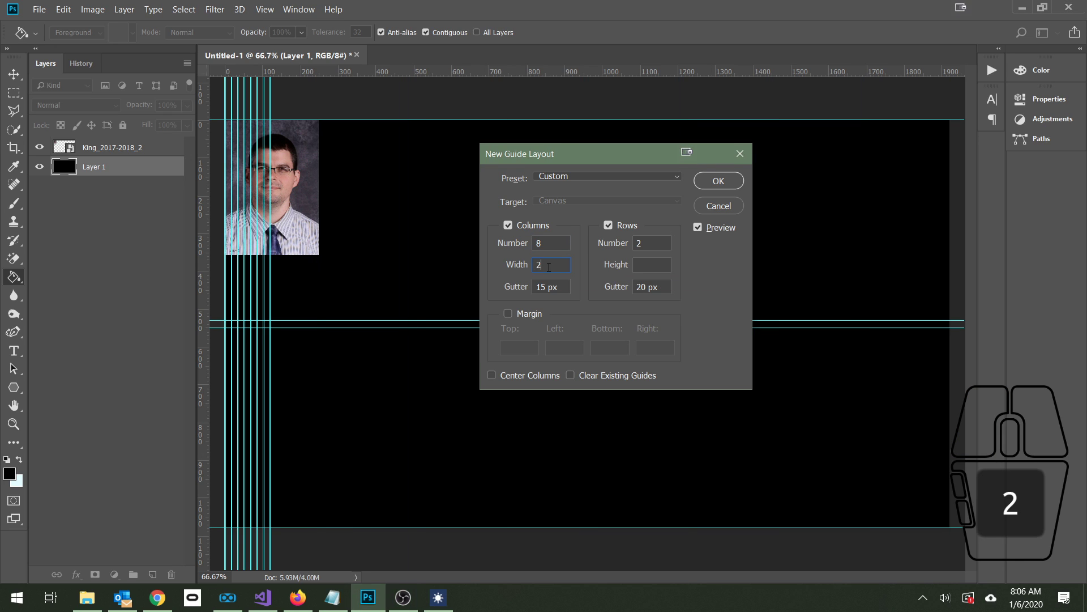
{"action": "key", "text": "BackSpace"}
{"action": "type", "text": "100"}
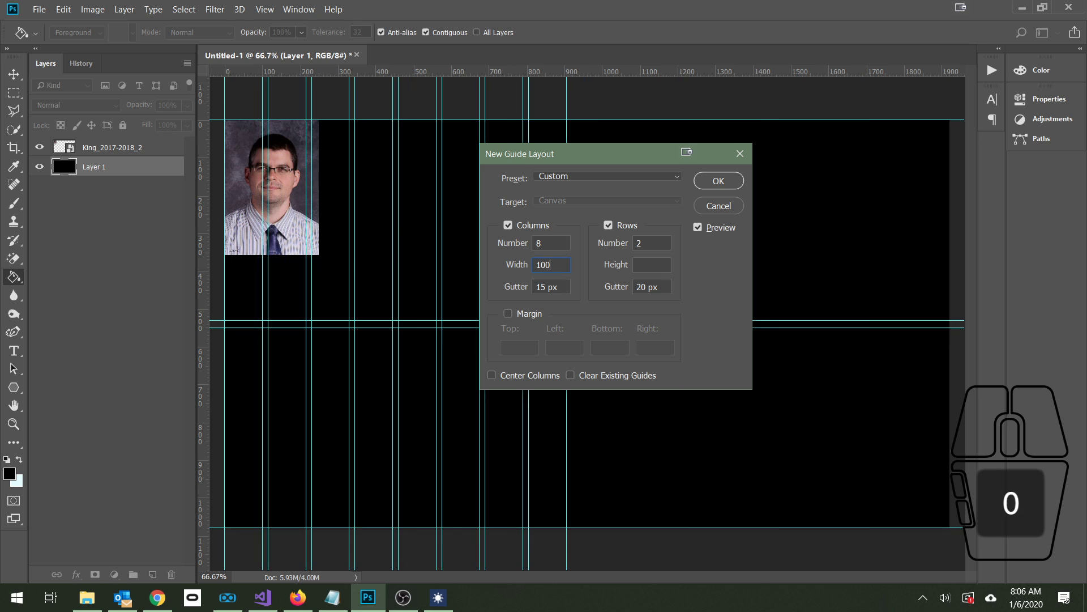
{"action": "key", "text": "BackSpace"}
{"action": "key", "text": "BackSpace"}
{"action": "key", "text": "BackSpace"}
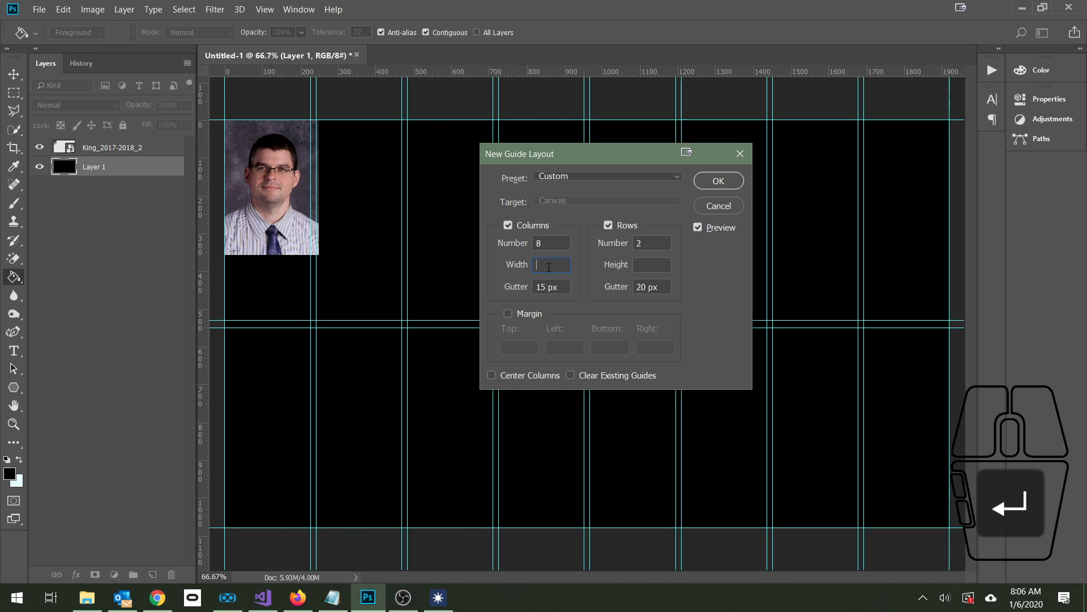
{"action": "type", "text": "200"}
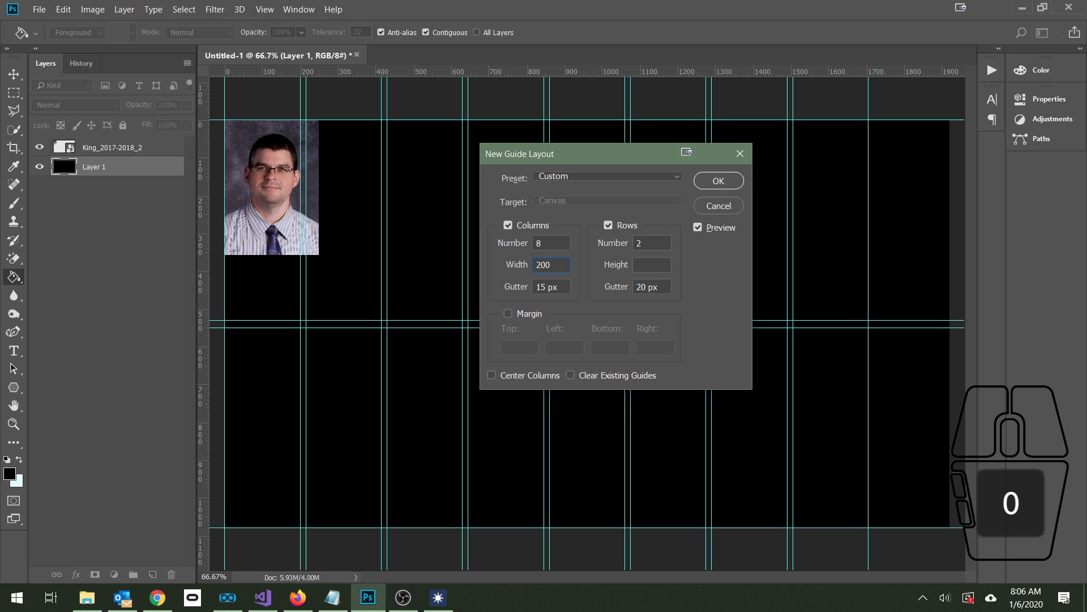
{"action": "left_click", "coordinate": [736, 182]}
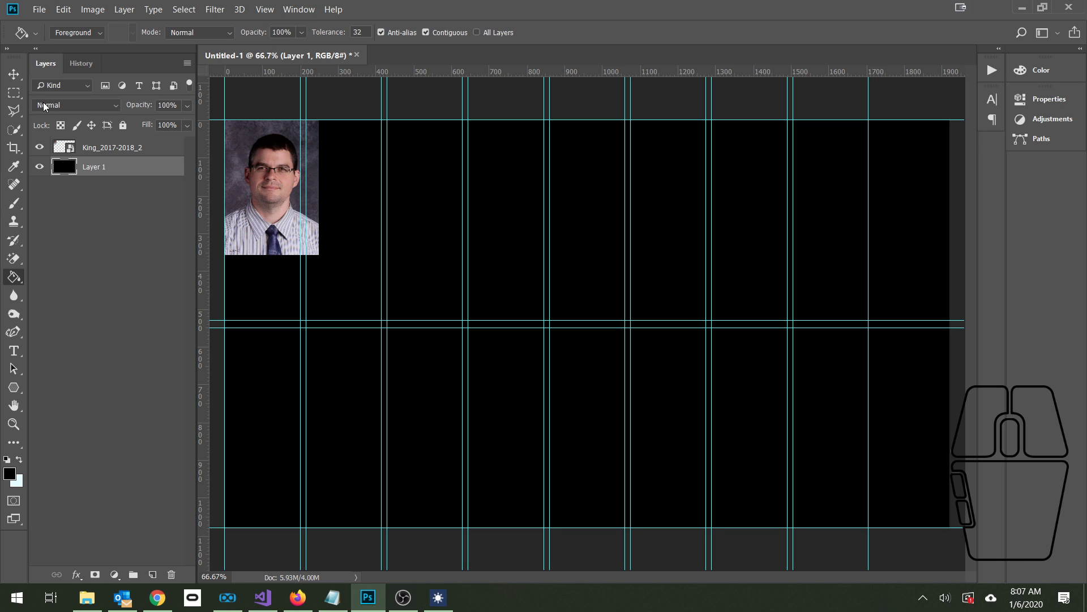
Place 28-512.png from the Pictures folder as an embedded image beside the portrait, against the canvas's upper edge
{"action": "left_click", "coordinate": [17, 73]}
{"action": "mouse_move", "coordinate": [272, 179]}
{"action": "left_mouse_down"}
{"action": "mouse_move", "coordinate": [352, 174]}
{"action": "mouse_move", "coordinate": [266, 178]}
{"action": "left_mouse_up"}
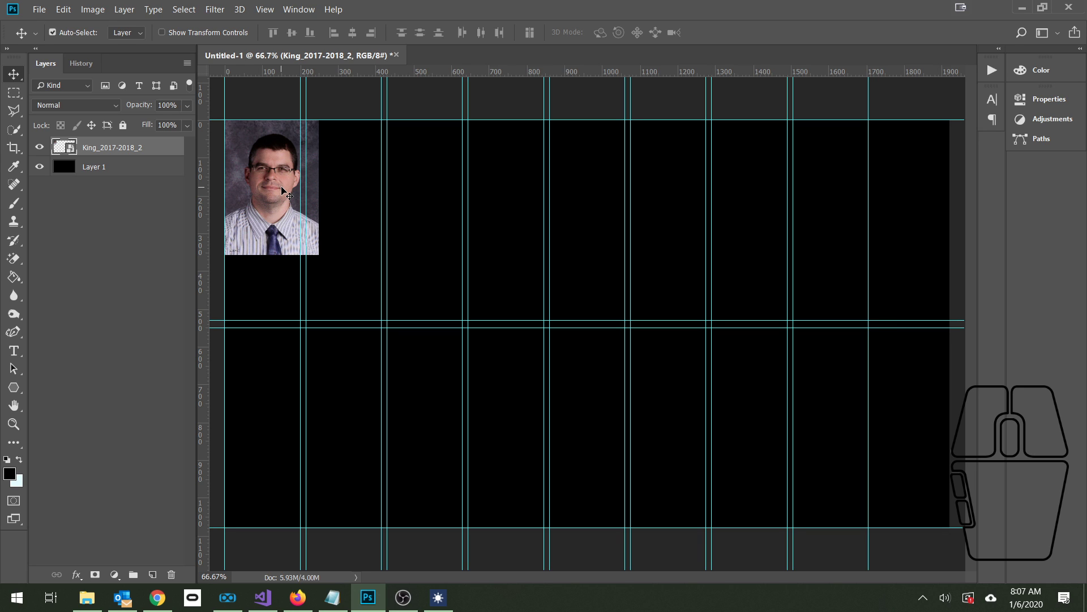
{"action": "left_click", "coordinate": [41, 9]}
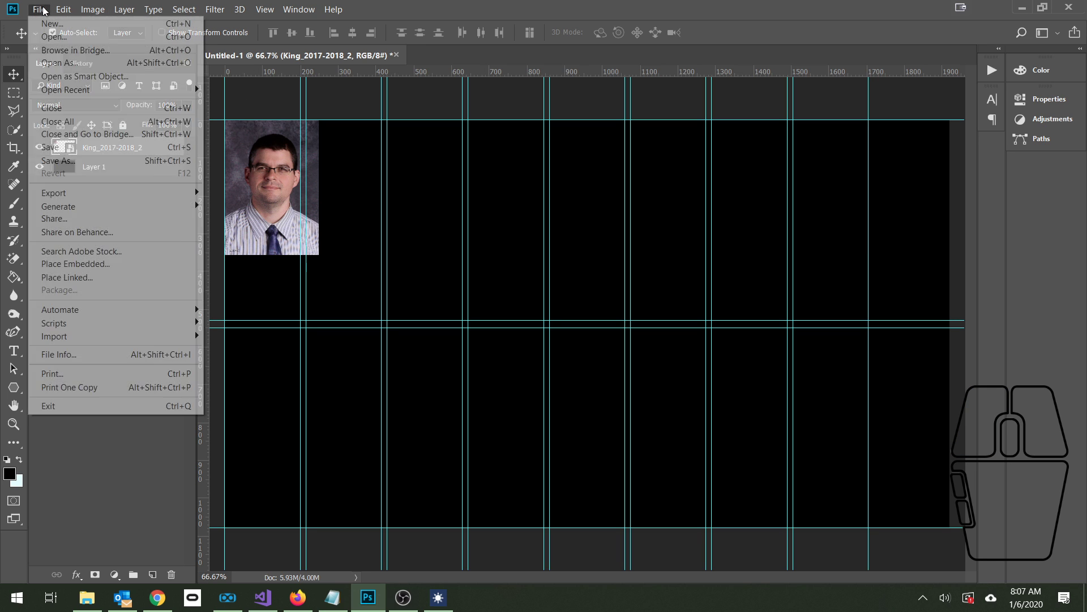
{"action": "left_click", "coordinate": [95, 264]}
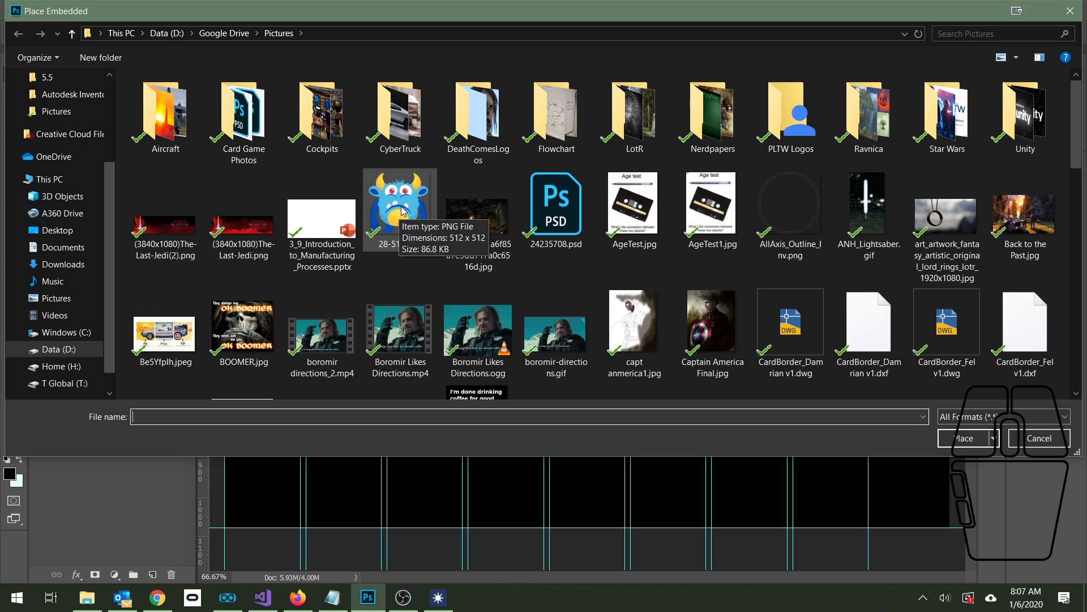
{"action": "left_click", "coordinate": [405, 209]}
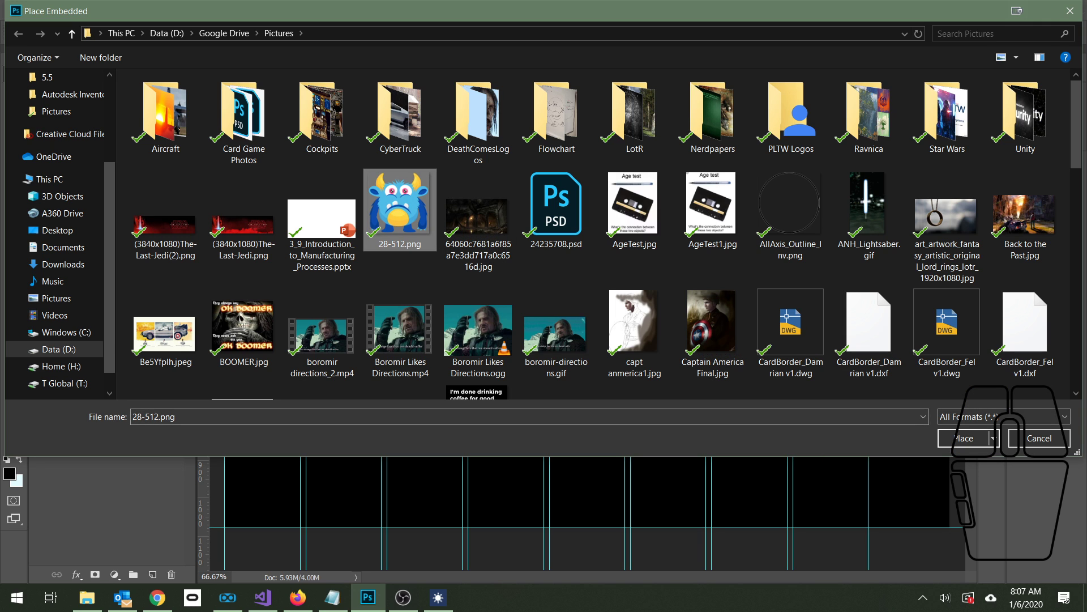
{"action": "left_click", "coordinate": [971, 437]}
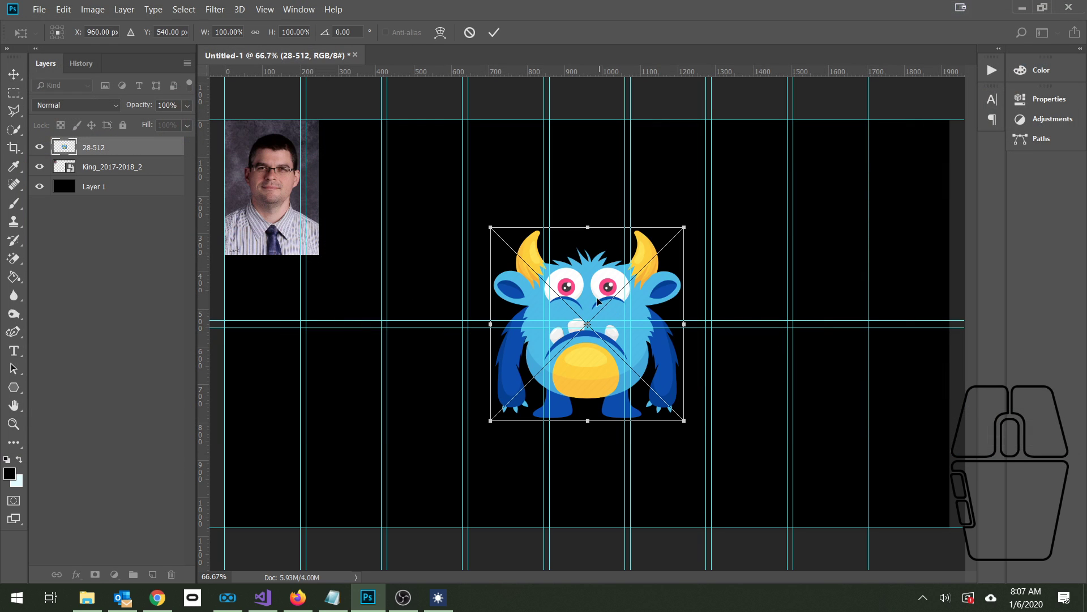
{"action": "left_click_drag", "start_coordinate": [598, 300], "coordinate": [433, 186]}
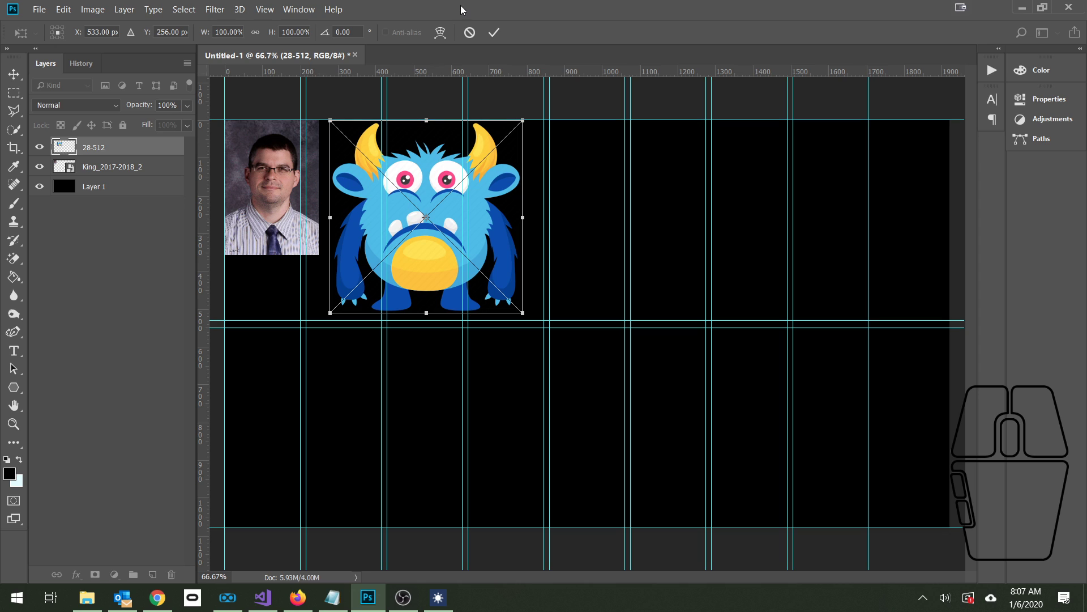
{"action": "left_click", "coordinate": [493, 32]}
Clear the canvas guides and create a new guide layout with 50 columns and no fixed column width
{"action": "left_click", "coordinate": [264, 9]}
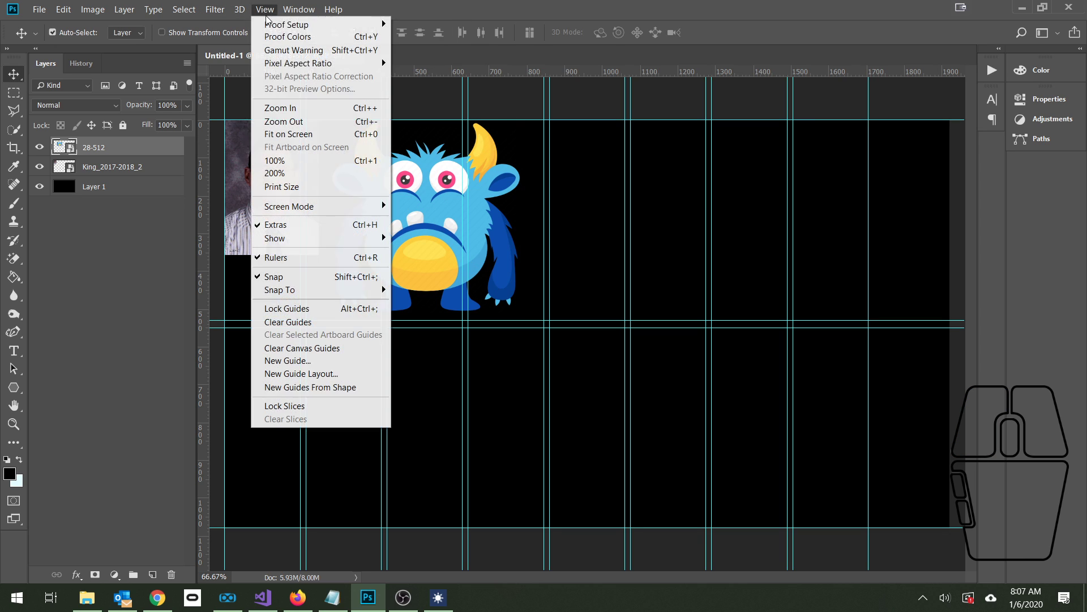
{"action": "left_click", "coordinate": [306, 348]}
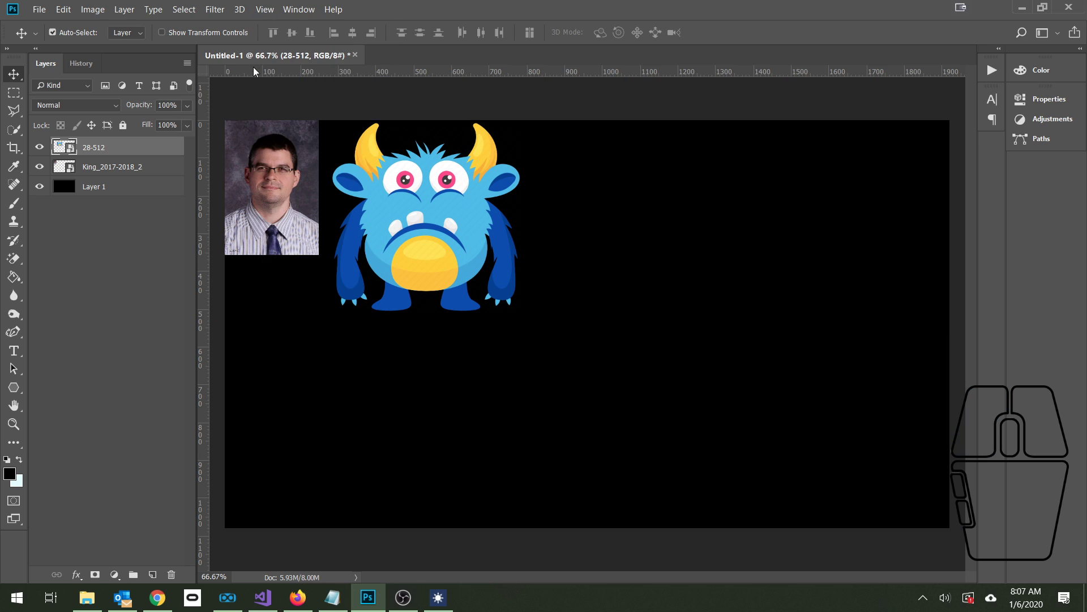
{"action": "left_click", "coordinate": [264, 10]}
{"action": "left_click", "coordinate": [304, 372]}
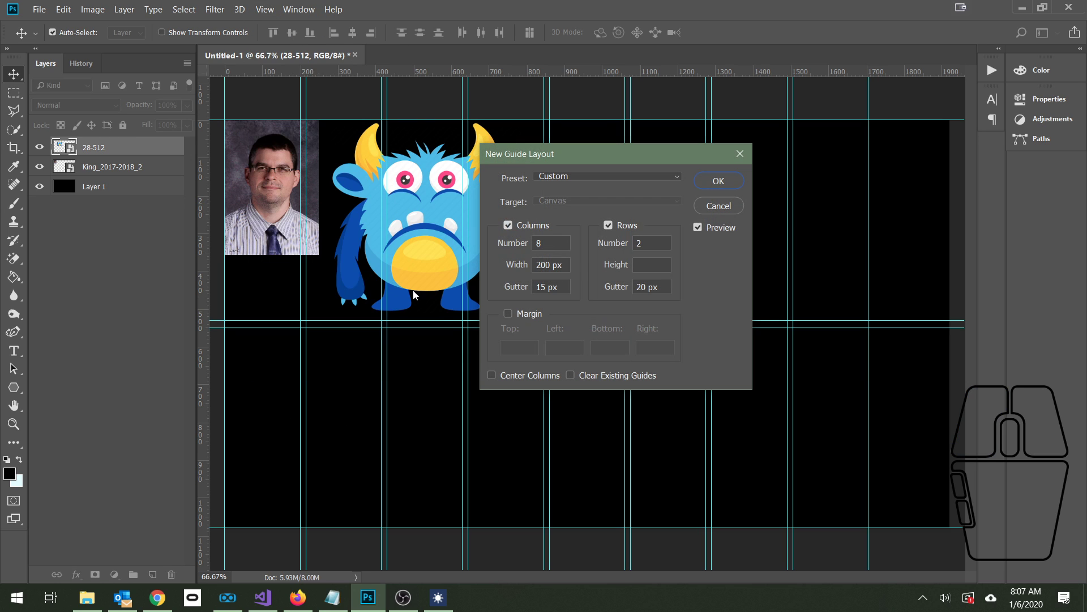
{"action": "double_click", "coordinate": [560, 239]}
{"action": "type", "text": "50"}
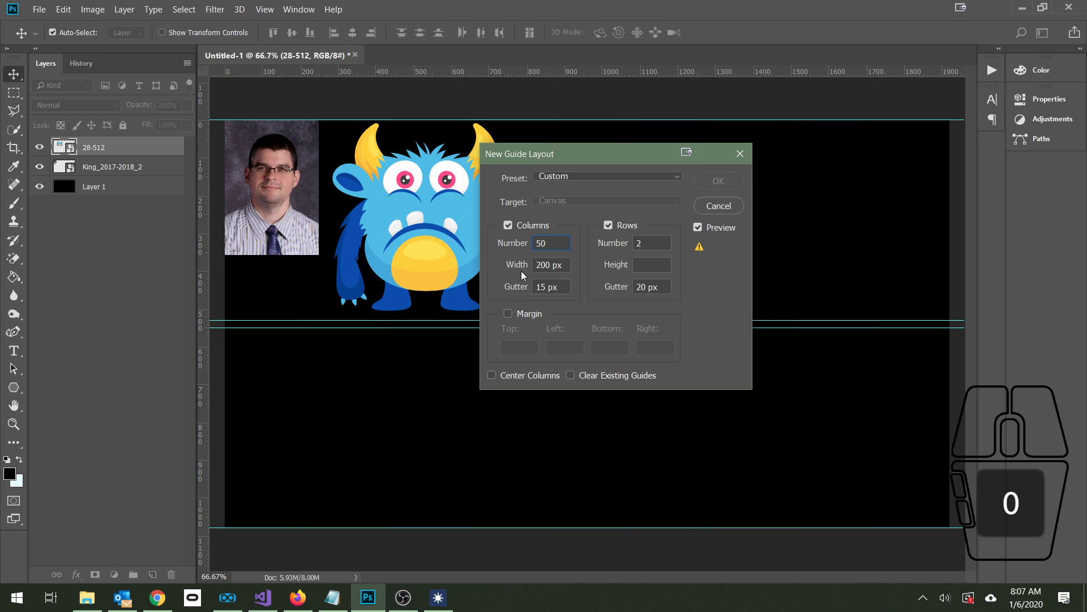
{"action": "double_click", "coordinate": [523, 265]}
{"action": "key", "text": "BackSpace"}
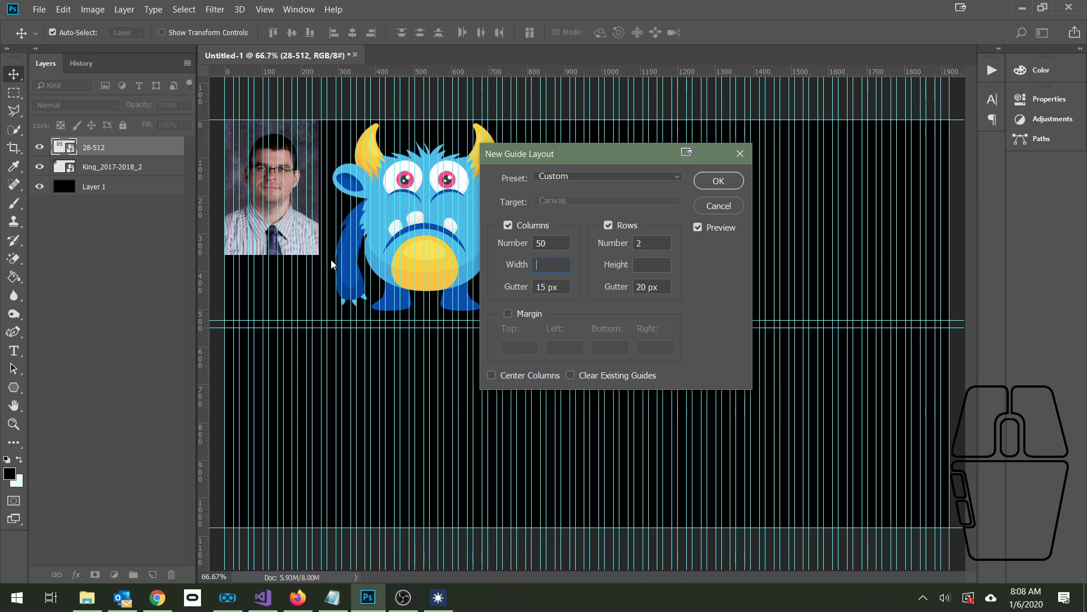
{"action": "left_click", "coordinate": [717, 183]}
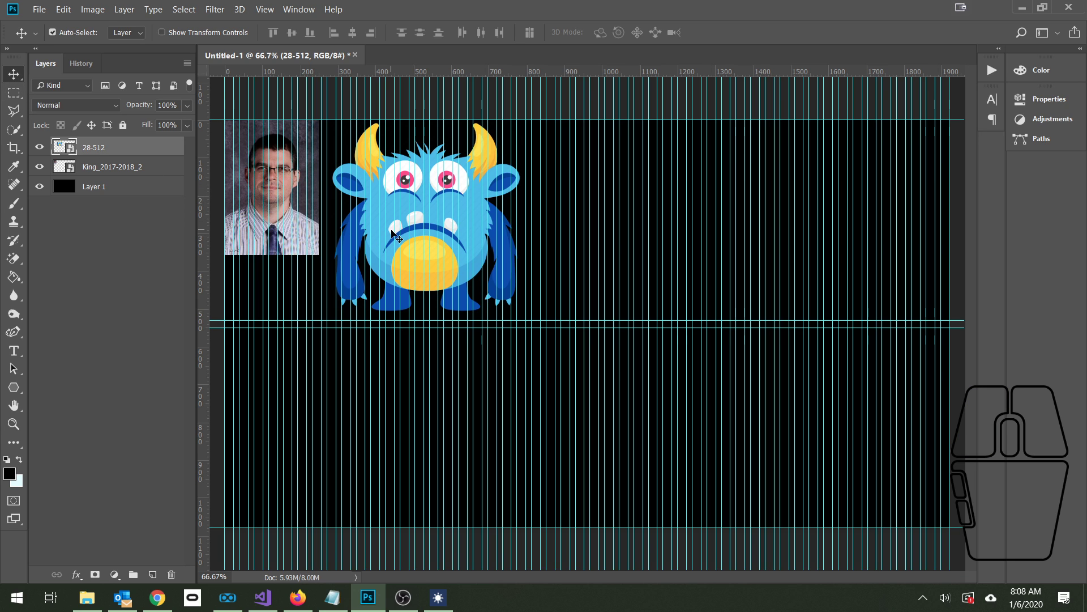
{"action": "left_click_drag", "start_coordinate": [392, 233], "coordinate": [389, 232]}
Add a guide layout with 35 rows to the 50 columns to form a dense grid
{"action": "left_click", "coordinate": [265, 9]}
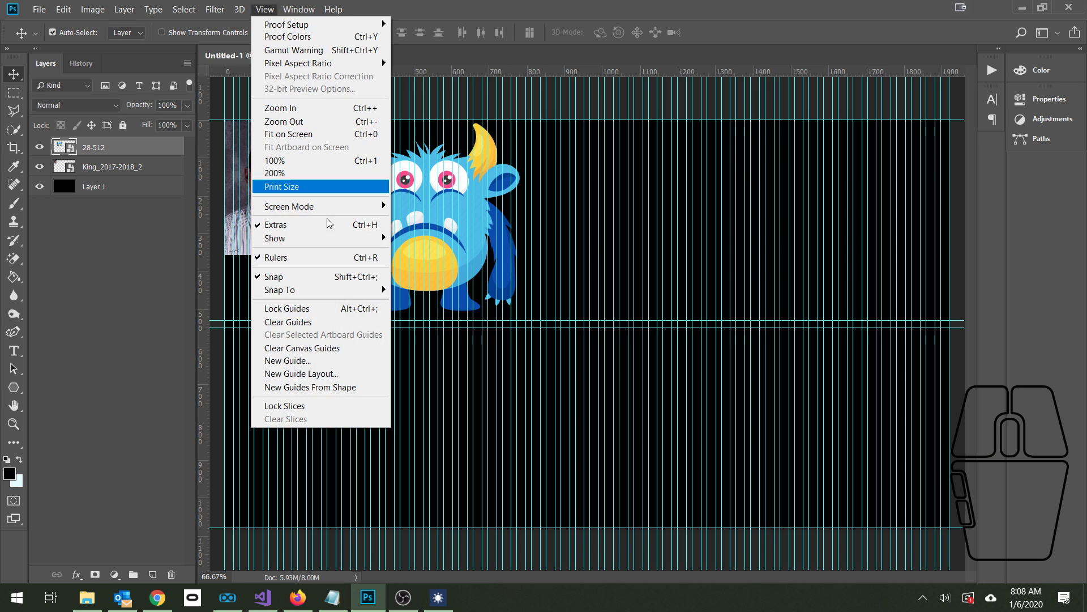
{"action": "left_click", "coordinate": [346, 376]}
{"action": "left_click", "coordinate": [604, 245]}
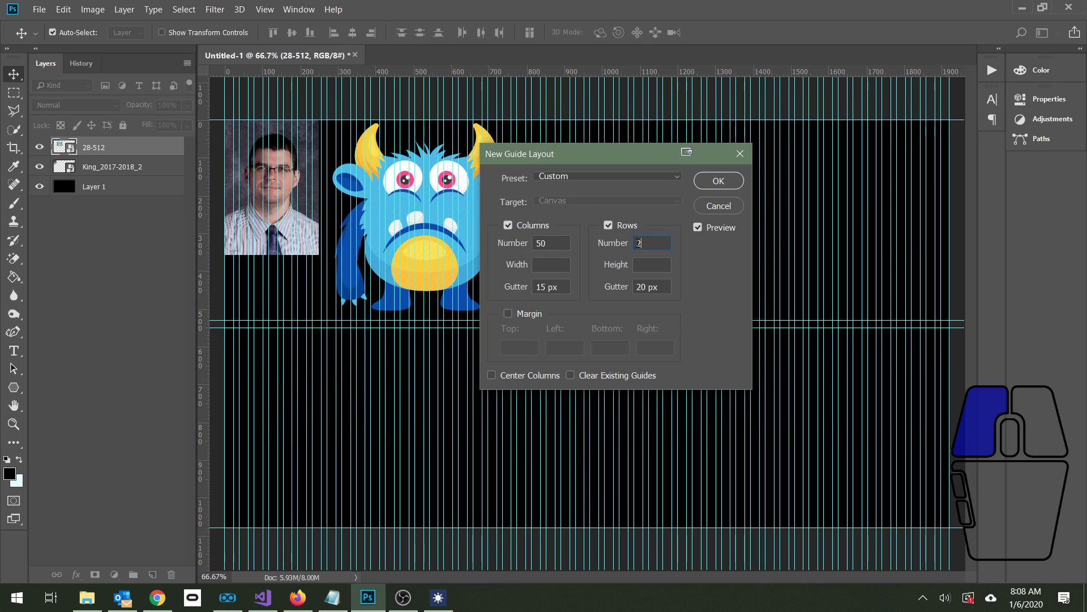
{"action": "type", "text": "35"}
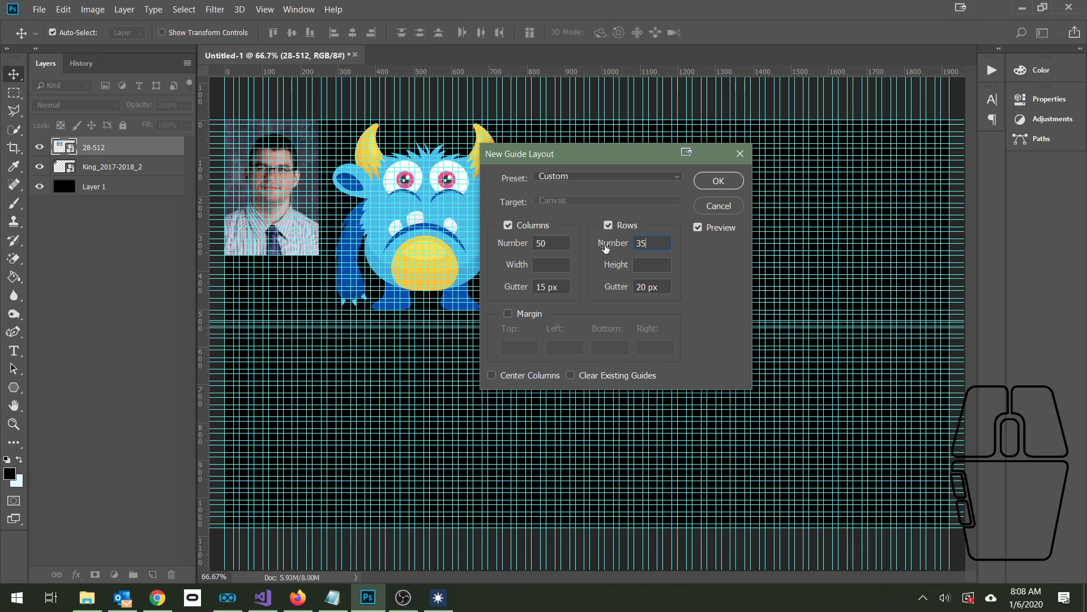
{"action": "left_click", "coordinate": [718, 180]}
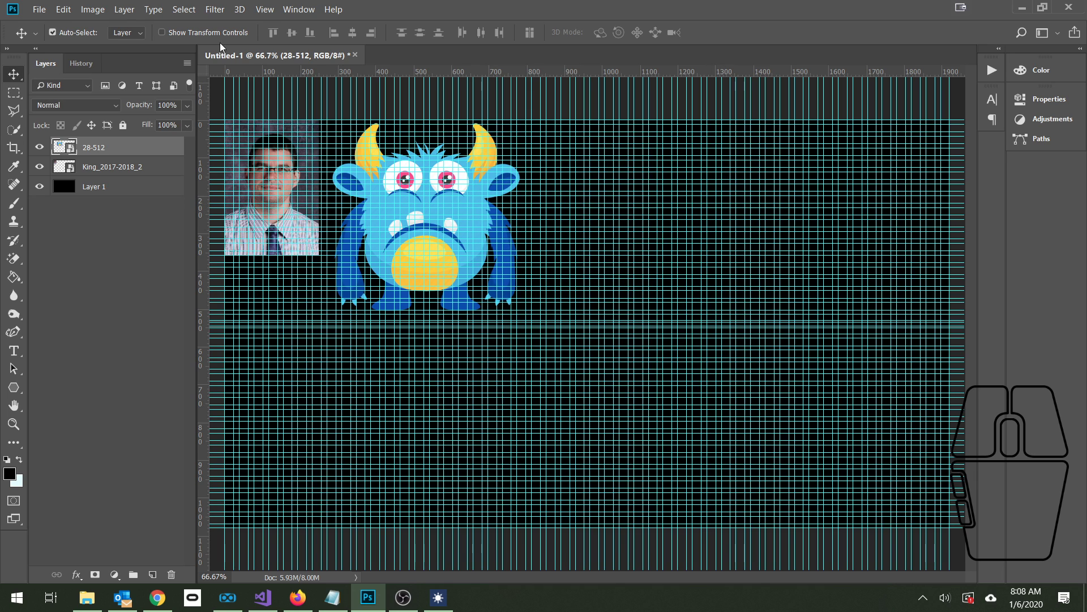
Clear the dense guide grid from the canvas and delete the 28-512 layer
{"action": "left_click", "coordinate": [264, 9]}
{"action": "left_click", "coordinate": [322, 322]}
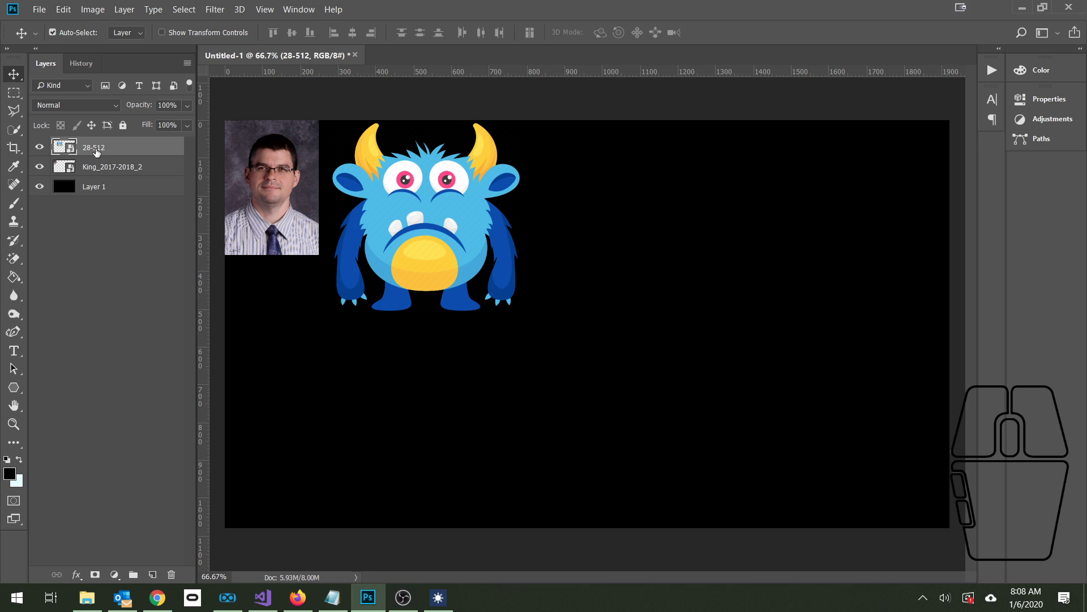
{"action": "left_click_drag", "start_coordinate": [113, 148], "coordinate": [171, 574]}
Place Captain America Final.jpg from the Pictures folder as an embedded image beside the portrait, leaving a small gap and aligning it with the canvas's upper edge
{"action": "left_click", "coordinate": [39, 9]}
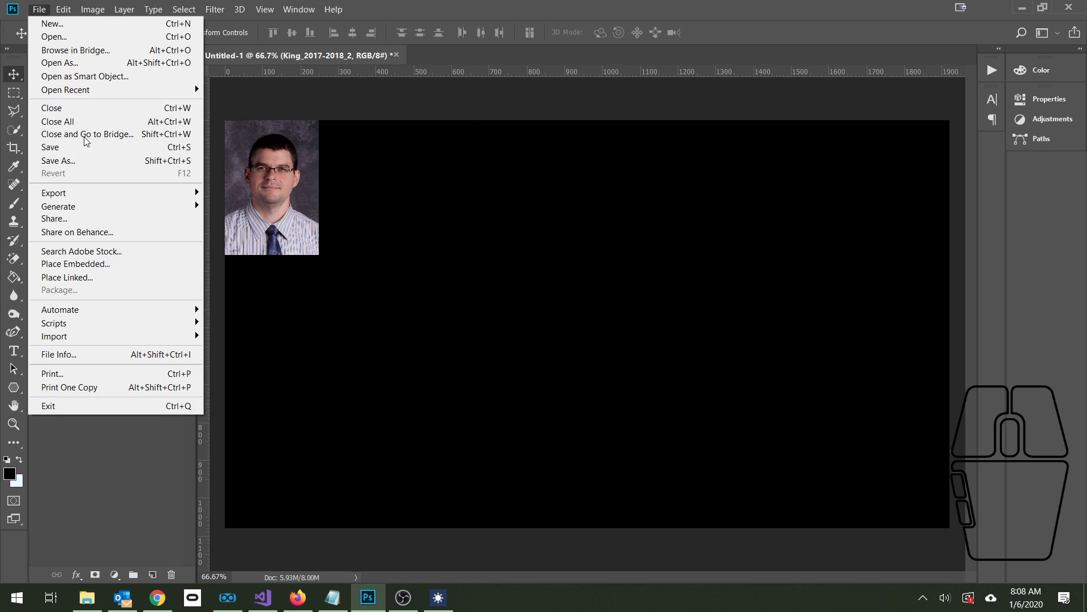
{"action": "left_click", "coordinate": [121, 261]}
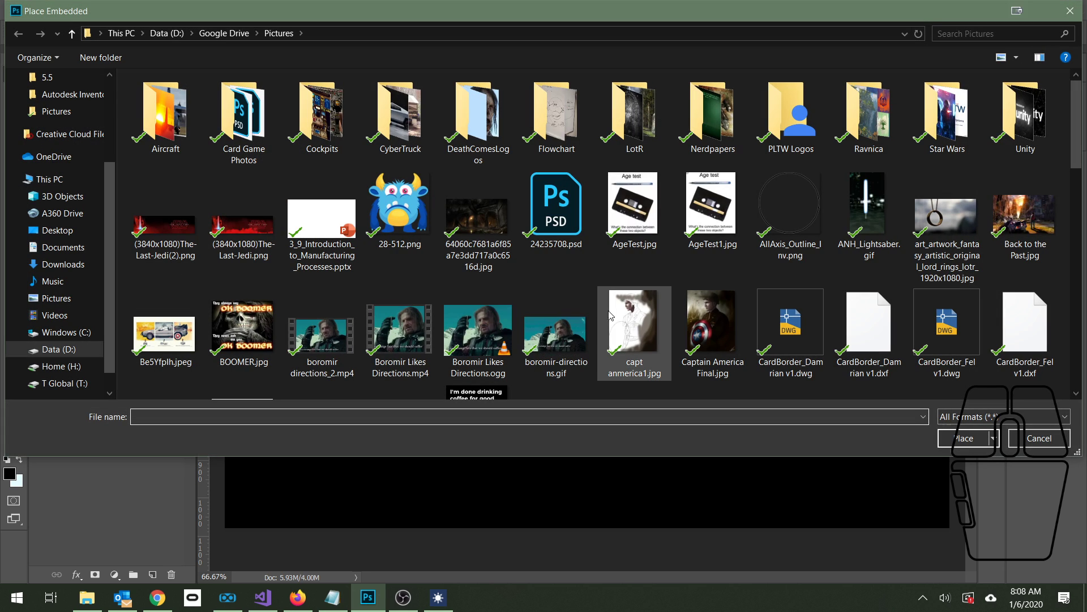
{"action": "left_click", "coordinate": [713, 322]}
{"action": "left_click", "coordinate": [957, 438]}
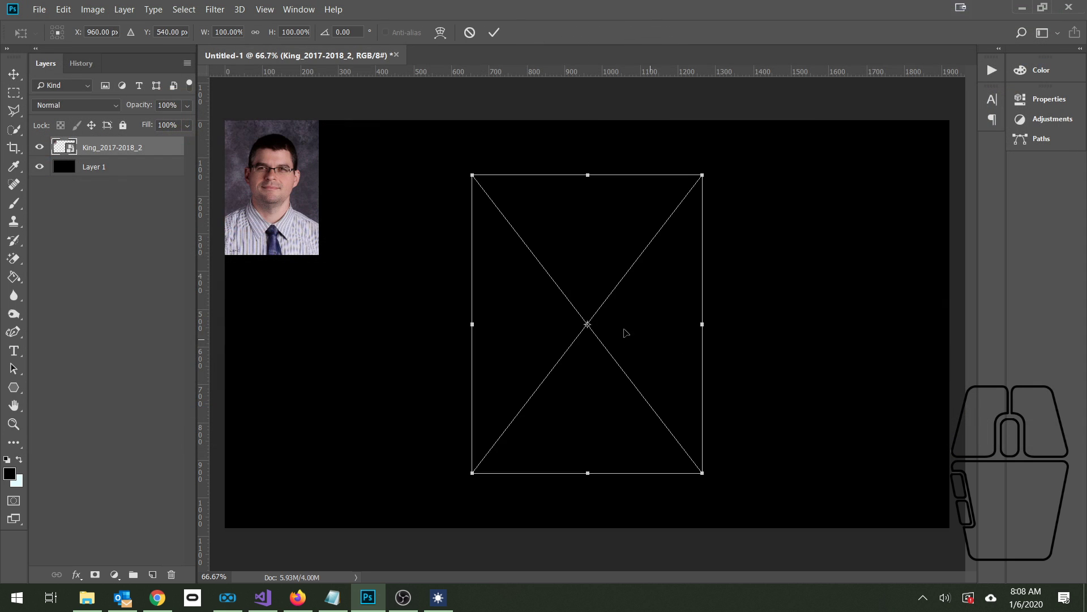
{"action": "left_click_drag", "start_coordinate": [566, 272], "coordinate": [429, 206]}
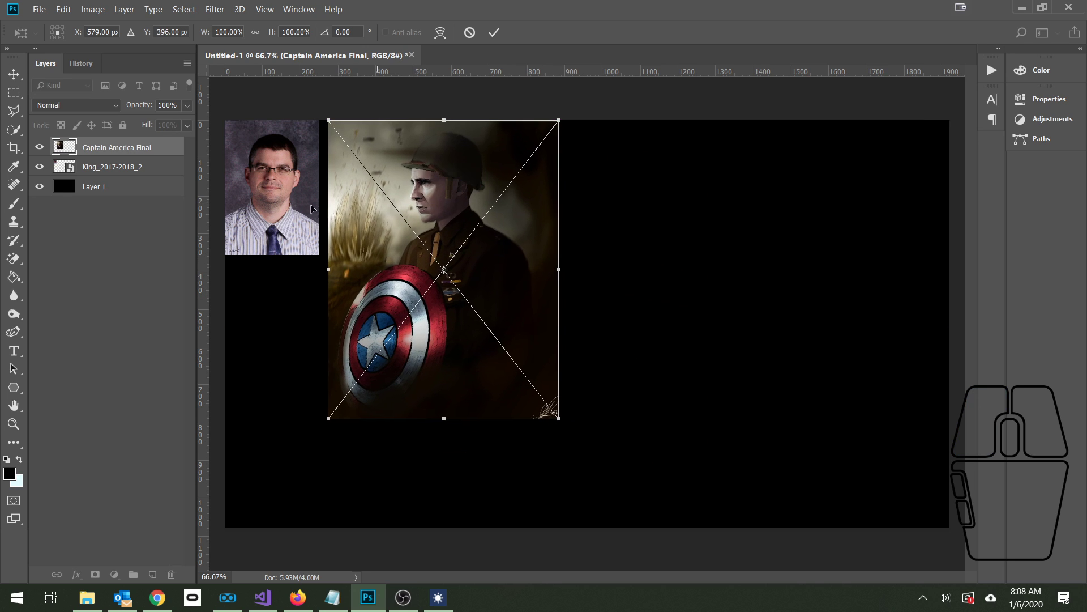
{"action": "left_click", "coordinate": [494, 32]}
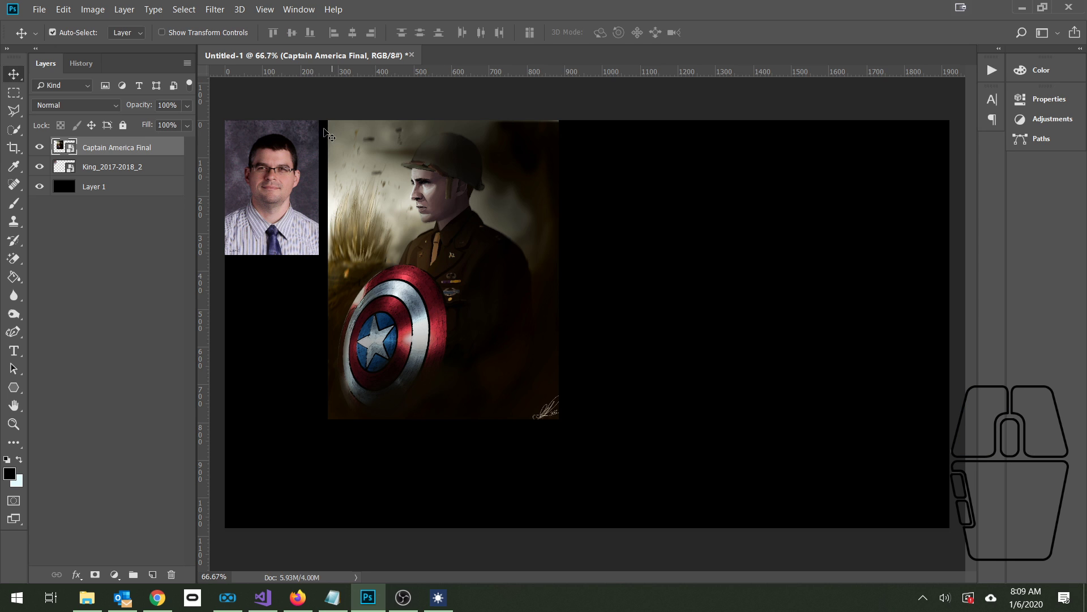
Place Dq6nXjjWwAExyST.jpg as an embedded image, scale it to about 12.55%, and position it just below the portrait at matching width
{"action": "left_click", "coordinate": [39, 9]}
{"action": "left_click", "coordinate": [76, 263]}
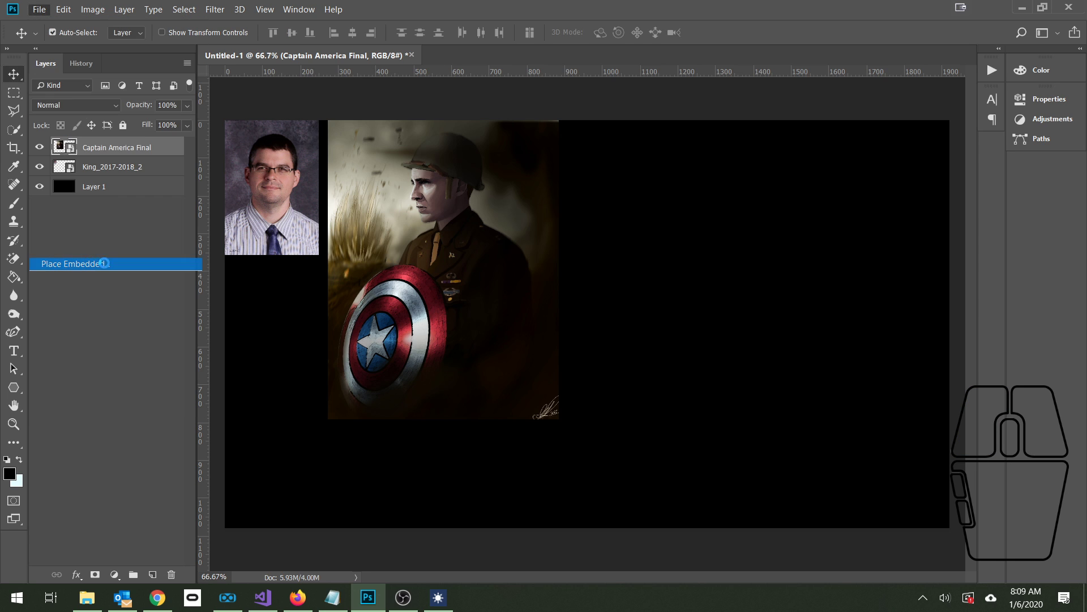
{"action": "scroll", "coordinate": [592, 318], "scroll_direction": "down", "scroll_amount": 3}
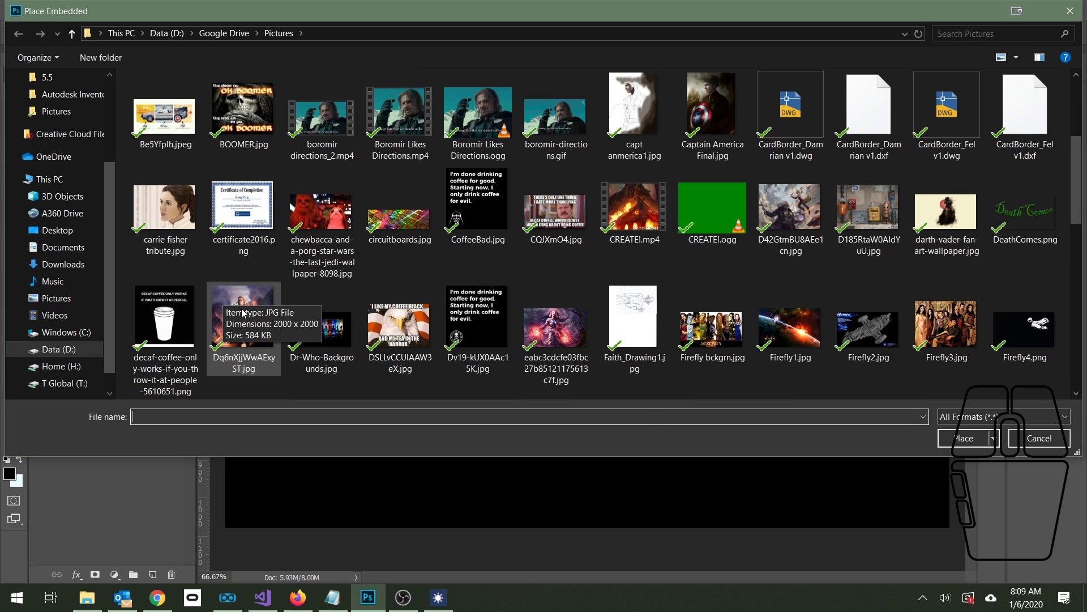
{"action": "double_click", "coordinate": [243, 317]}
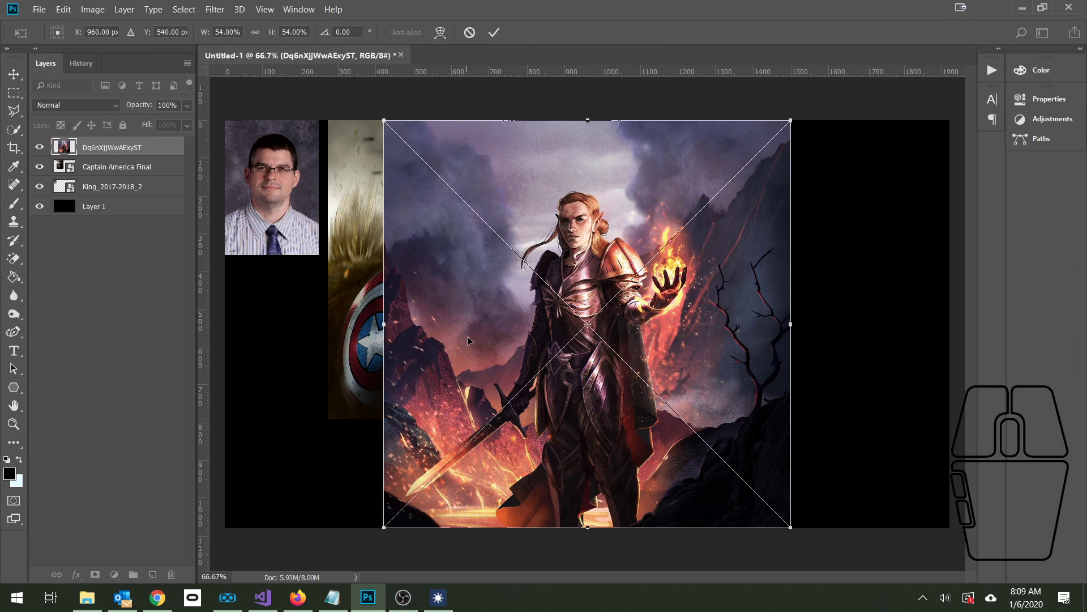
{"action": "left_click_drag", "start_coordinate": [382, 119], "coordinate": [696, 432]}
{"action": "left_click_drag", "start_coordinate": [739, 475], "coordinate": [275, 284]}
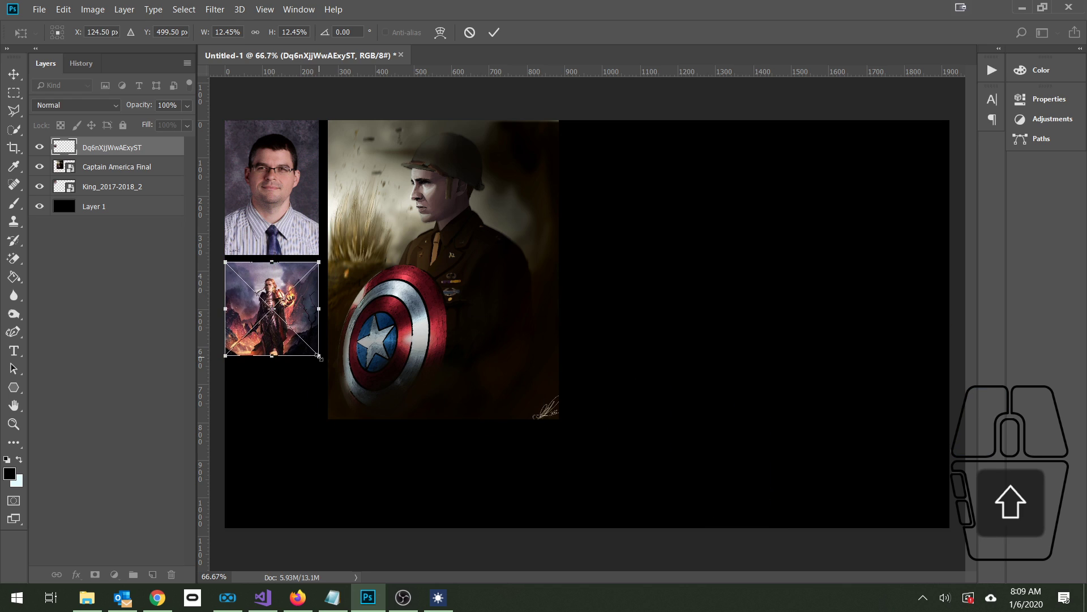
{"action": "left_click_drag", "start_coordinate": [319, 351], "coordinate": [317, 357]}
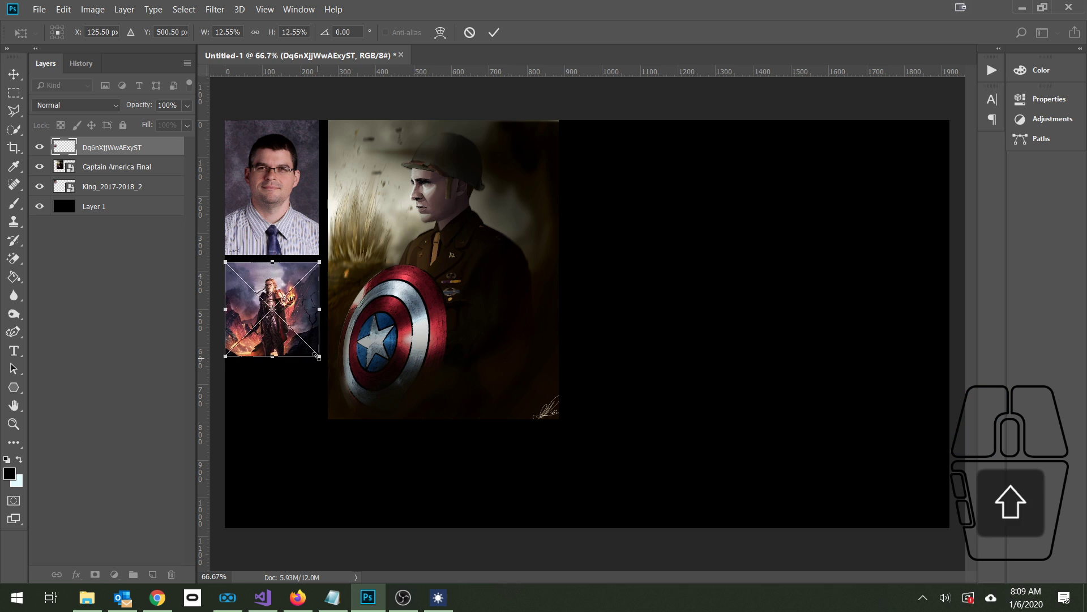
Add a vertical guide along the portrait's right edge at about 250 px and commit the placed fantasy image
{"action": "scroll", "coordinate": [296, 290], "scroll_direction": "up", "scroll_amount": 3}
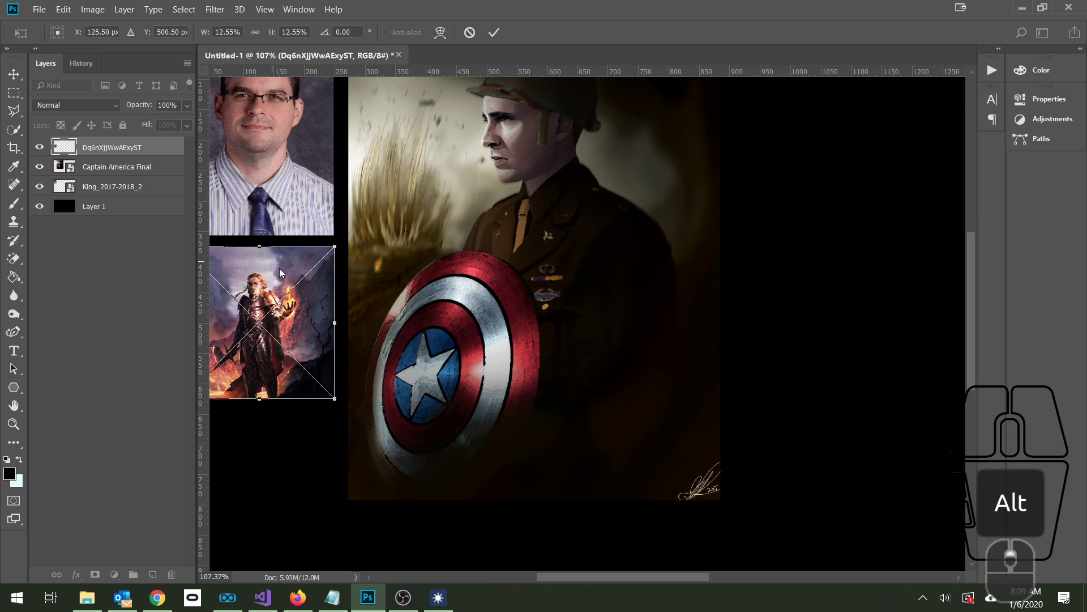
{"action": "left_click_drag", "start_coordinate": [635, 576], "coordinate": [600, 578]}
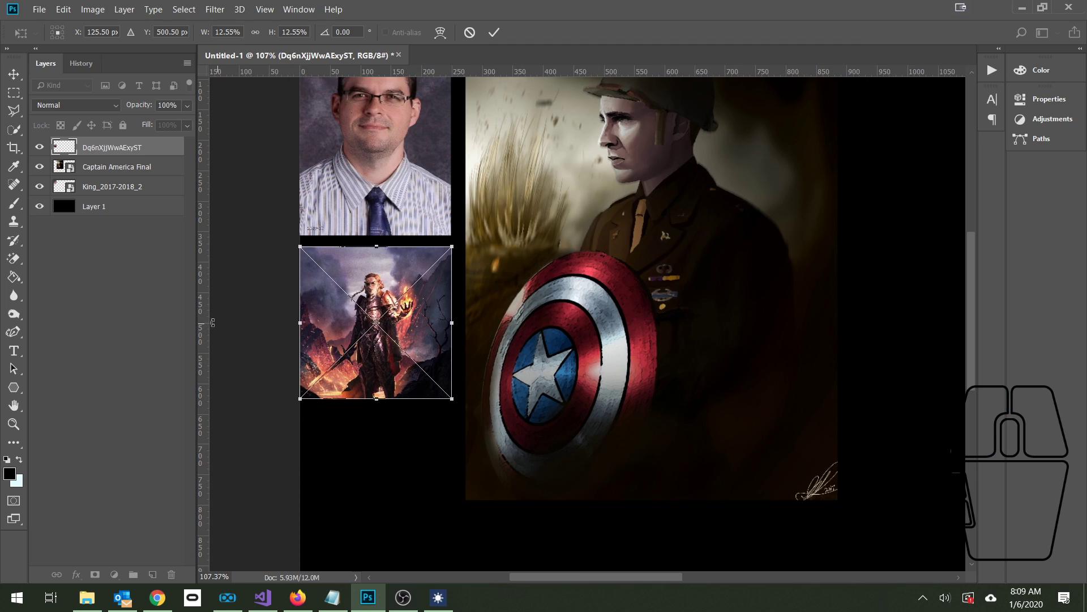
{"action": "left_click_drag", "start_coordinate": [212, 322], "coordinate": [447, 319]}
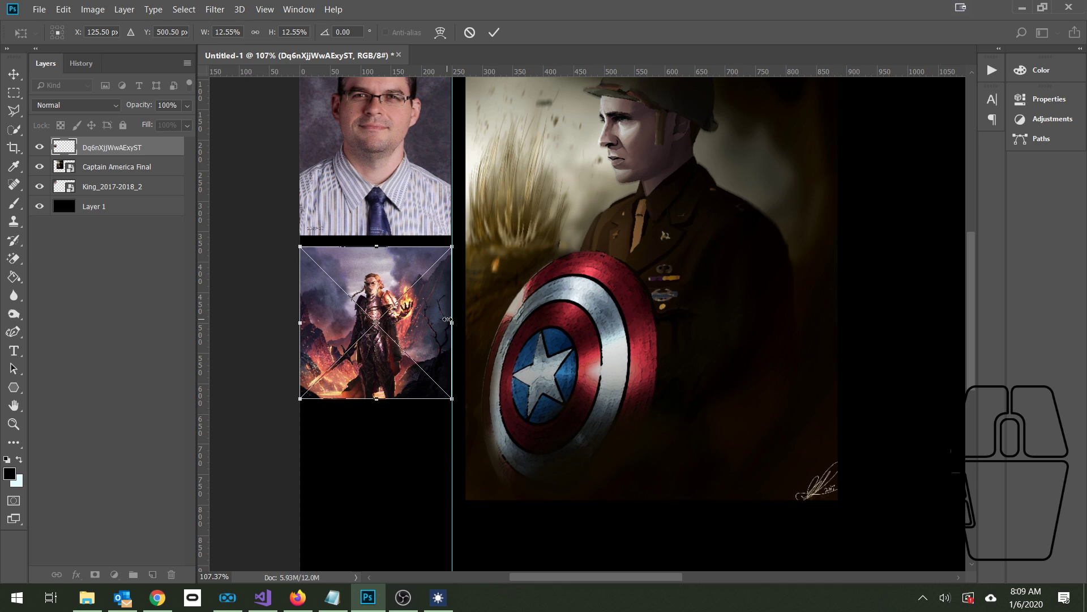
{"action": "left_click", "coordinate": [494, 32]}
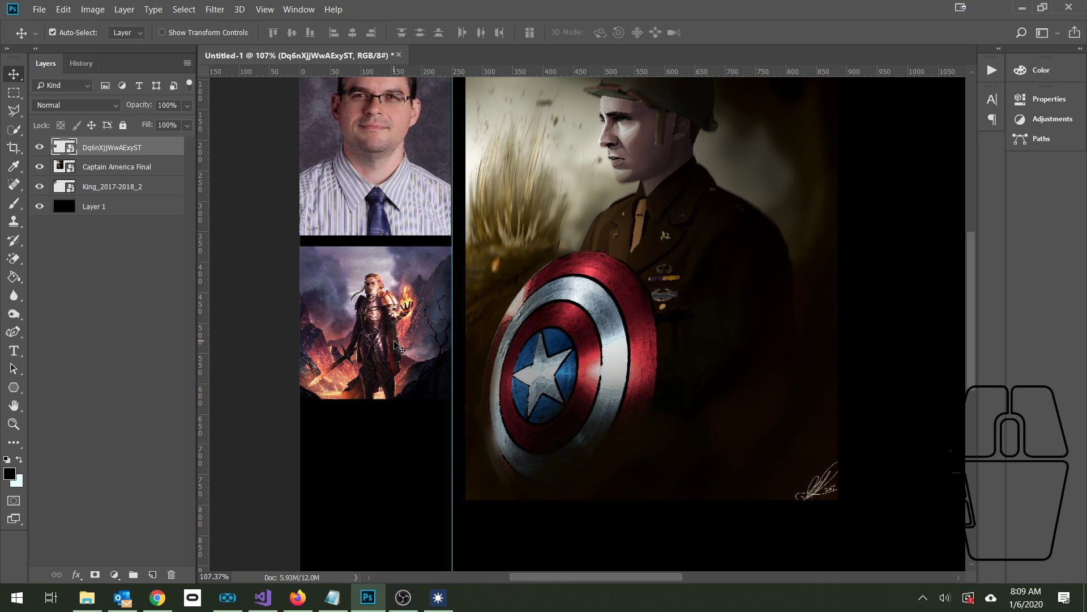
Move the fantasy warrior image slightly down to widen its gap below the portrait, and hide the guides
{"action": "scroll", "coordinate": [479, 303], "scroll_direction": "down", "scroll_amount": 2}
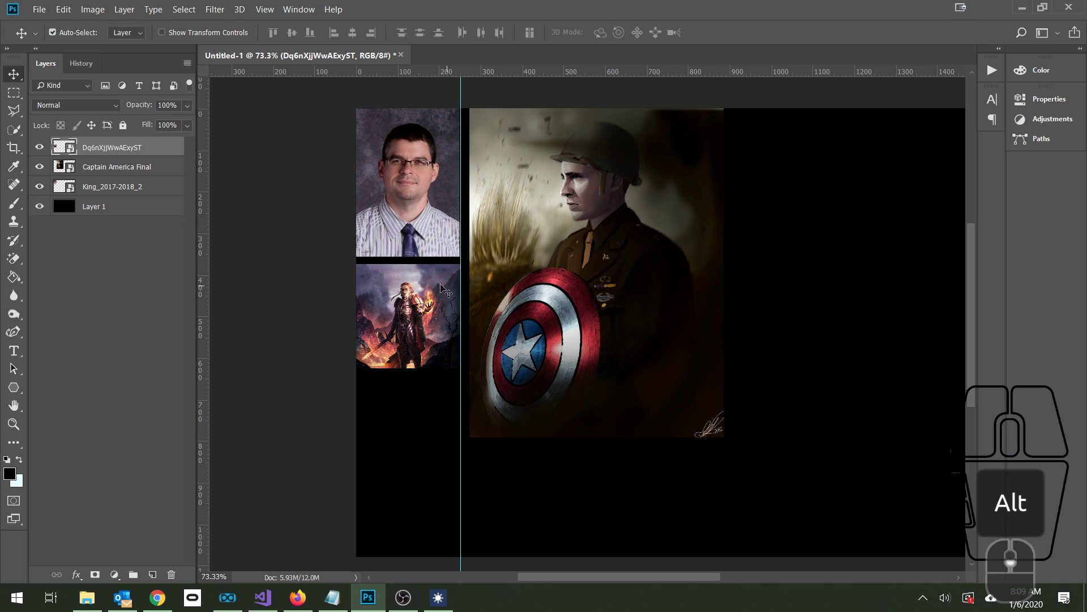
{"action": "left_click_drag", "start_coordinate": [409, 287], "coordinate": [401, 280]}
{"action": "scroll", "coordinate": [411, 293], "scroll_direction": "up", "scroll_amount": 3}
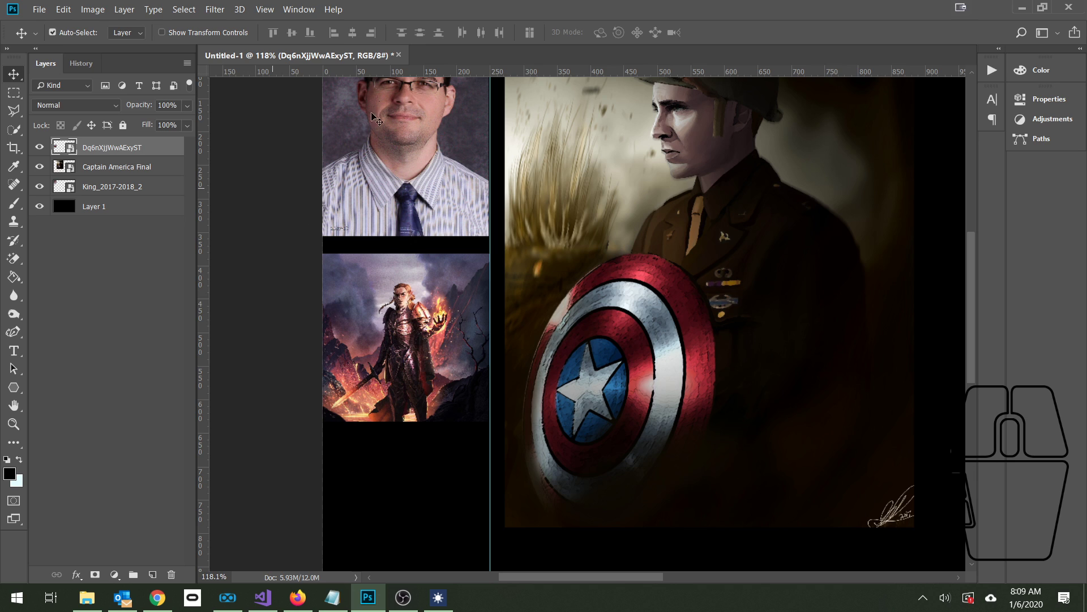
{"action": "left_click", "coordinate": [272, 223]}
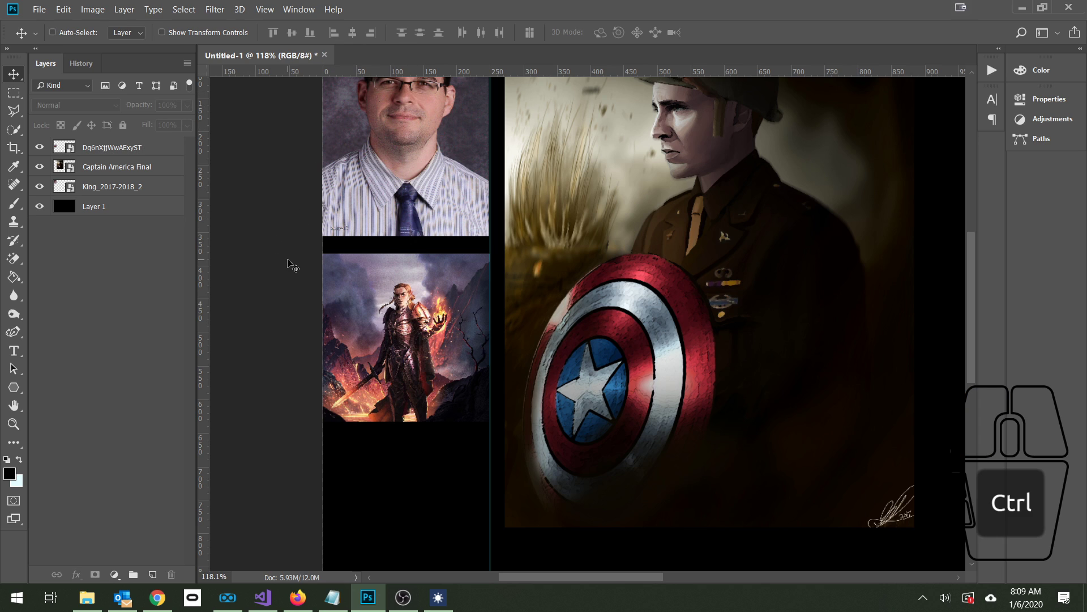
{"action": "key", "text": "ctrl+semicolon"}
{"action": "scroll", "coordinate": [368, 292], "scroll_direction": "down", "scroll_amount": 3}
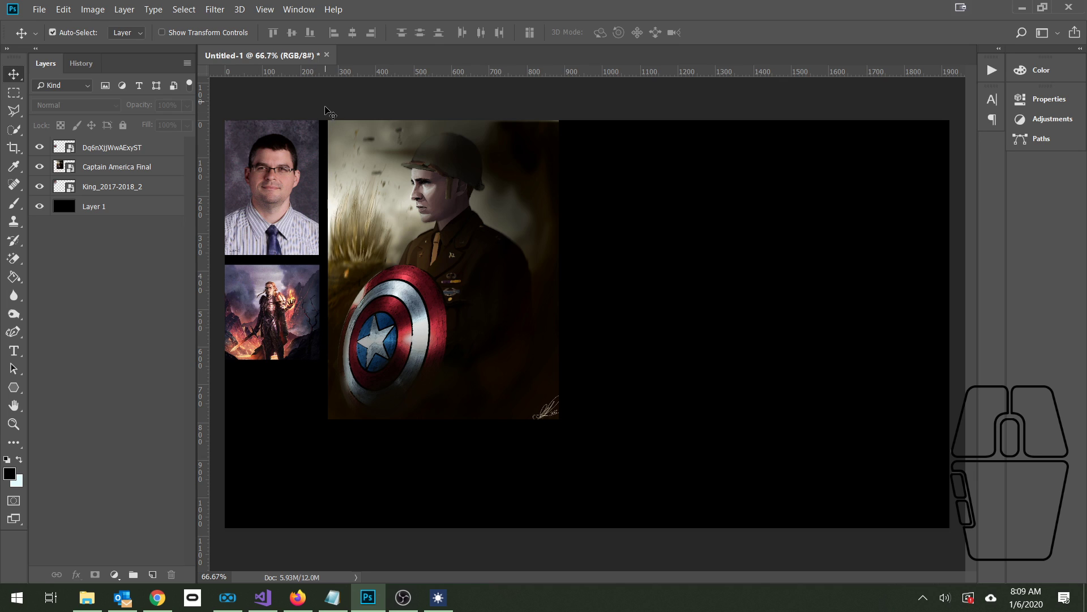
Try shifting the black Layer 1 background down, and undo the move
{"action": "left_click_drag", "start_coordinate": [327, 334], "coordinate": [331, 360]}
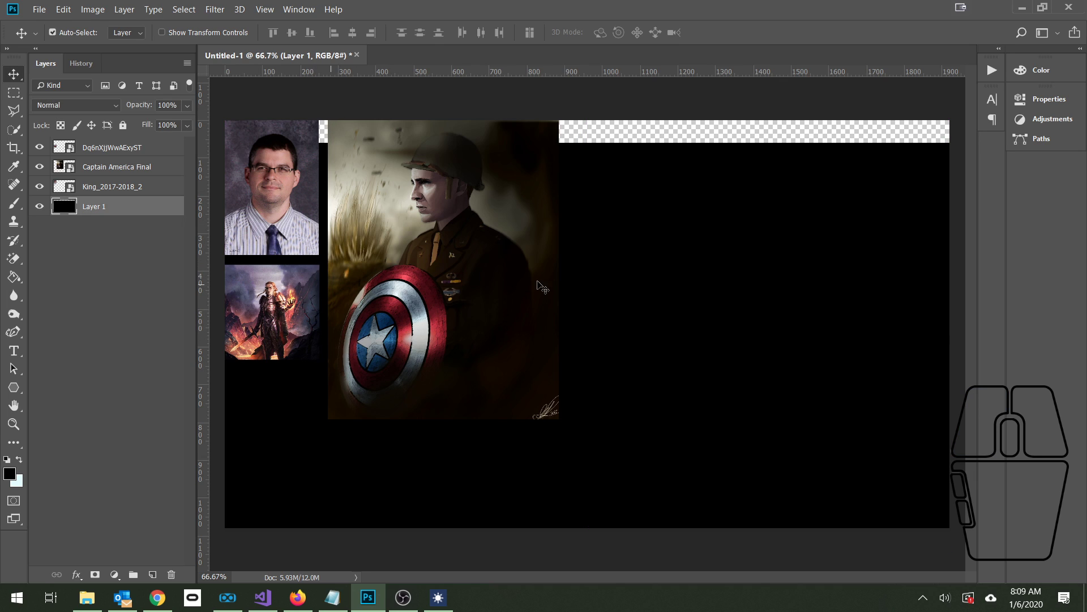
{"action": "key", "text": "ctrl+z"}
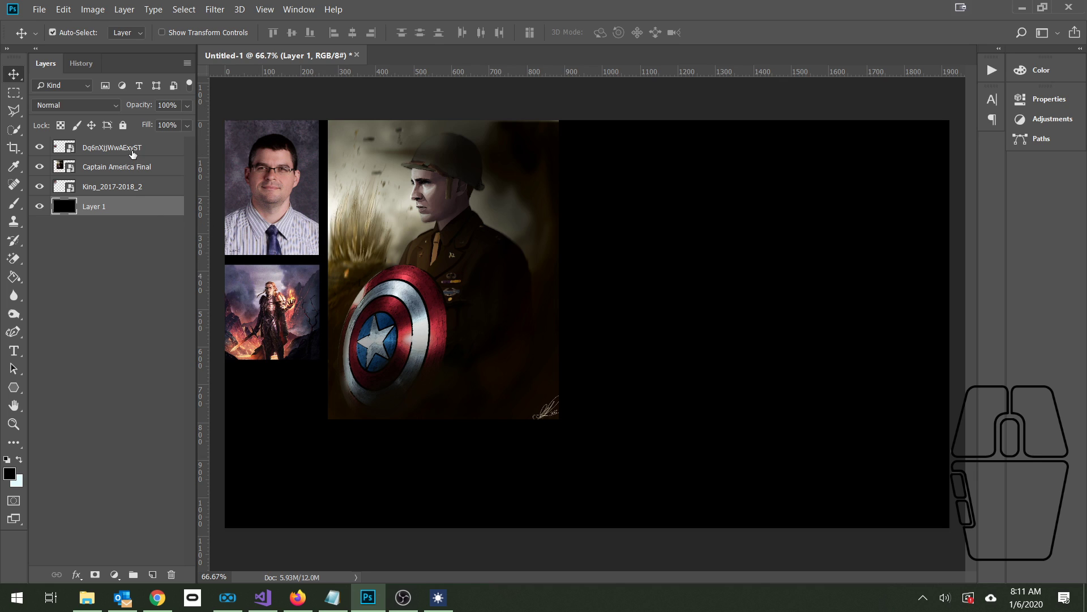
Move the Captain America image left until it sits flush against the portrait's right edge
{"action": "left_click", "coordinate": [351, 191]}
{"action": "left_click_drag", "start_coordinate": [350, 189], "coordinate": [342, 189]}
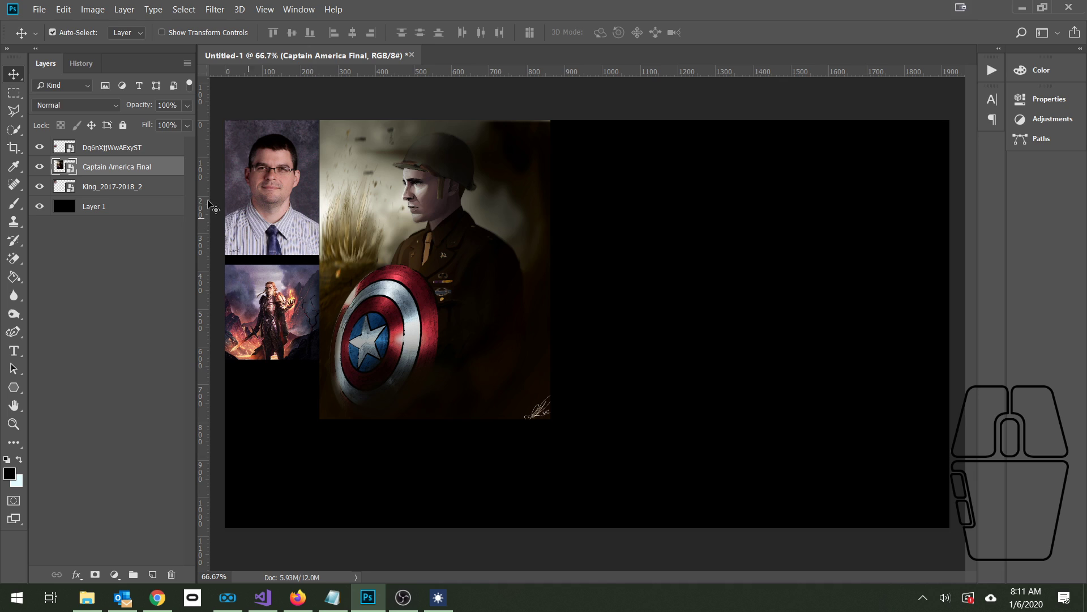
Try moving the fantasy warrior image up against the portrait's lower edge, and undo the move
{"action": "left_click", "coordinate": [132, 147]}
{"action": "left_click_drag", "start_coordinate": [270, 300], "coordinate": [266, 290]}
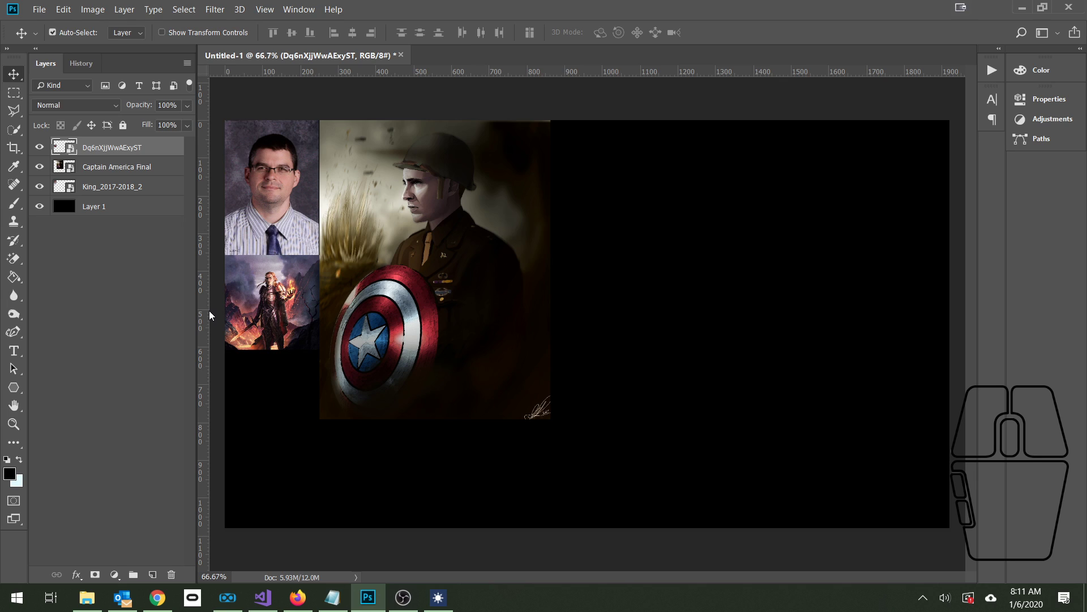
{"action": "key", "text": "ctrl+alt+z"}
{"action": "key", "text": "ctrl+alt+z"}
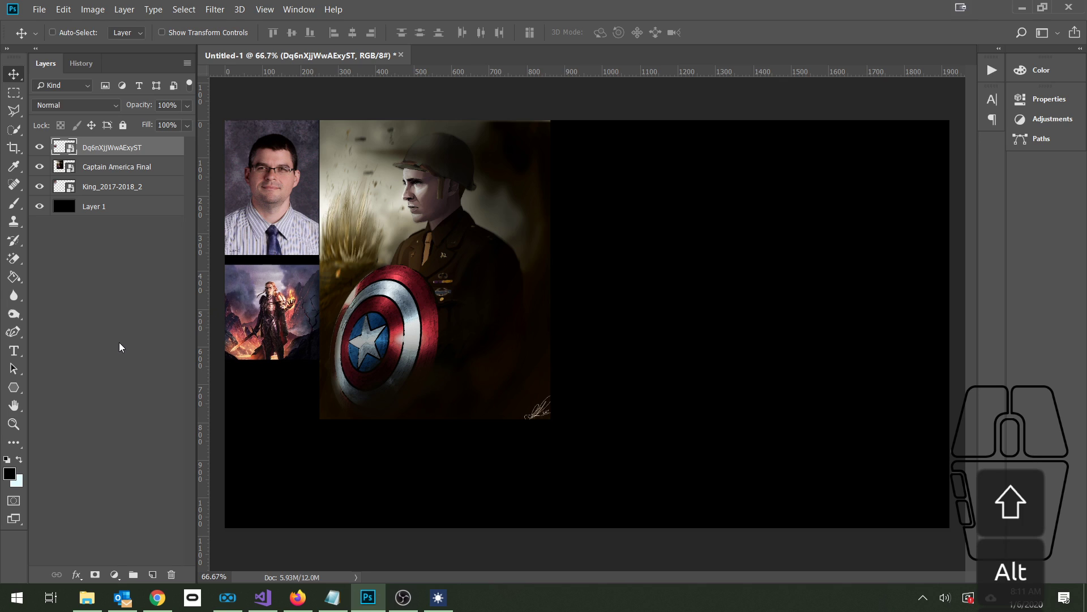